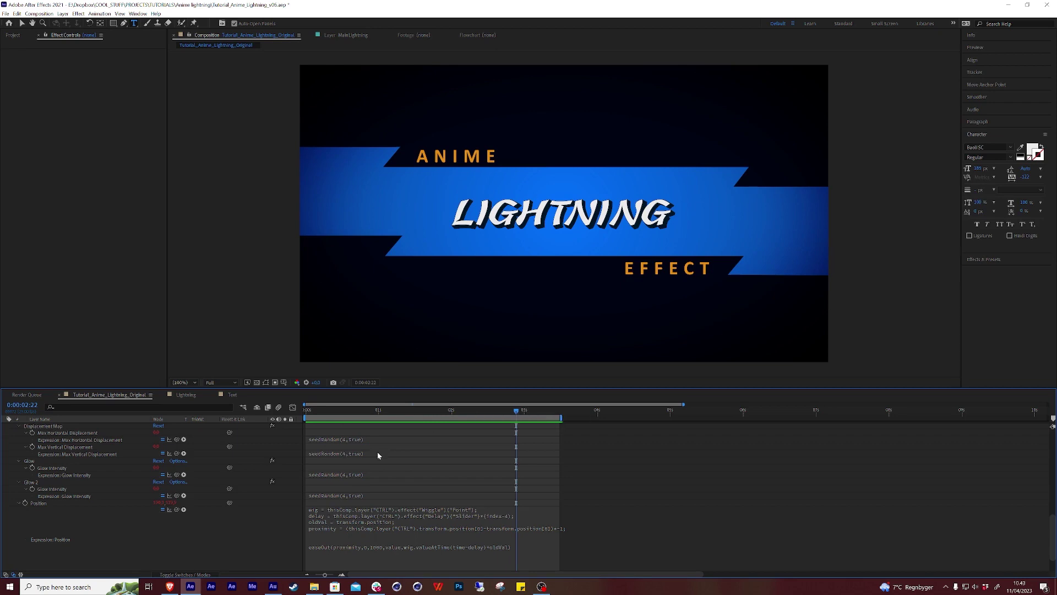
- Preview the finished Anime Lightning comp from its start
{"action": "key", "text": "space"}
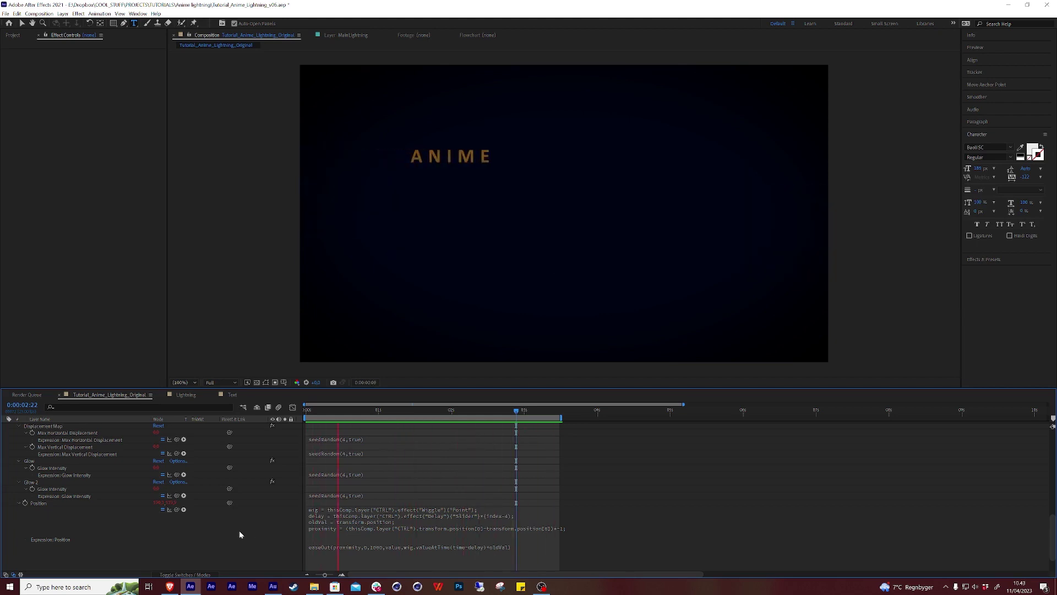
- In the Text comp, add a null object named CTRL above the LIGHTNING text
{"action": "left_click", "coordinate": [232, 394]}
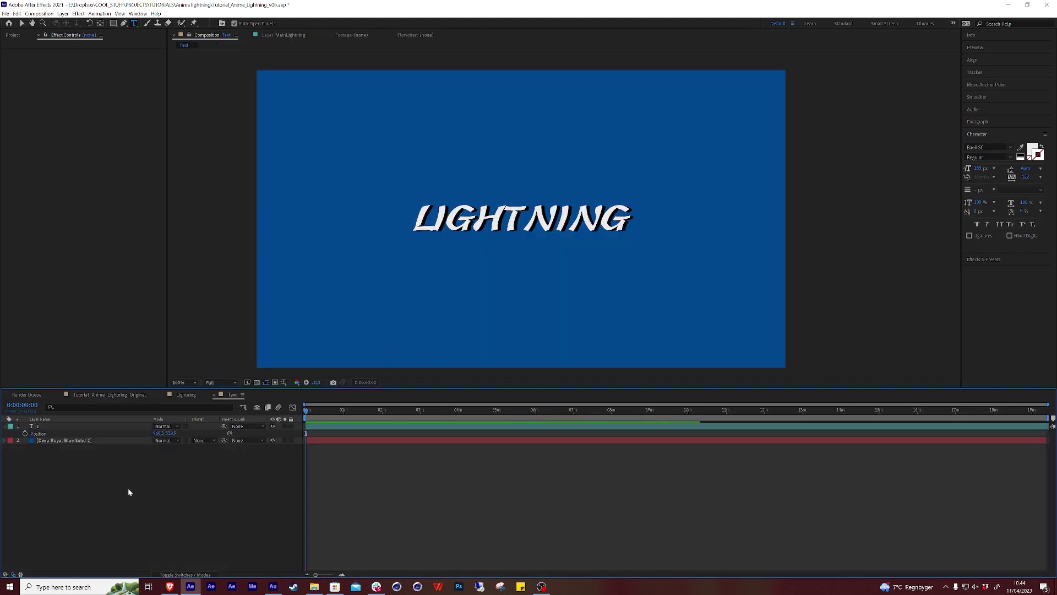
{"action": "left_click", "coordinate": [63, 13]}
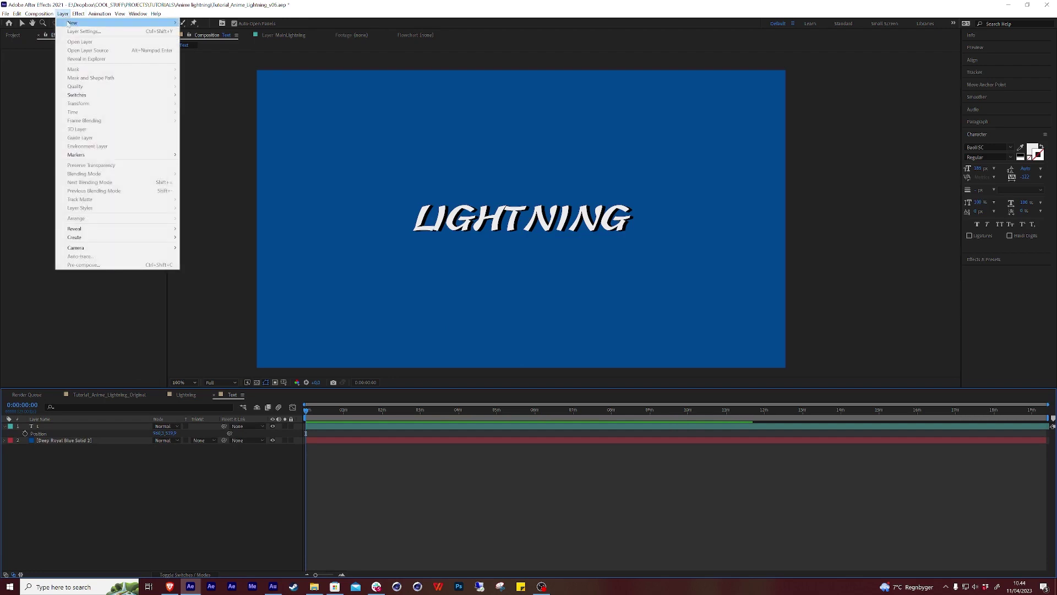
{"action": "mouse_move", "coordinate": [71, 23]}
{"action": "left_click", "coordinate": [230, 58]}
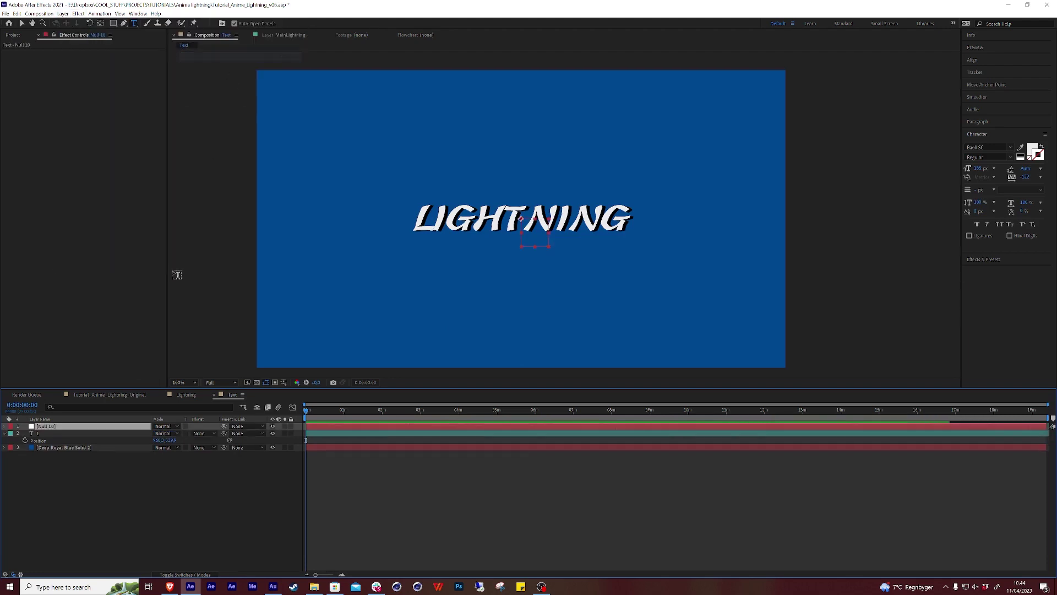
{"action": "key", "text": "Return"}
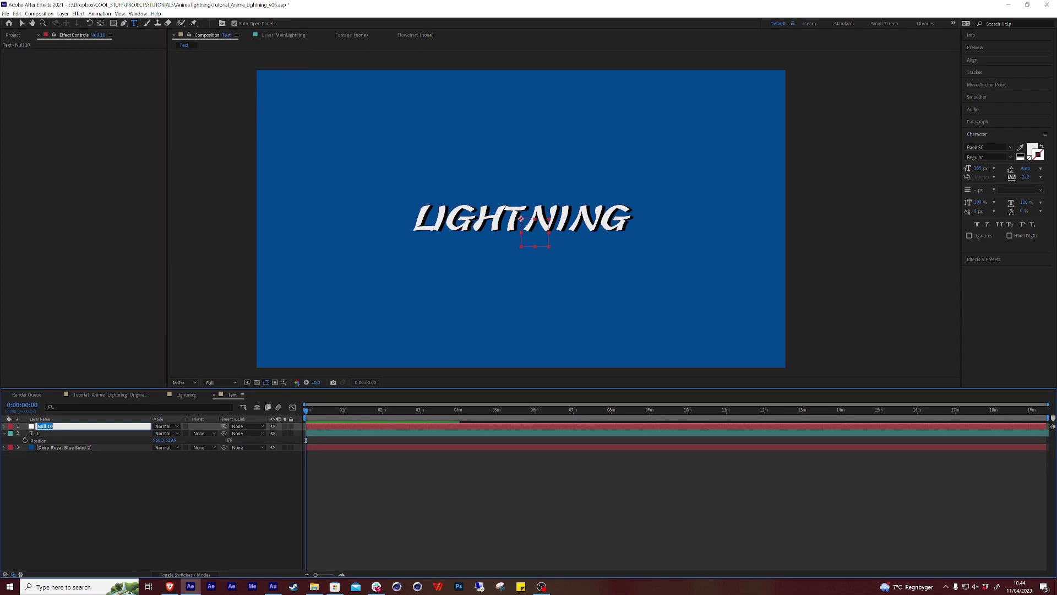
{"action": "type", "text": "CTRL"}
{"action": "key", "text": "Return"}
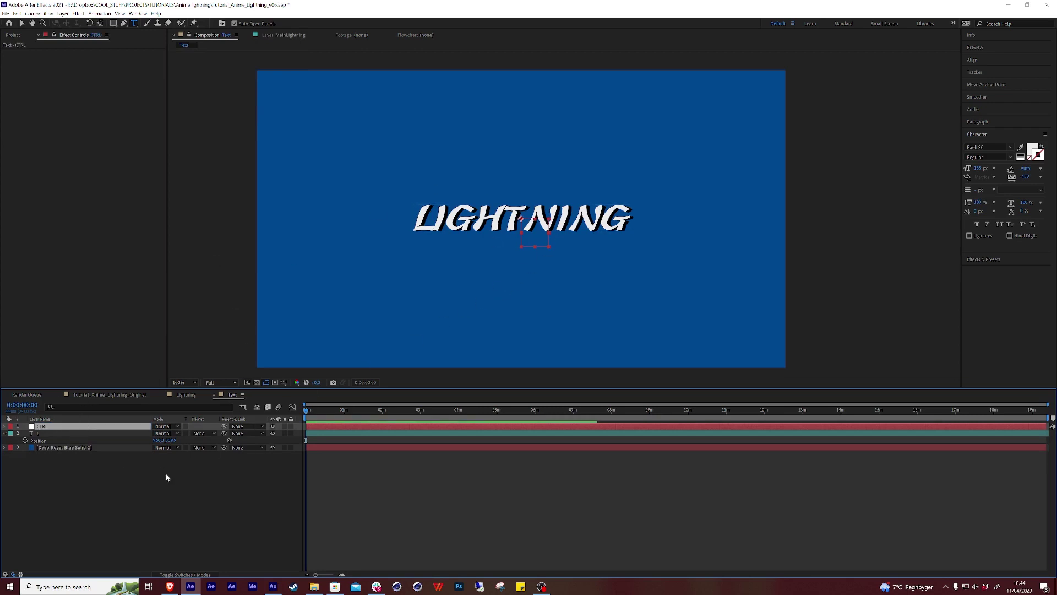
{"action": "left_click", "coordinate": [75, 463]}
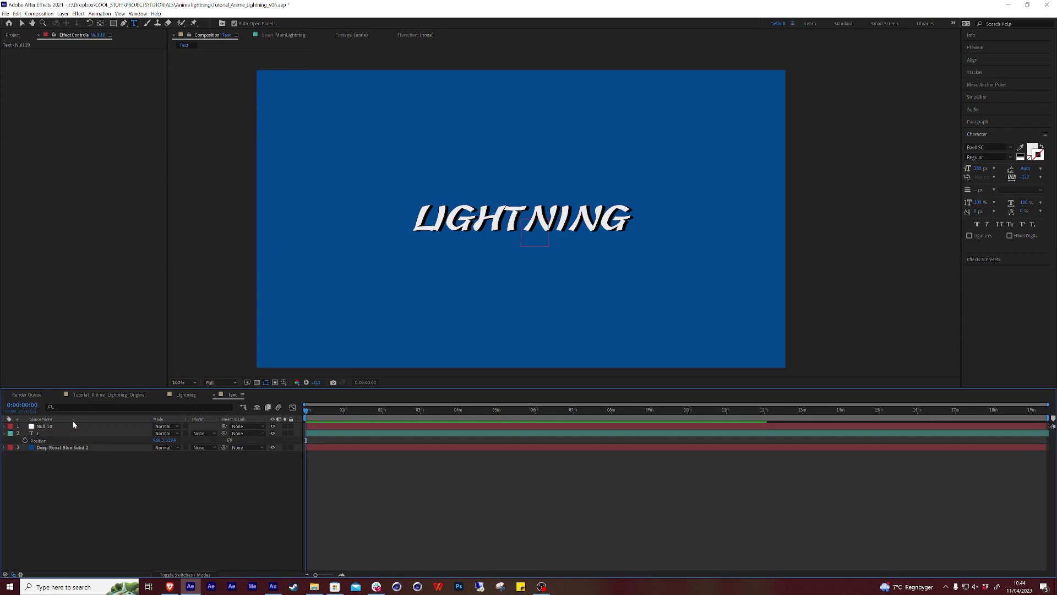
- Apply a Slider Control to the CTRL null and rename it Times
{"action": "left_click", "coordinate": [69, 425]}
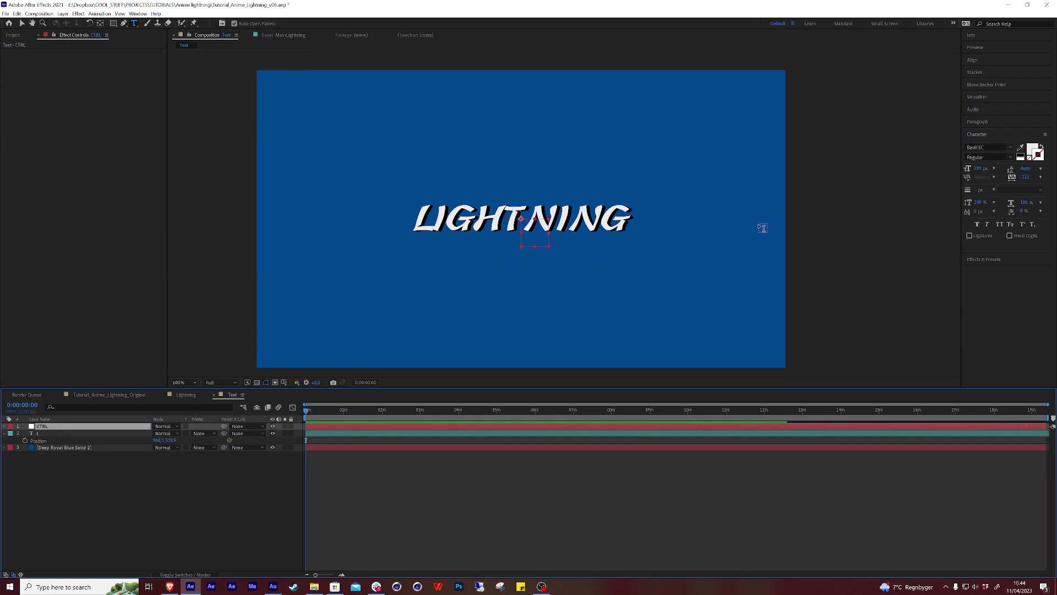
{"action": "left_click", "coordinate": [997, 259]}
{"action": "left_click", "coordinate": [977, 156]}
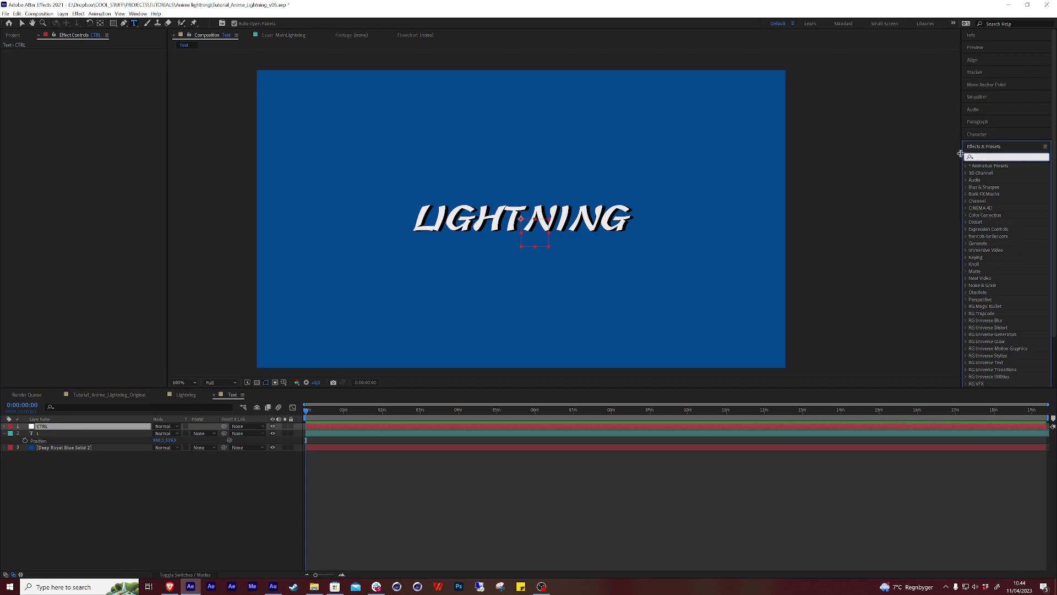
{"action": "type", "text": "slider"}
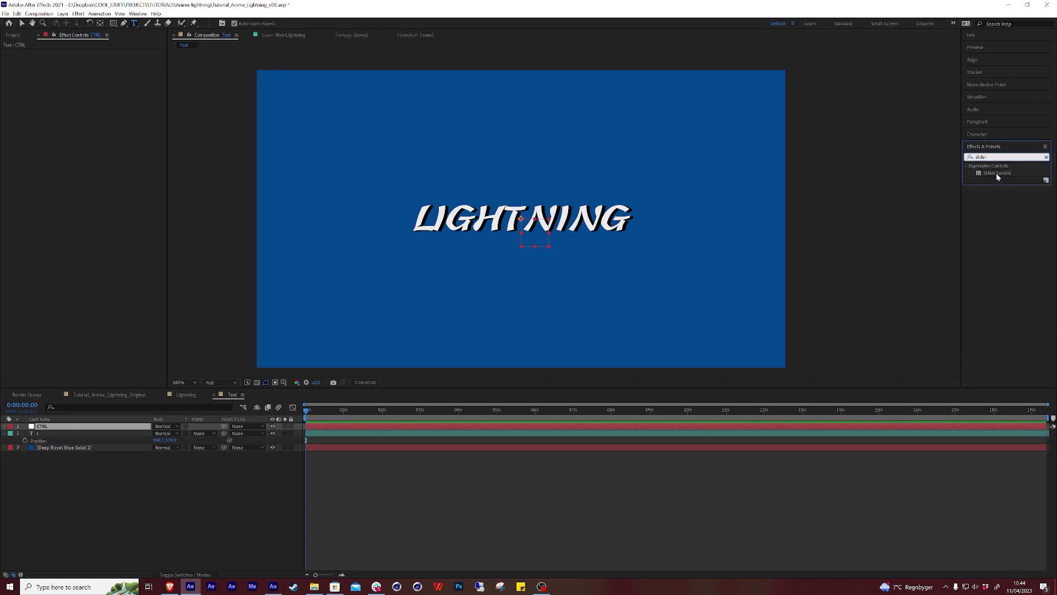
{"action": "left_click_drag", "start_coordinate": [998, 174], "coordinate": [51, 427]}
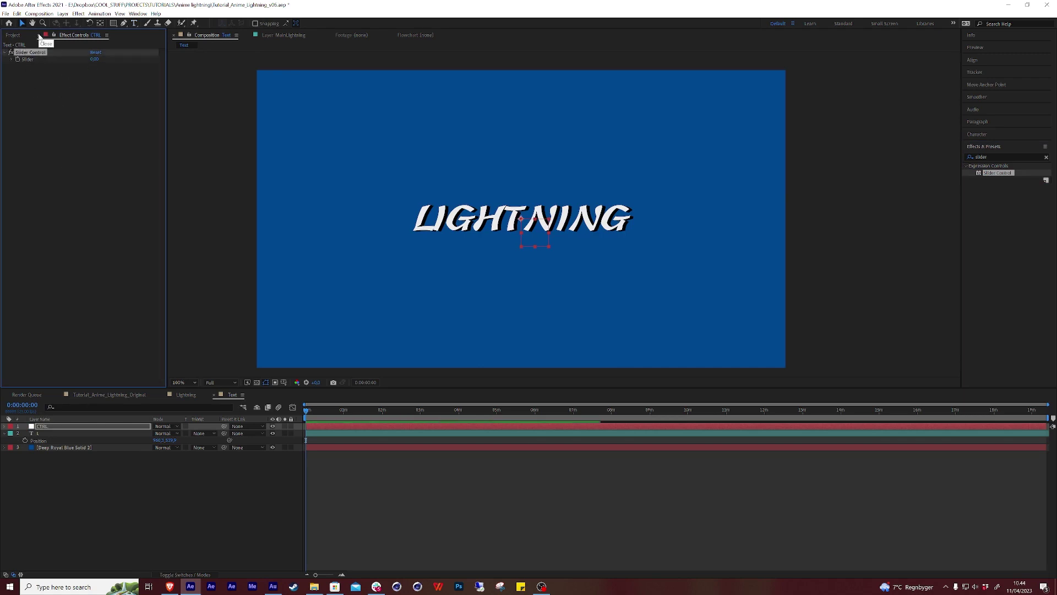
{"action": "key", "text": "Return"}
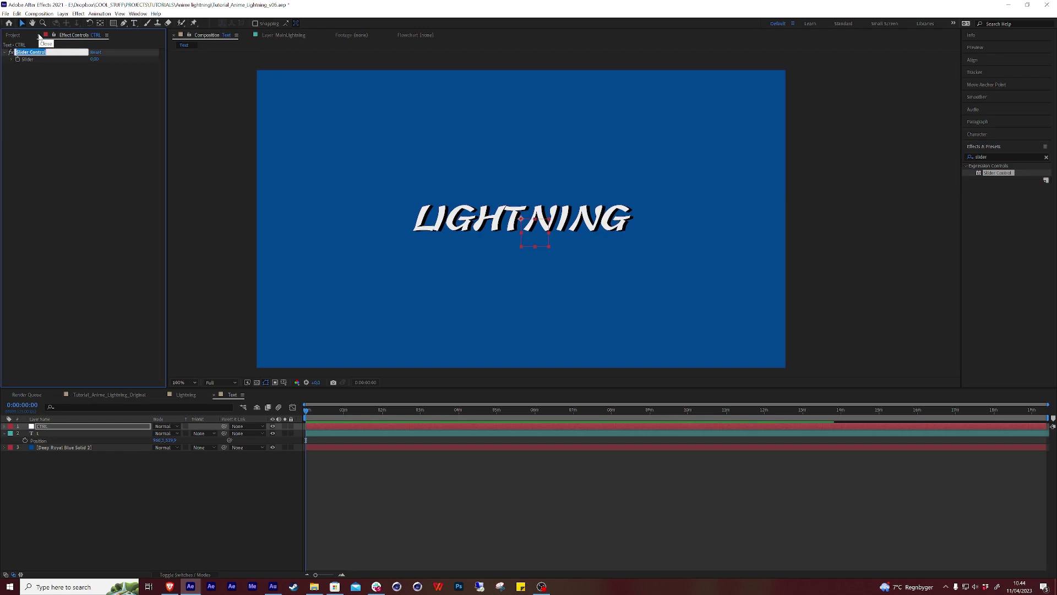
{"action": "type", "text": "Times"}
{"action": "key", "text": "Return"}
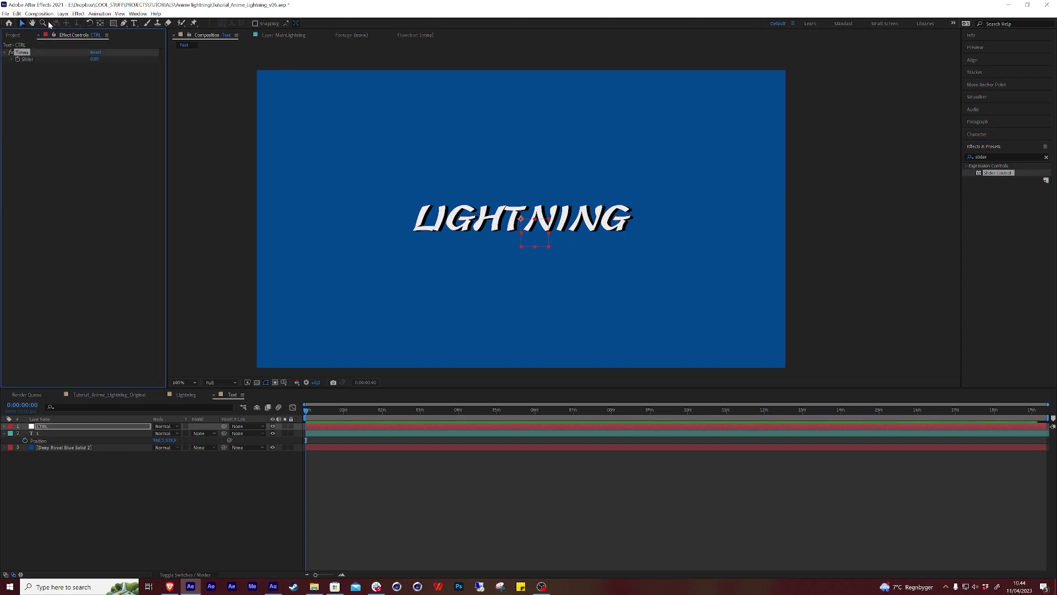
- Duplicate the Times slider twice, naming the copies Amount and Delay
{"action": "key", "text": "ctrl+d"}
{"action": "key", "text": "Return"}
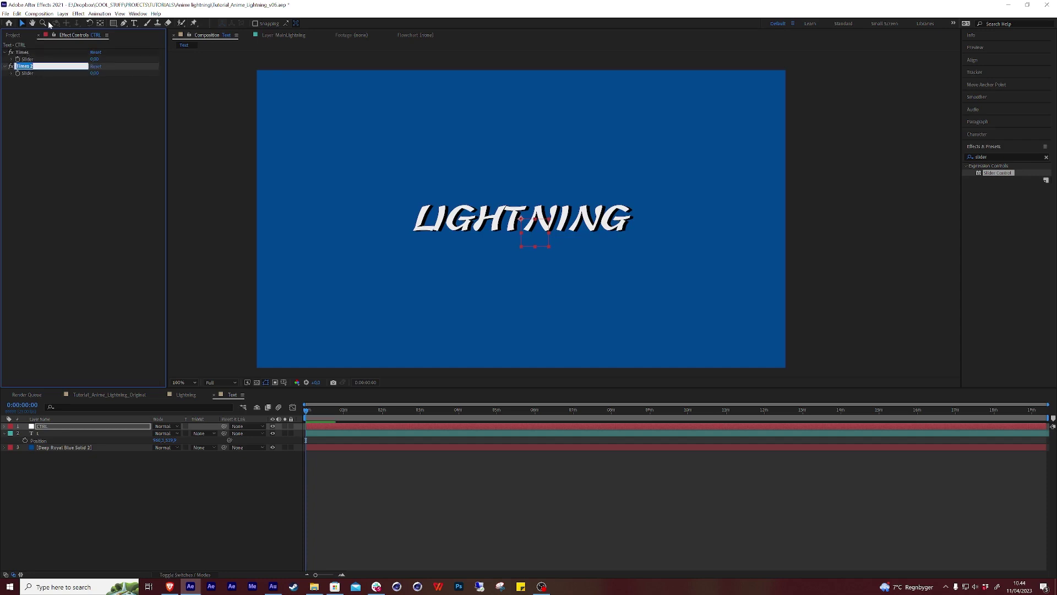
{"action": "type", "text": "Amount"}
{"action": "key", "text": "Return"}
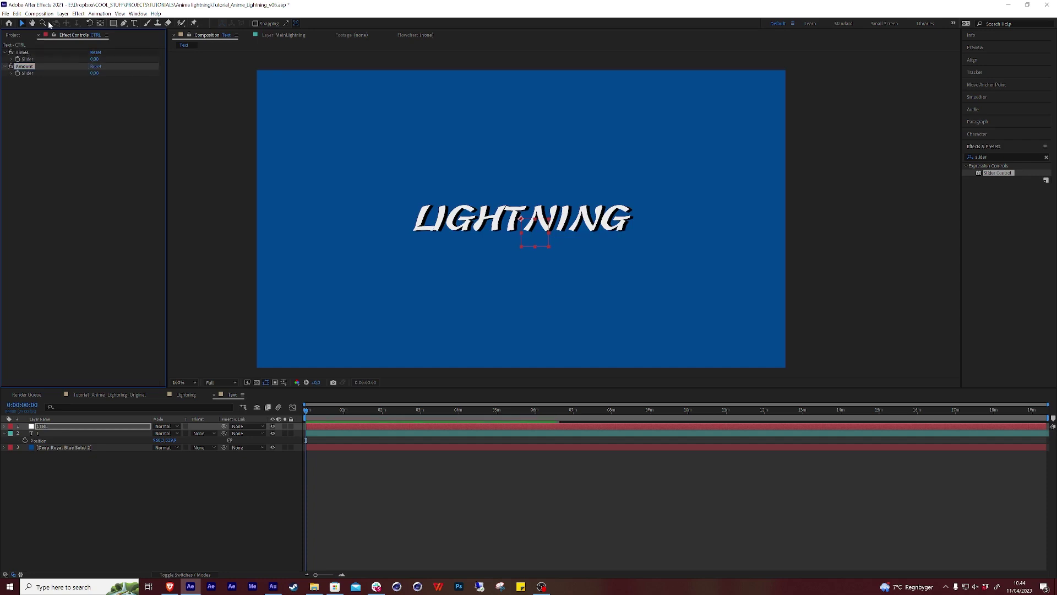
{"action": "key", "text": "ctrl+d"}
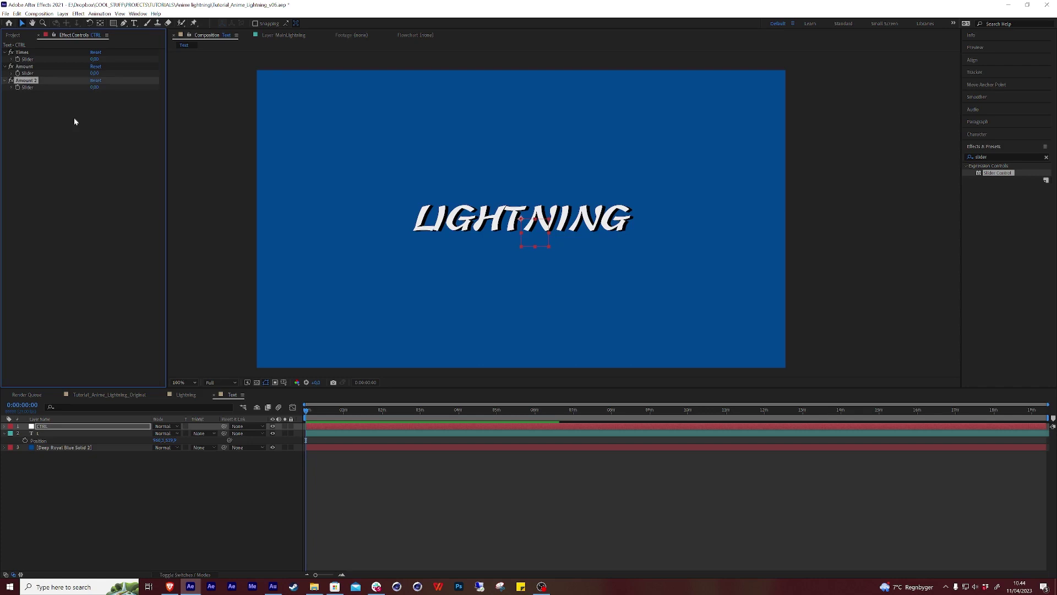
{"action": "key", "text": "Return"}
{"action": "type", "text": "Delay"}
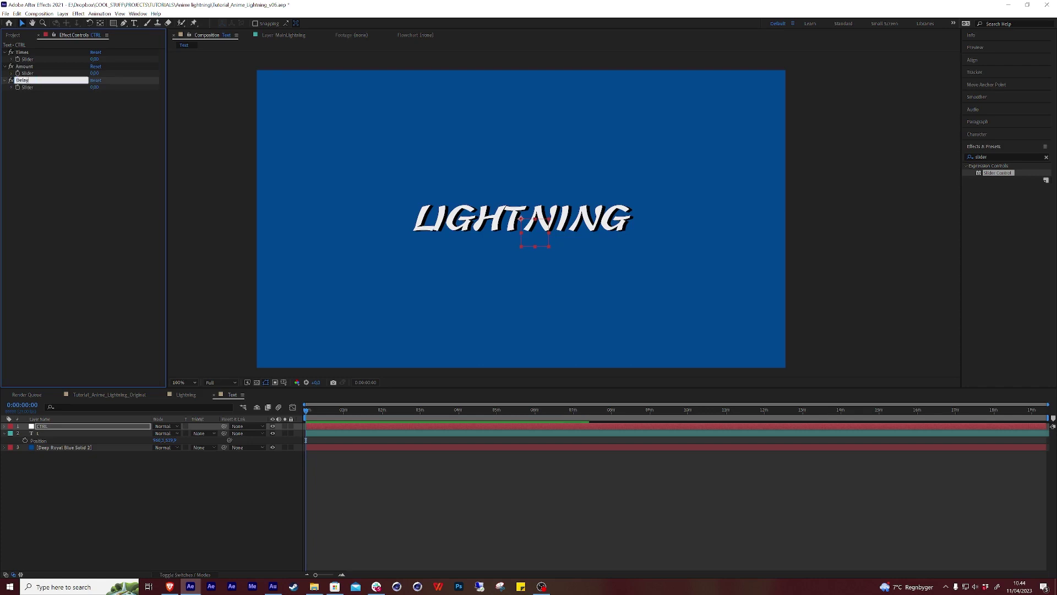
{"action": "key", "text": "Return"}
{"action": "left_click", "coordinate": [70, 143]}
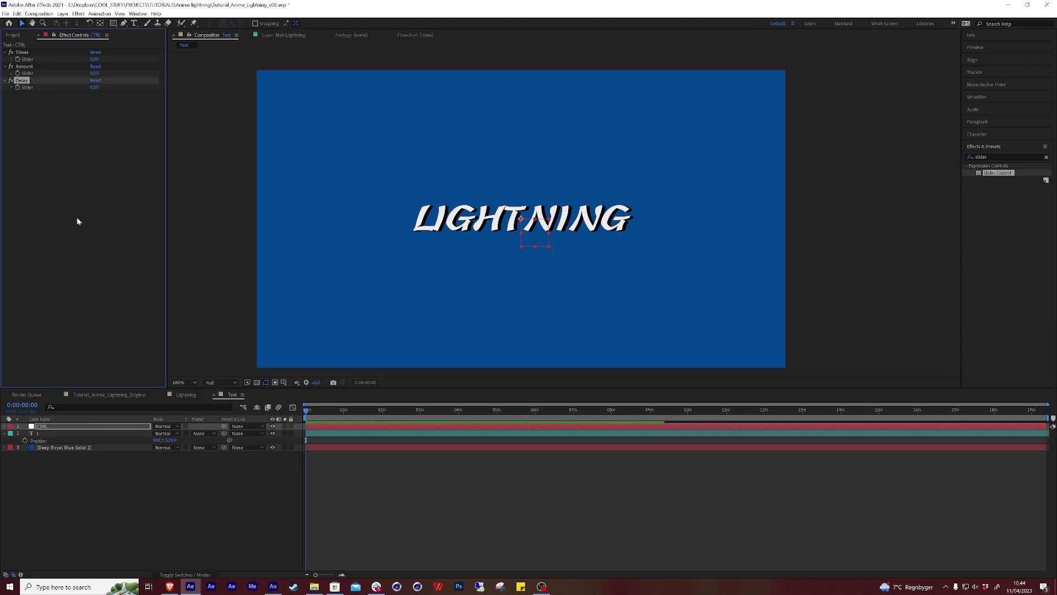
{"action": "left_click", "coordinate": [50, 434]}
- Replace the LIGHTNING text with the single letter L
{"action": "left_click", "coordinate": [51, 436]}
{"action": "key", "text": "Return"}
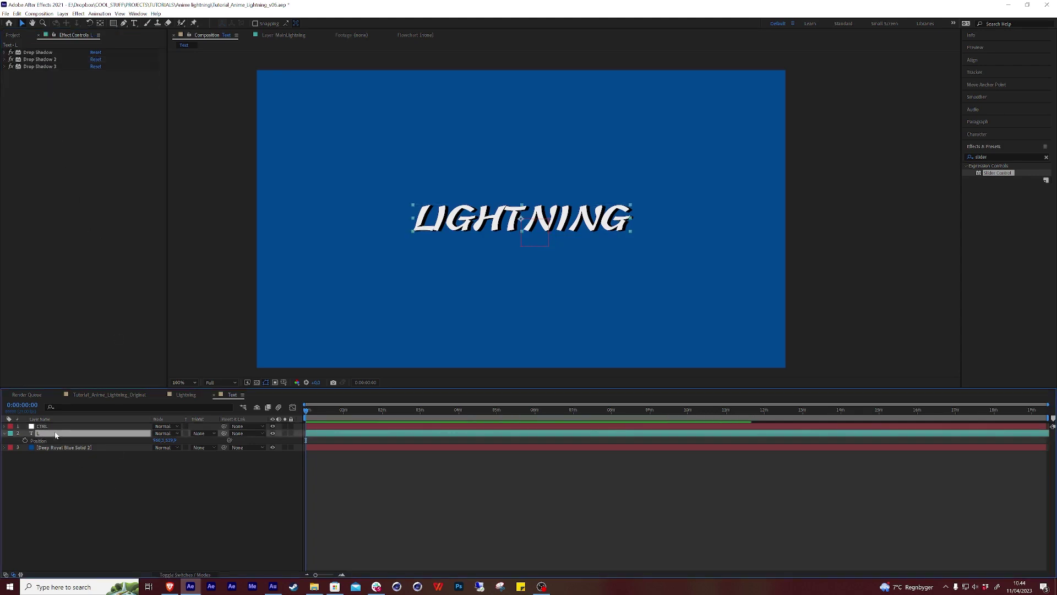
{"action": "double_click", "coordinate": [55, 435]}
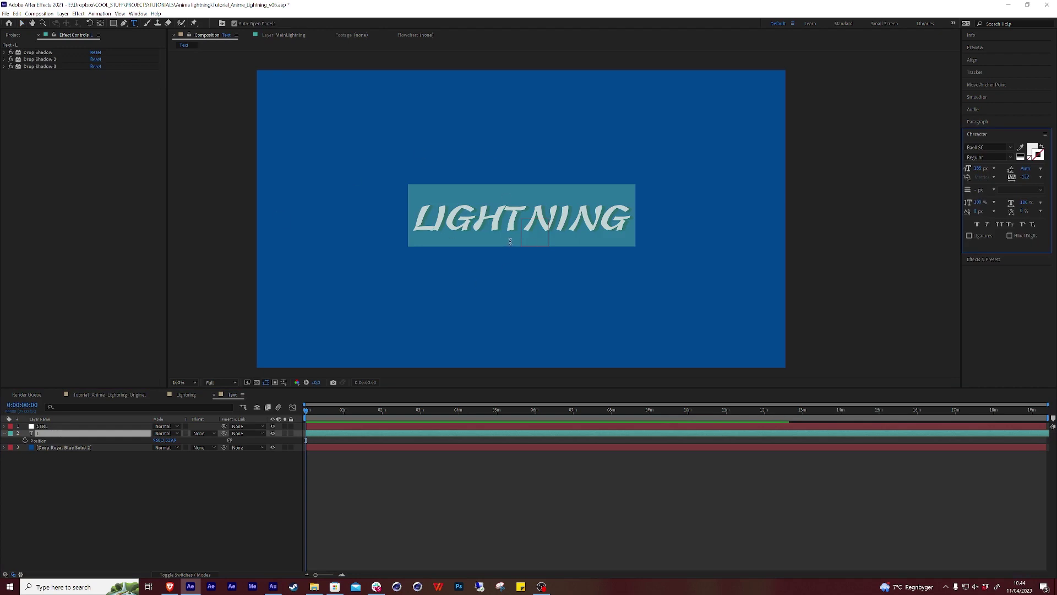
{"action": "type", "text": "L"}
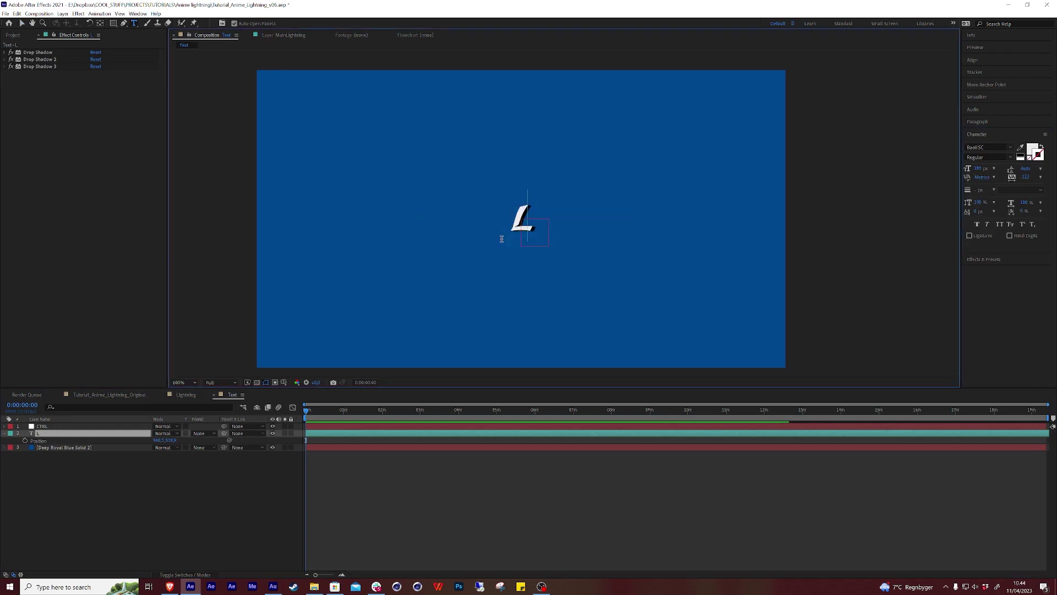
{"action": "left_click", "coordinate": [52, 489]}
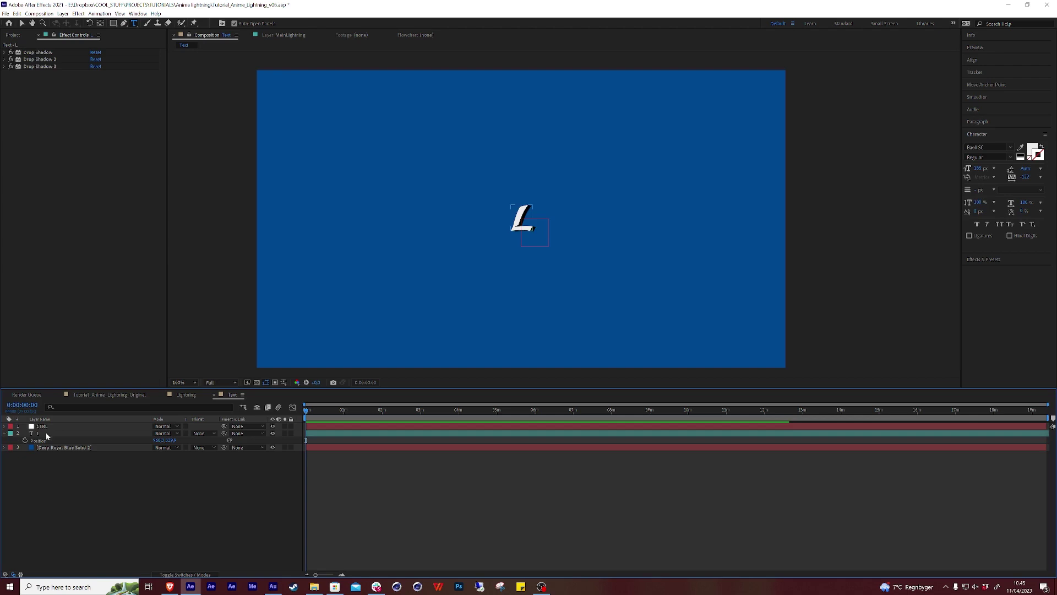
{"action": "left_click", "coordinate": [48, 434]}
{"action": "left_click", "coordinate": [5, 434]}
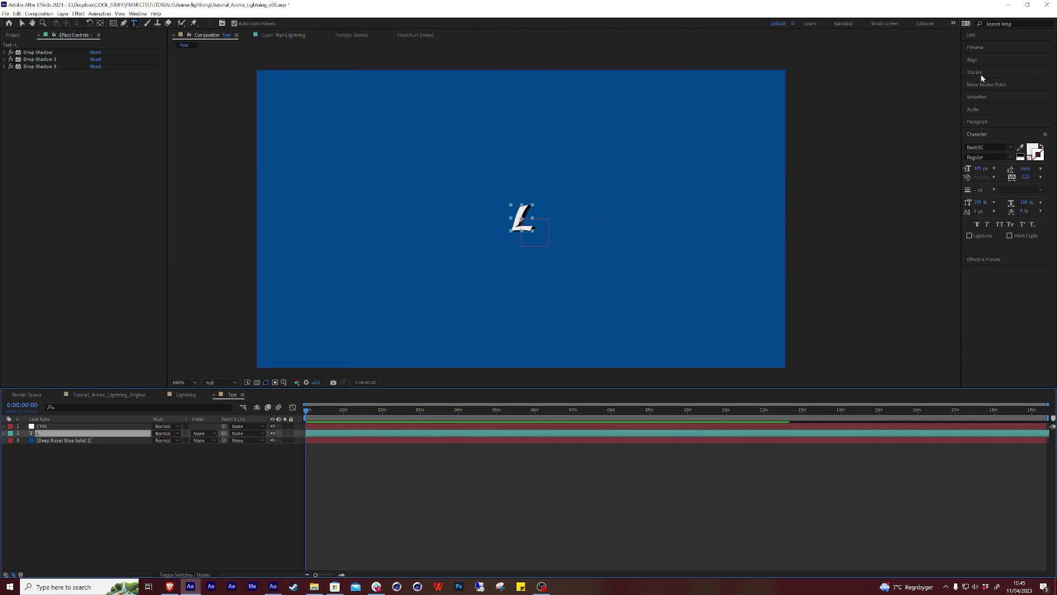
- Apply a Point Control effect to the L text layer
{"action": "left_click", "coordinate": [996, 259]}
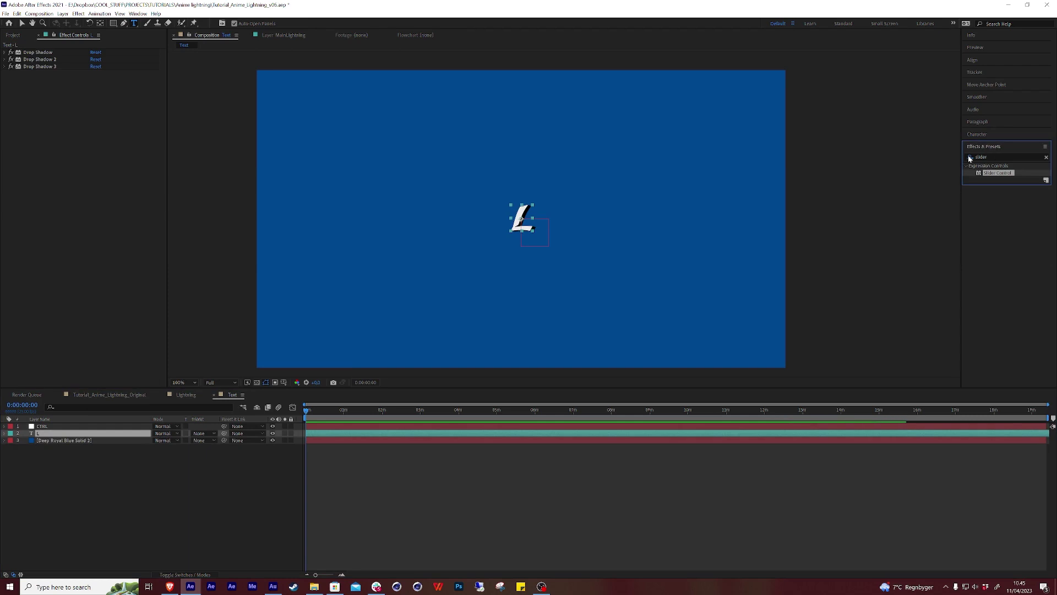
{"action": "left_click", "coordinate": [981, 157]}
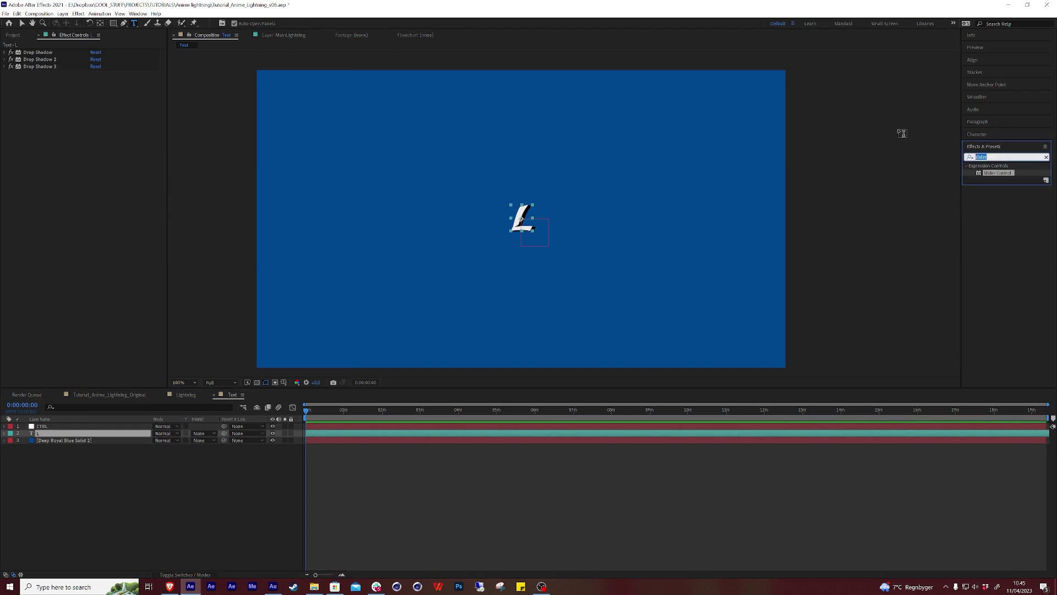
{"action": "type", "text": "poin"}
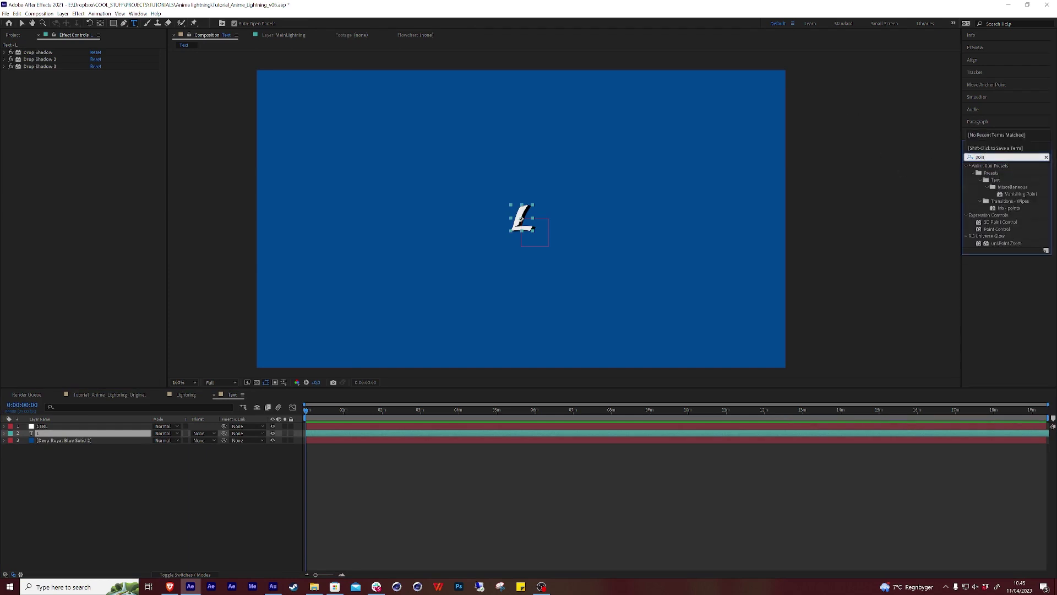
{"action": "left_click_drag", "start_coordinate": [1003, 227], "coordinate": [100, 434]}
{"action": "key", "text": "v"}
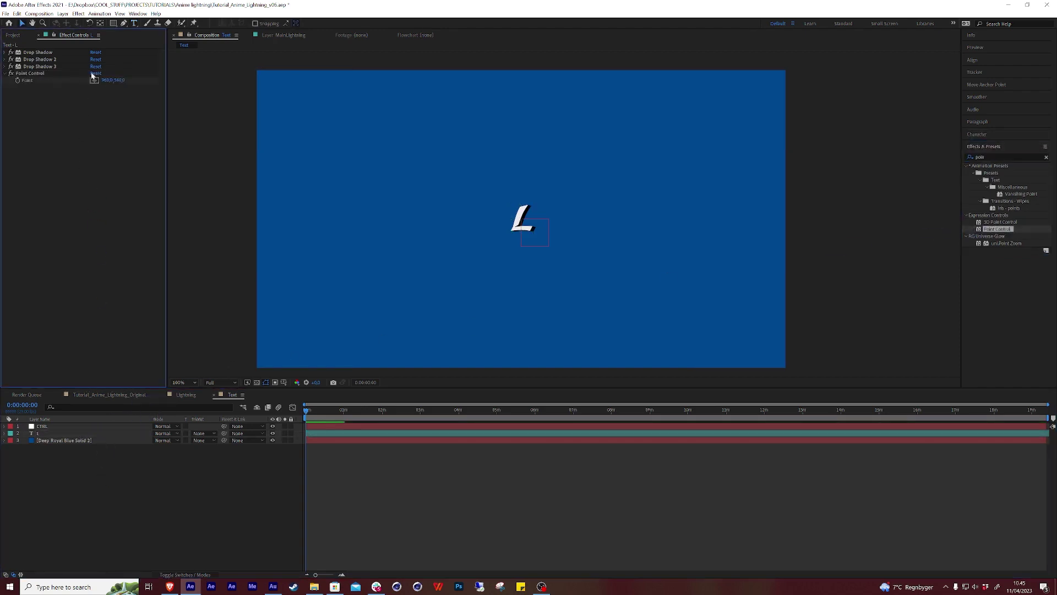
{"action": "left_click", "coordinate": [54, 434]}
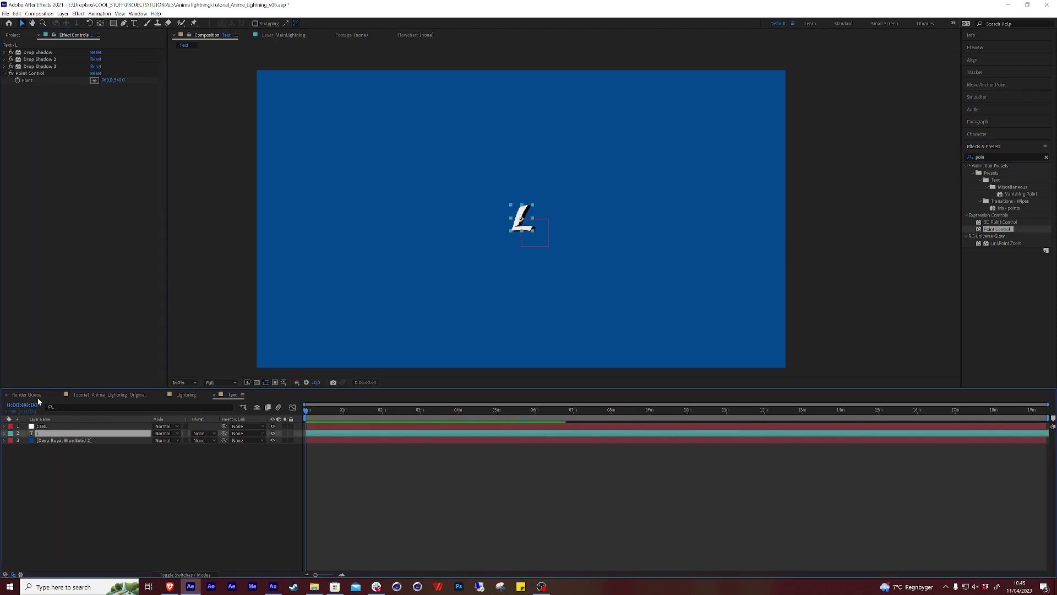
{"action": "key", "text": "p"}
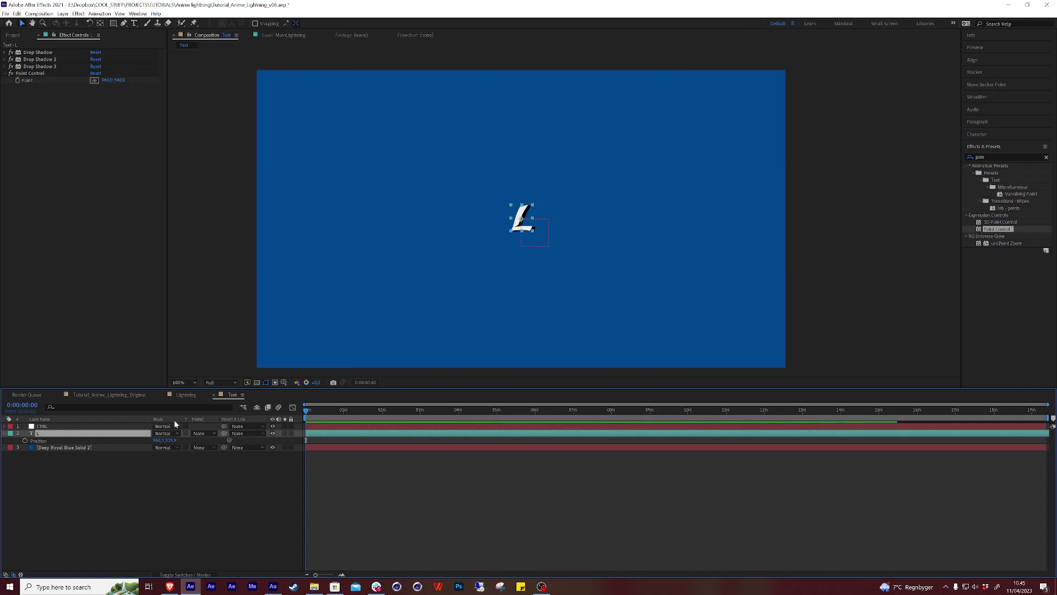
- Set the Point Control to 0, 0 and rename the effect Wiggle
{"action": "left_click", "coordinate": [107, 80]}
{"action": "left_click", "coordinate": [112, 80]}
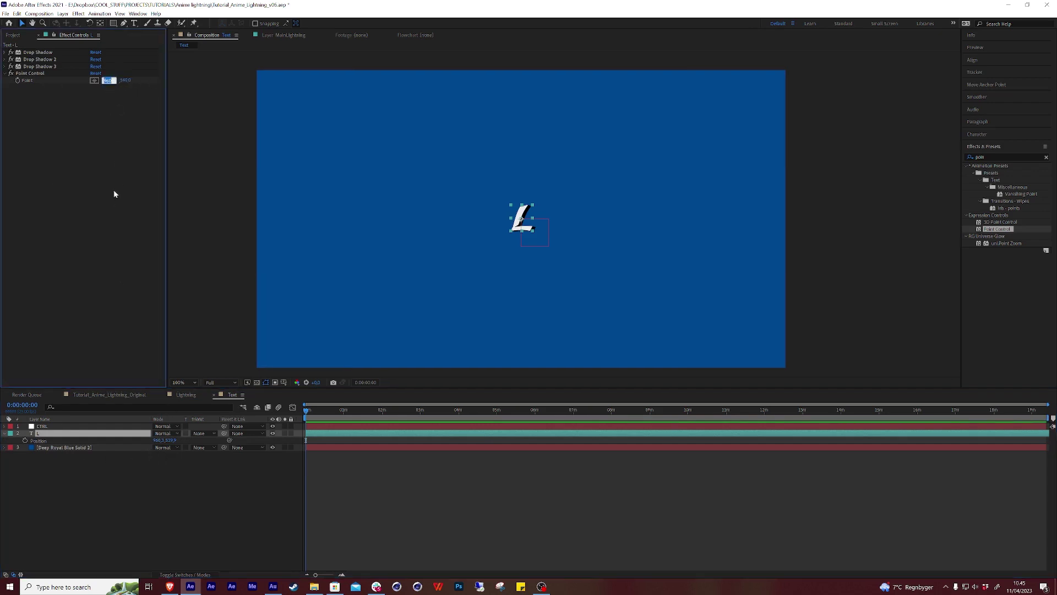
{"action": "type", "text": "0"}
{"action": "key", "text": "Tab"}
{"action": "type", "text": "0"}
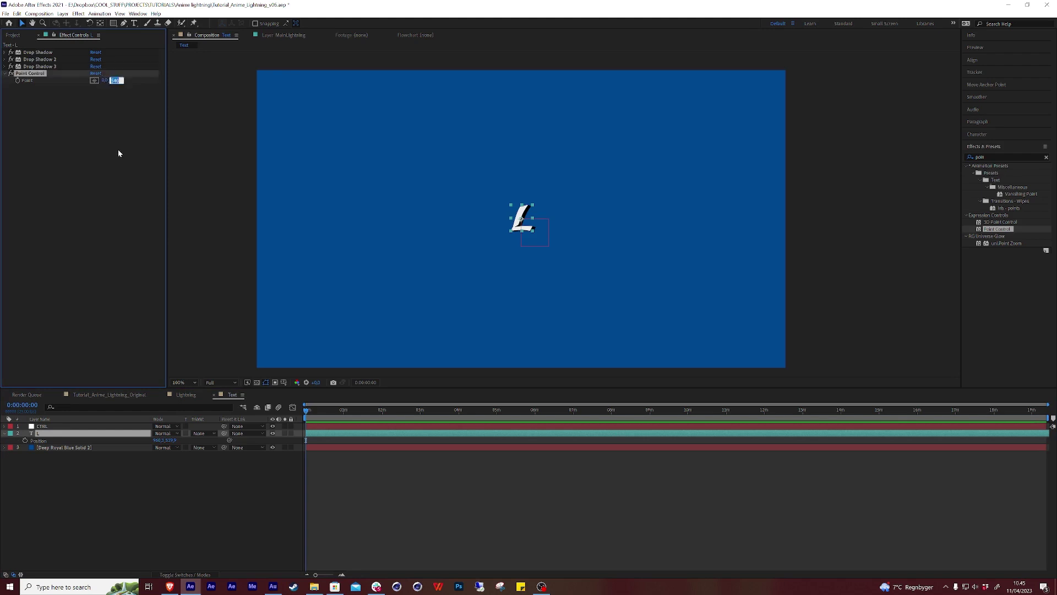
{"action": "key", "text": "Return"}
{"action": "key", "text": "Return"}
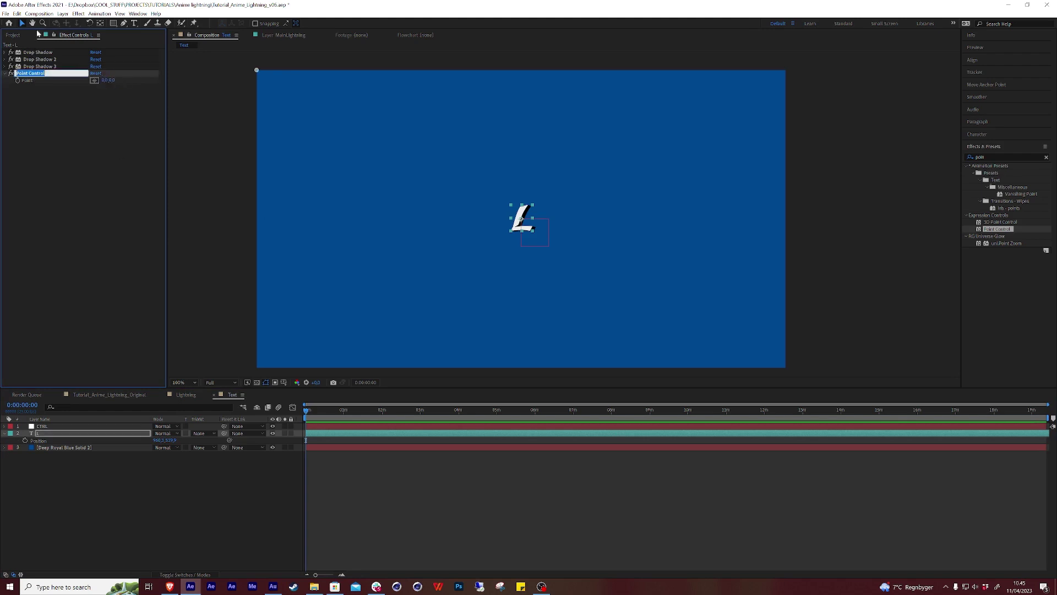
{"action": "type", "text": "Wiggle"}
{"action": "key", "text": "Return"}
{"action": "left_click", "coordinate": [74, 494]}
- Reveal L's Wiggle Point and CTRL's Times, Amount and Delay sliders in the timeline
{"action": "left_click", "coordinate": [39, 435]}
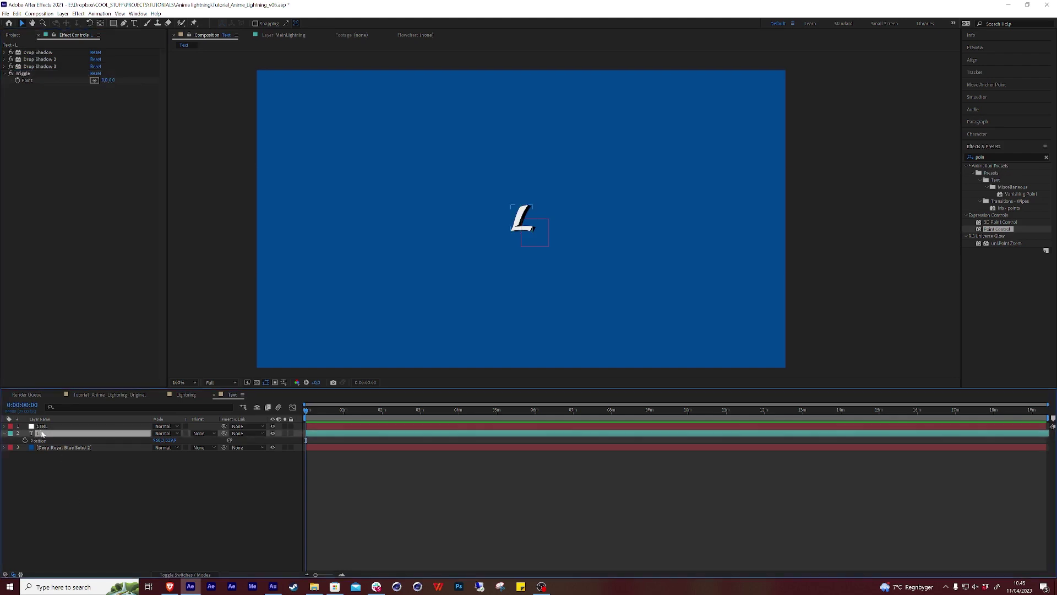
{"action": "left_click", "coordinate": [4, 434]}
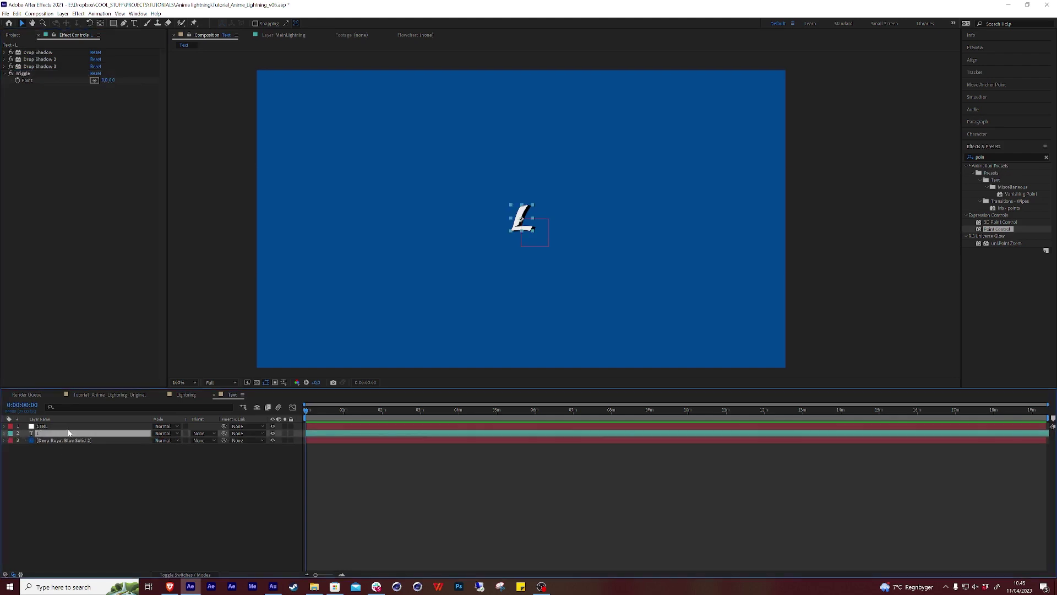
{"action": "key", "text": "e"}
{"action": "left_click", "coordinate": [20, 463]}
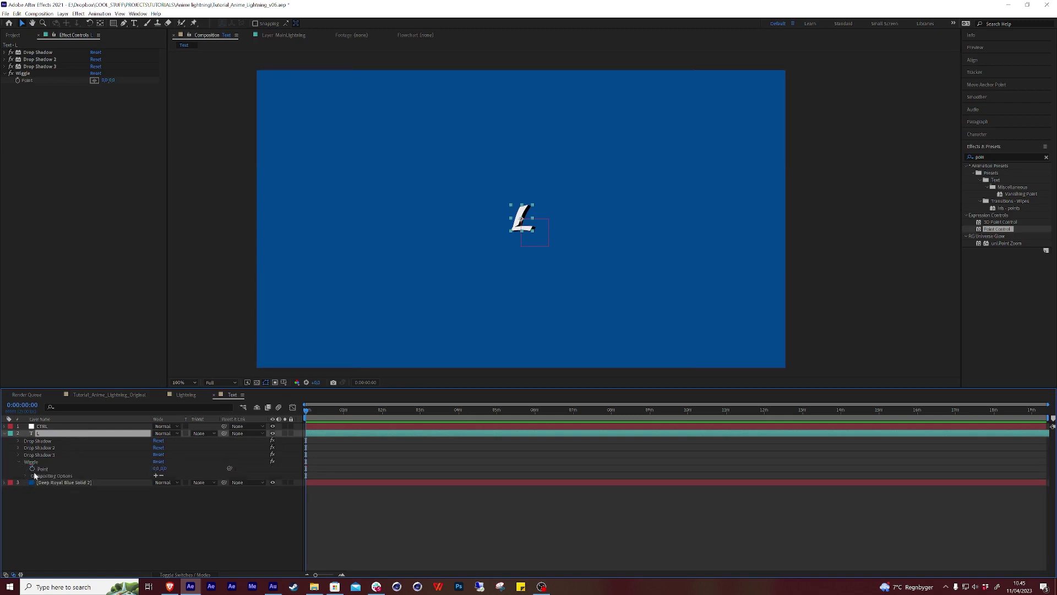
{"action": "left_click", "coordinate": [47, 426]}
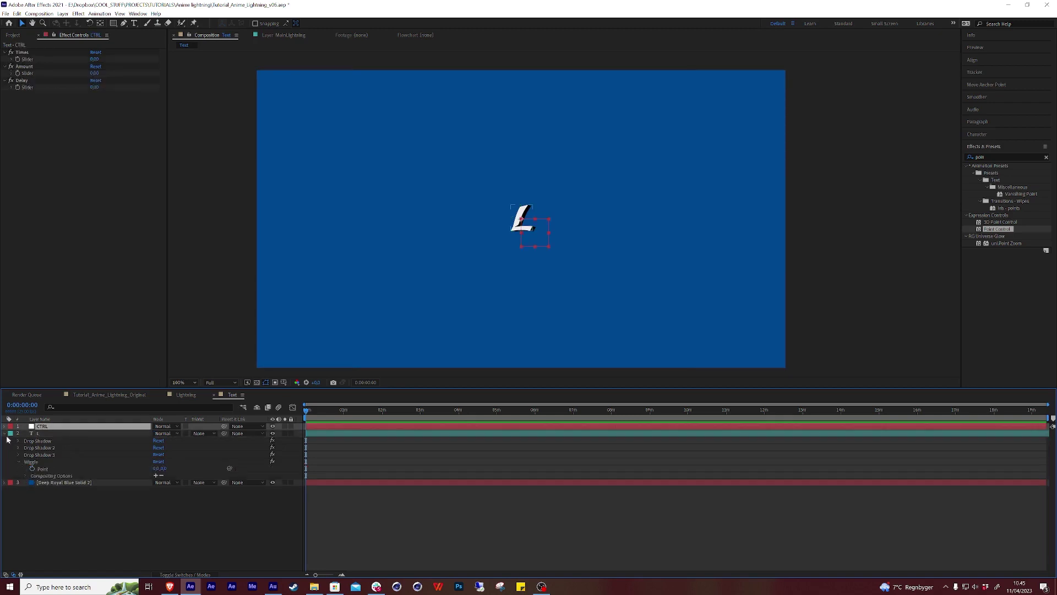
{"action": "left_click", "coordinate": [4, 426]}
{"action": "left_click", "coordinate": [11, 433]}
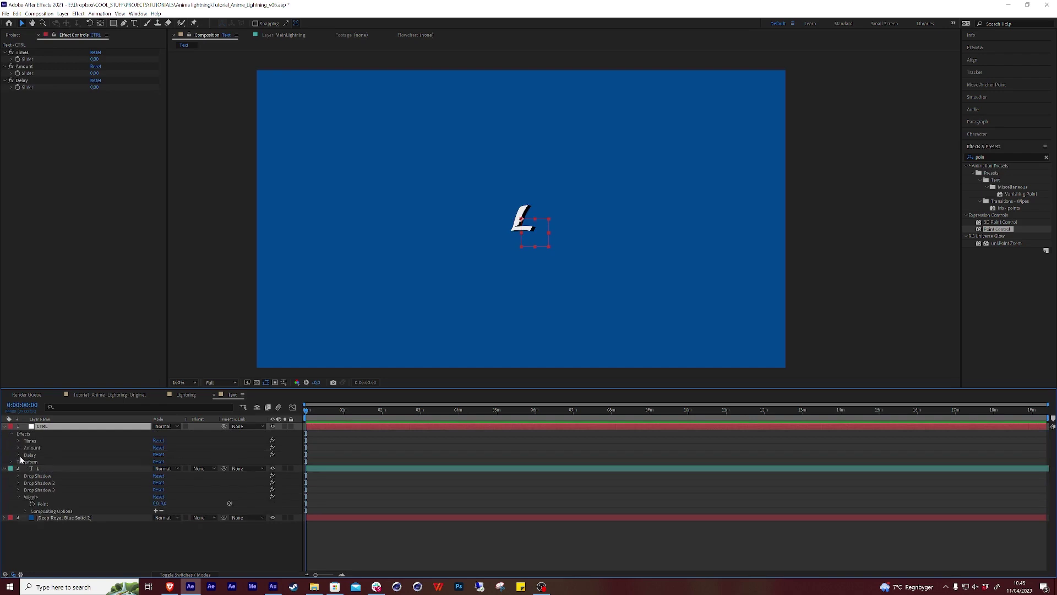
{"action": "left_click", "coordinate": [19, 455]}
{"action": "left_click", "coordinate": [18, 448]}
{"action": "left_click", "coordinate": [19, 441]}
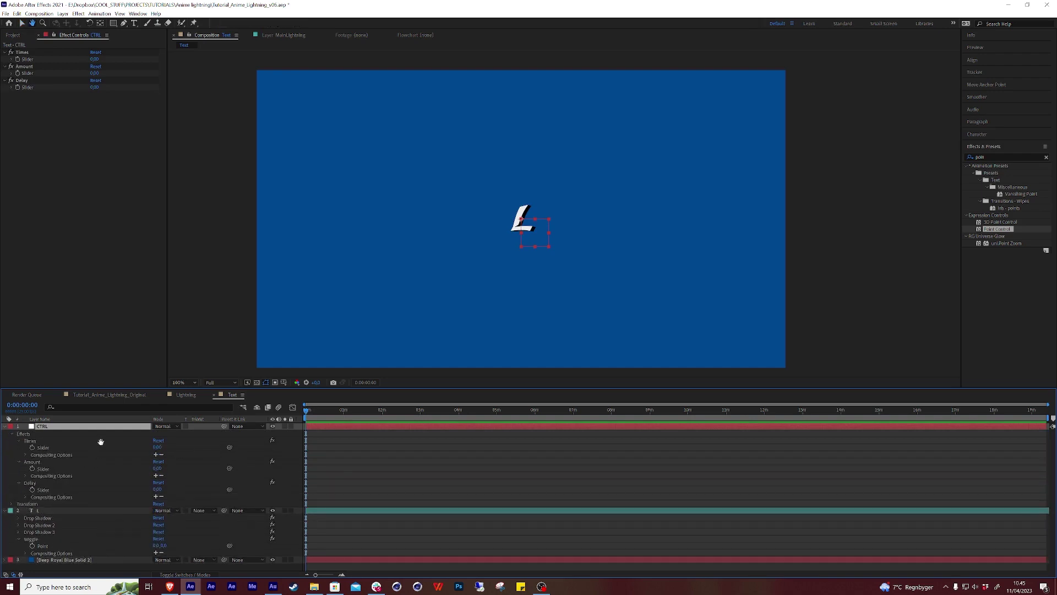
{"action": "left_click", "coordinate": [51, 548]}
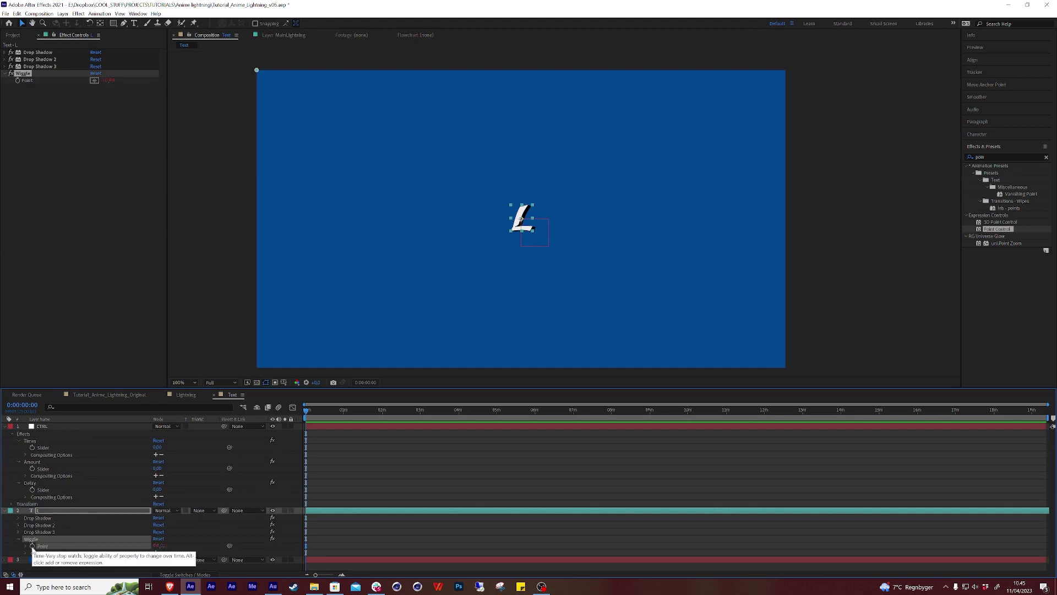
- Add the expression wiggle(10,20) to the Wiggle Point property
{"action": "left_click", "coordinate": [32, 547], "text": "alt"}
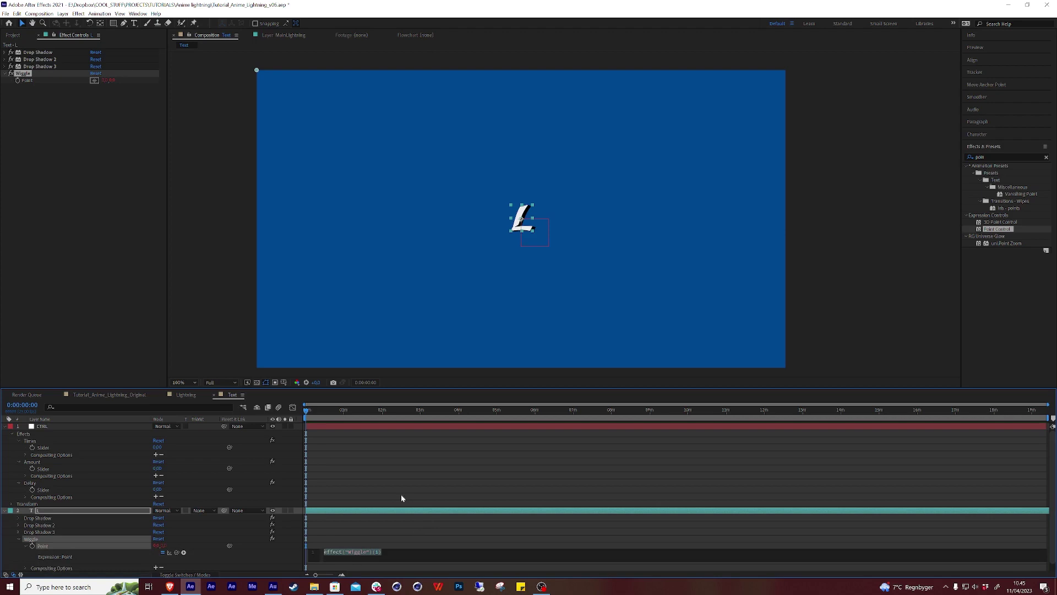
{"action": "type", "text": "wiggle"}
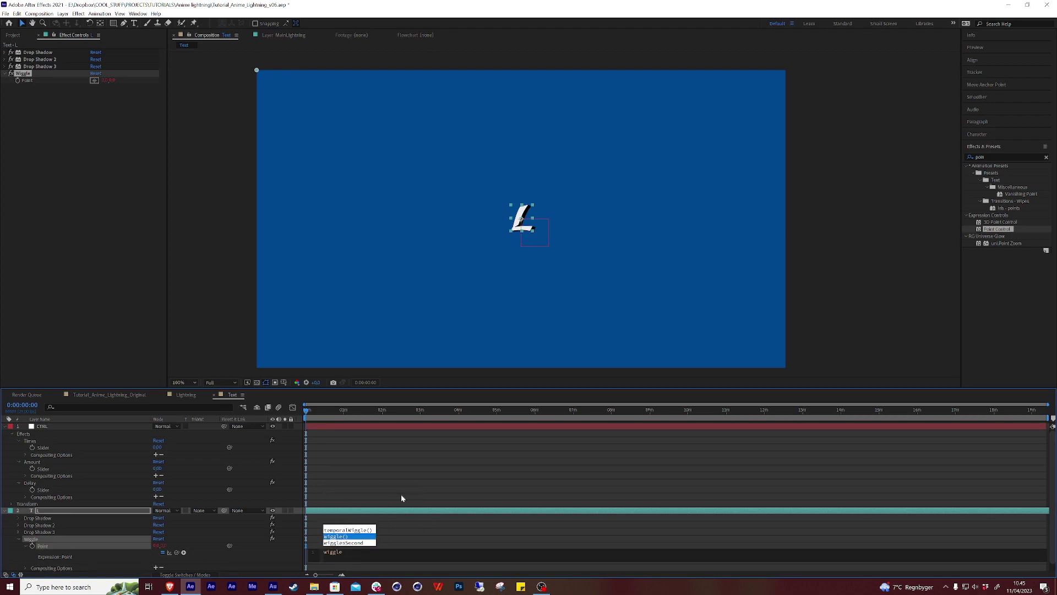
{"action": "key", "text": "Return"}
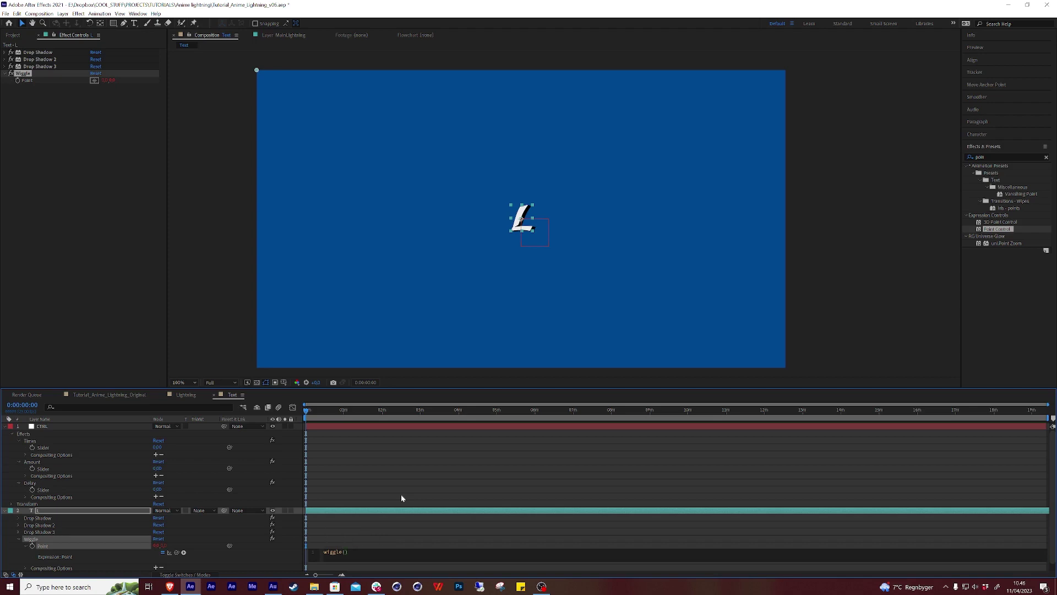
{"action": "type", "text": "10,20"}
{"action": "key", "text": "KP_Enter"}
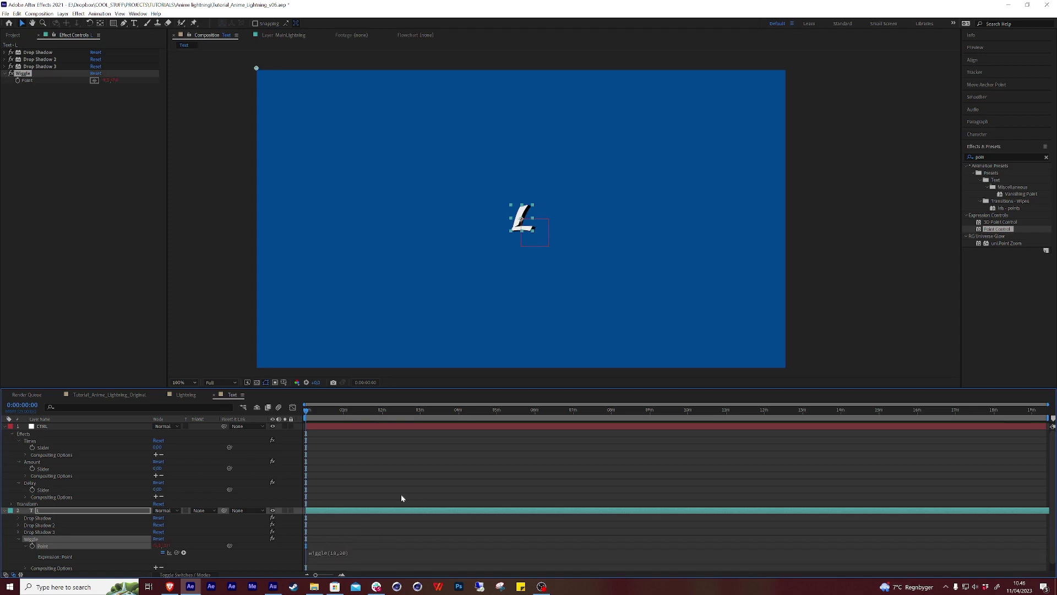
- Paste wiggle(10,20) as the L layer's Position expression and preview the jitter
{"action": "left_click", "coordinate": [348, 554]}
{"action": "key", "text": "ctrl+c"}
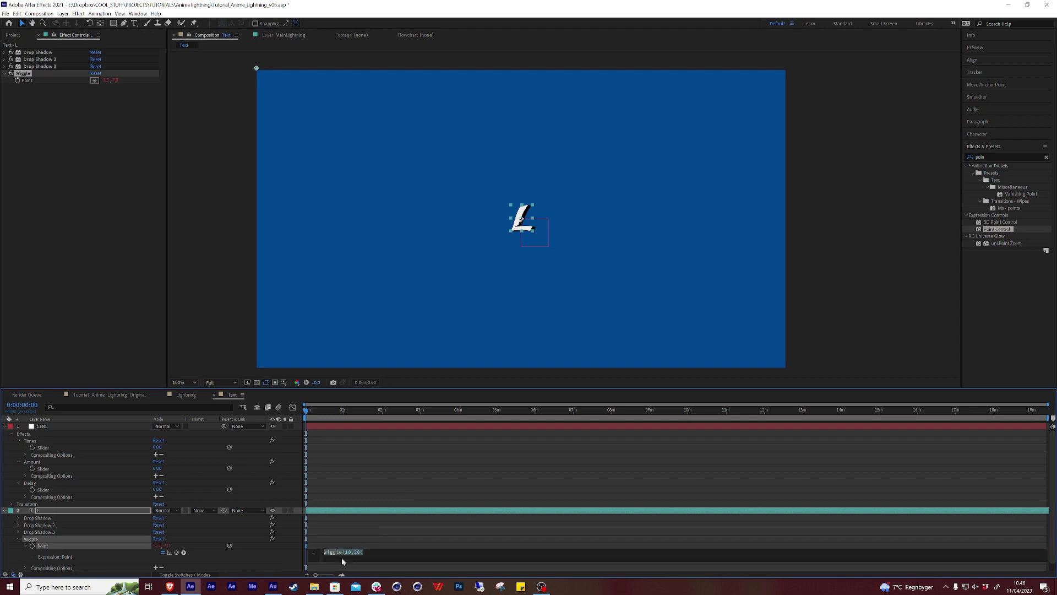
{"action": "left_click", "coordinate": [316, 562]}
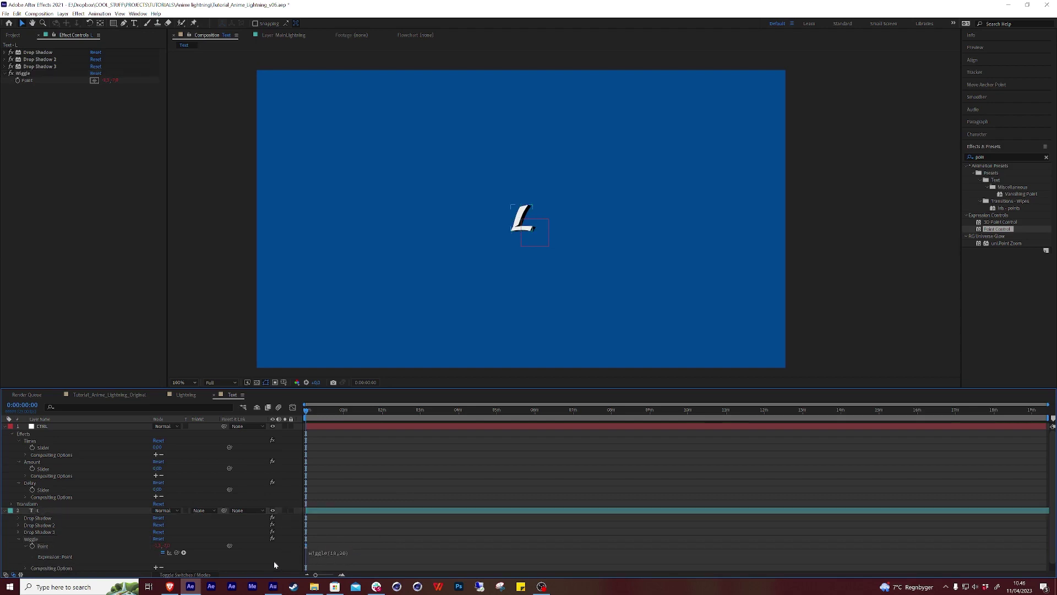
{"action": "scroll", "coordinate": [286, 534], "scroll_direction": "down", "scroll_amount": 1}
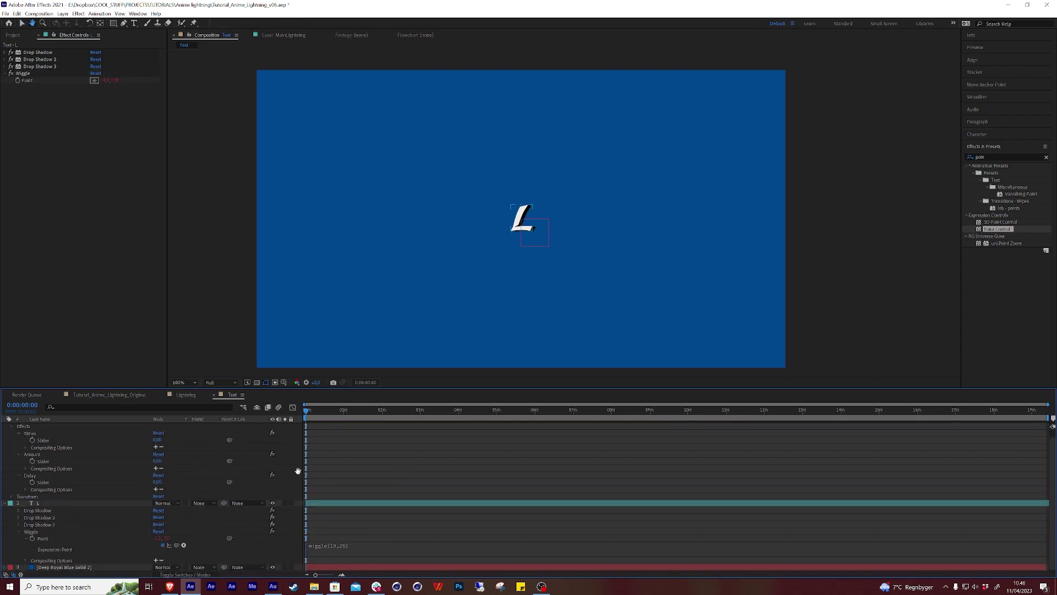
{"action": "left_click", "coordinate": [53, 503]}
{"action": "key", "text": "Return"}
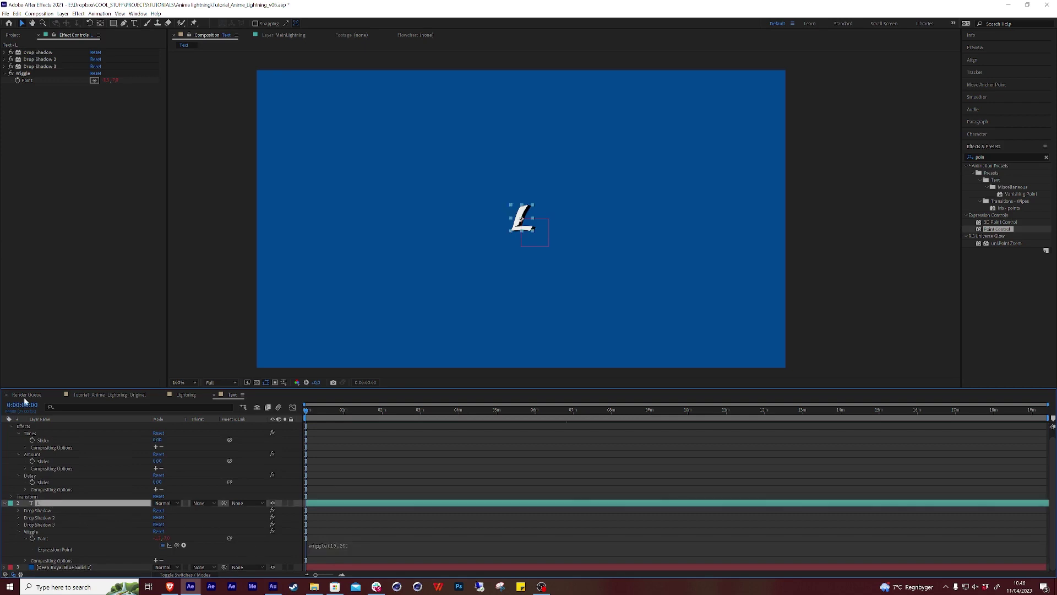
{"action": "scroll", "coordinate": [91, 518], "scroll_direction": "down", "scroll_amount": 1}
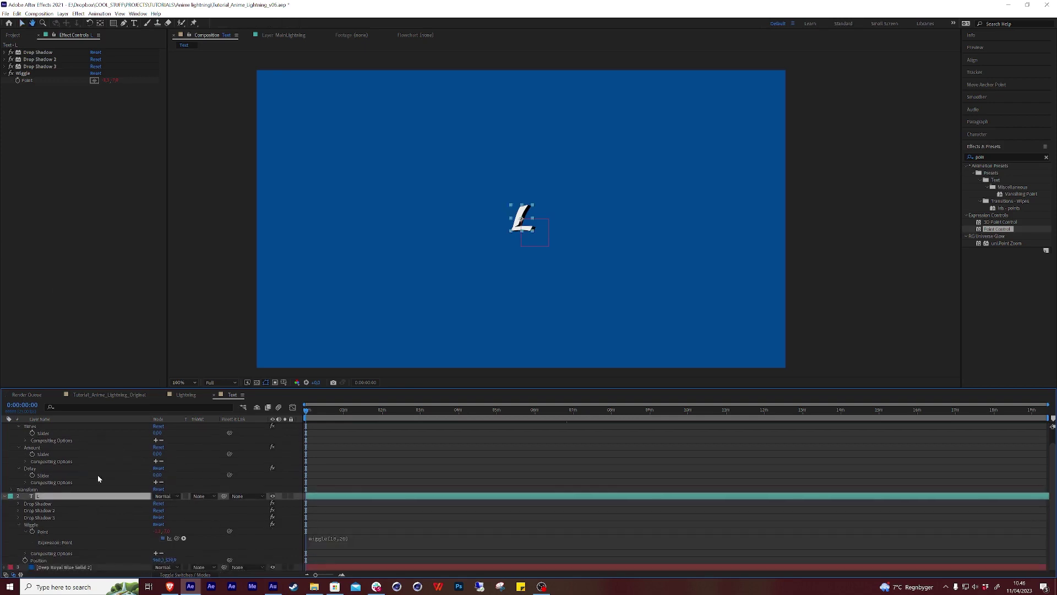
{"action": "left_click", "coordinate": [25, 560], "text": "alt"}
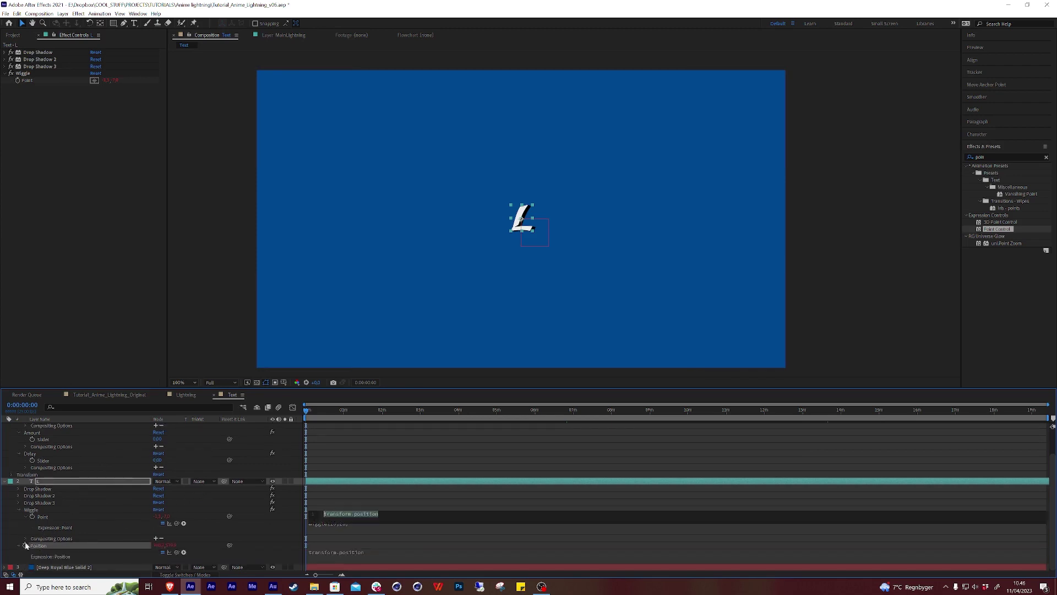
{"action": "key", "text": "ctrl+v"}
{"action": "left_click", "coordinate": [271, 531]}
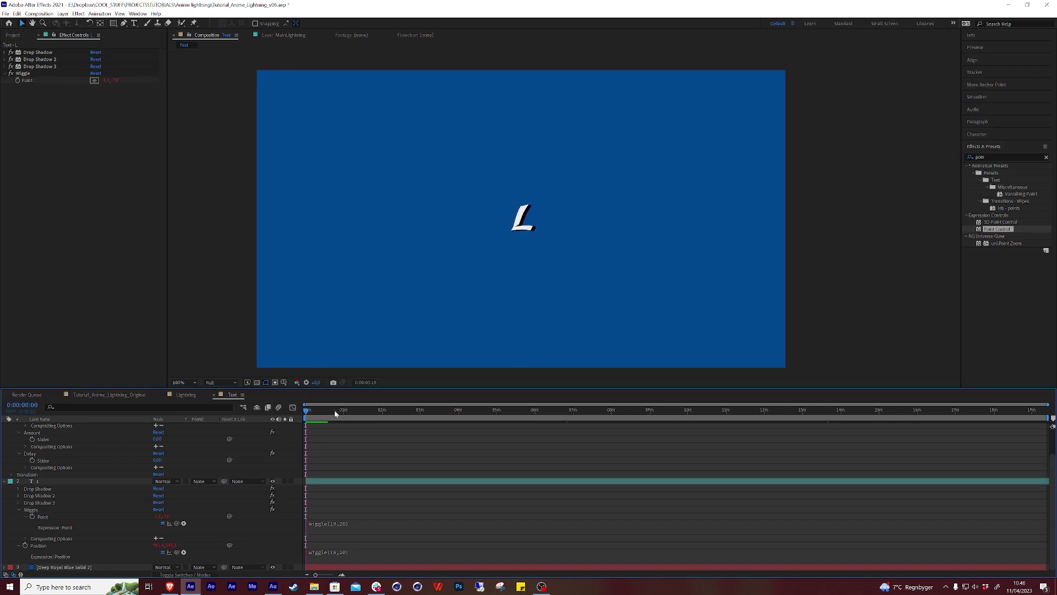
{"action": "key", "text": "space"}
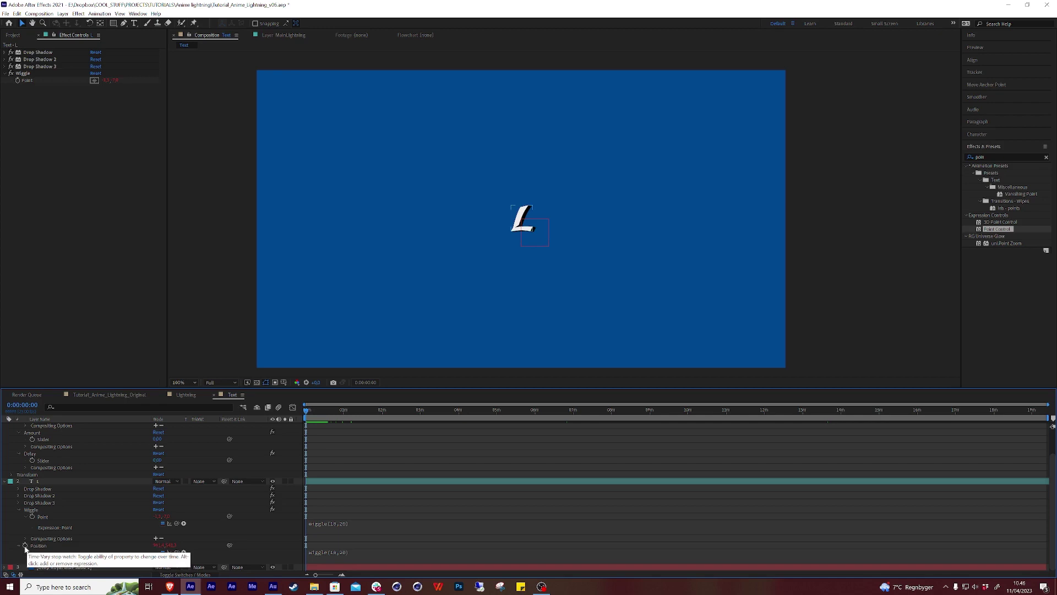
- Remove the wiggle expression from the L layer's Position
{"action": "left_click", "coordinate": [25, 545], "text": "alt"}
{"action": "left_click", "coordinate": [275, 533]}
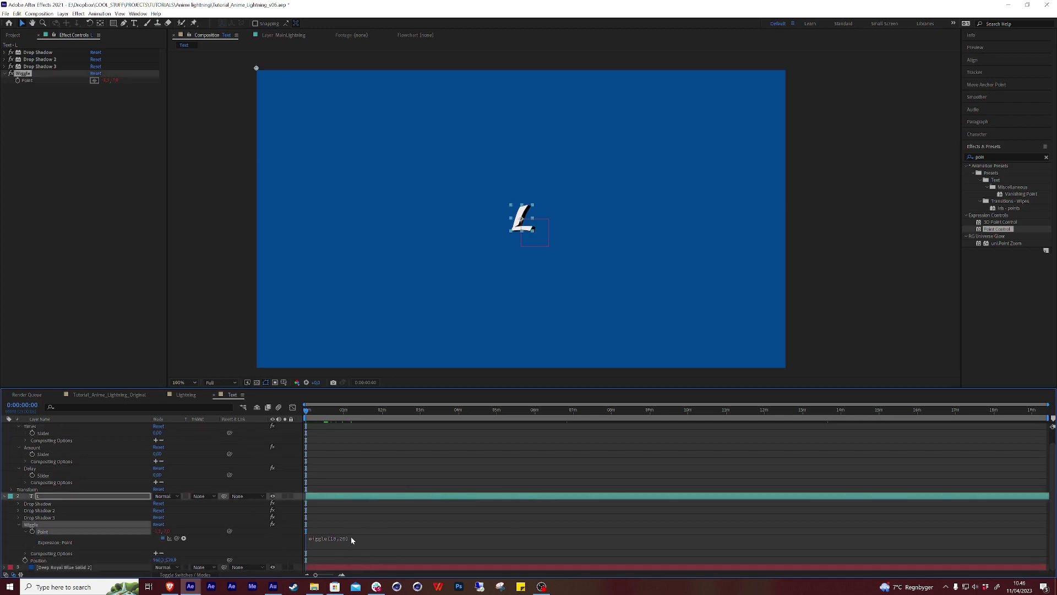
{"action": "left_click", "coordinate": [351, 536]}
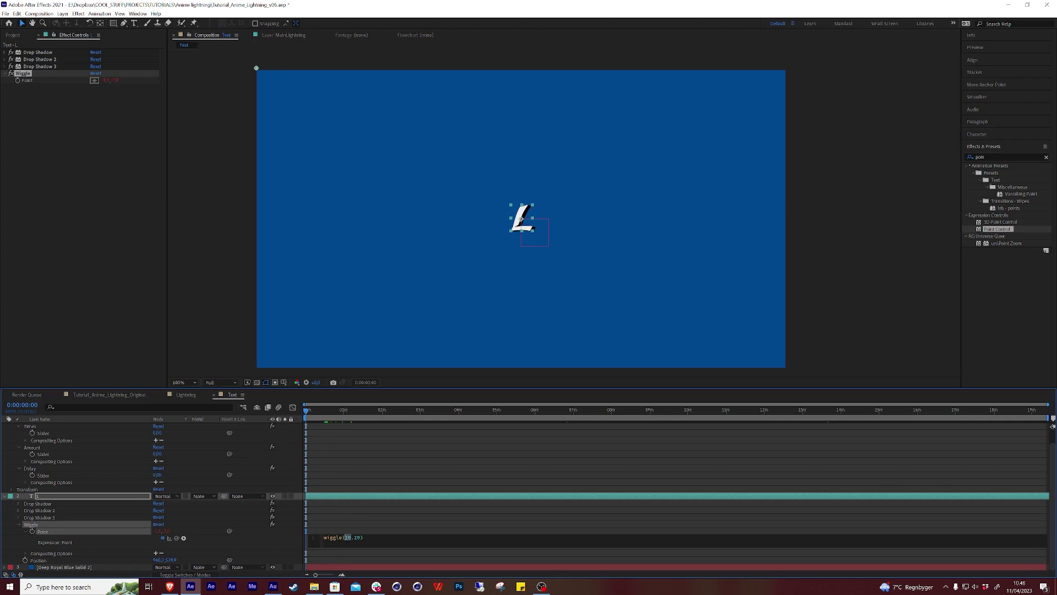
- Pick-whip the wiggle's 10 and 20 to CTRL's Times and Amount sliders
{"action": "double_click", "coordinate": [356, 537]}
{"action": "key", "text": "ctrl+shift+Left"}
{"action": "left_click_drag", "start_coordinate": [176, 537], "coordinate": [47, 435]}
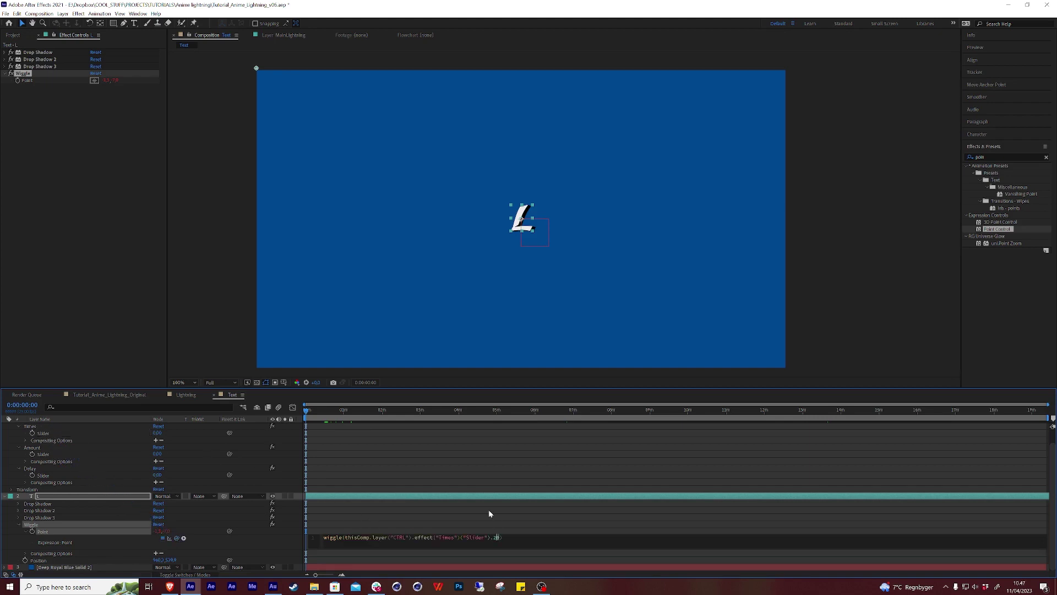
{"action": "left_click_drag", "start_coordinate": [176, 538], "coordinate": [87, 464]}
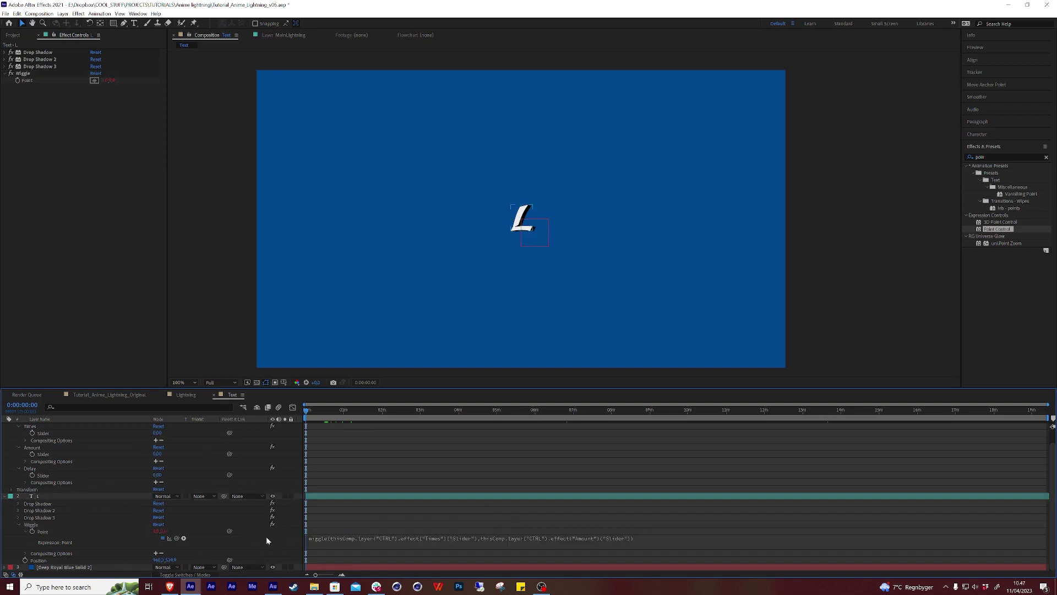
{"action": "left_click", "coordinate": [627, 520]}
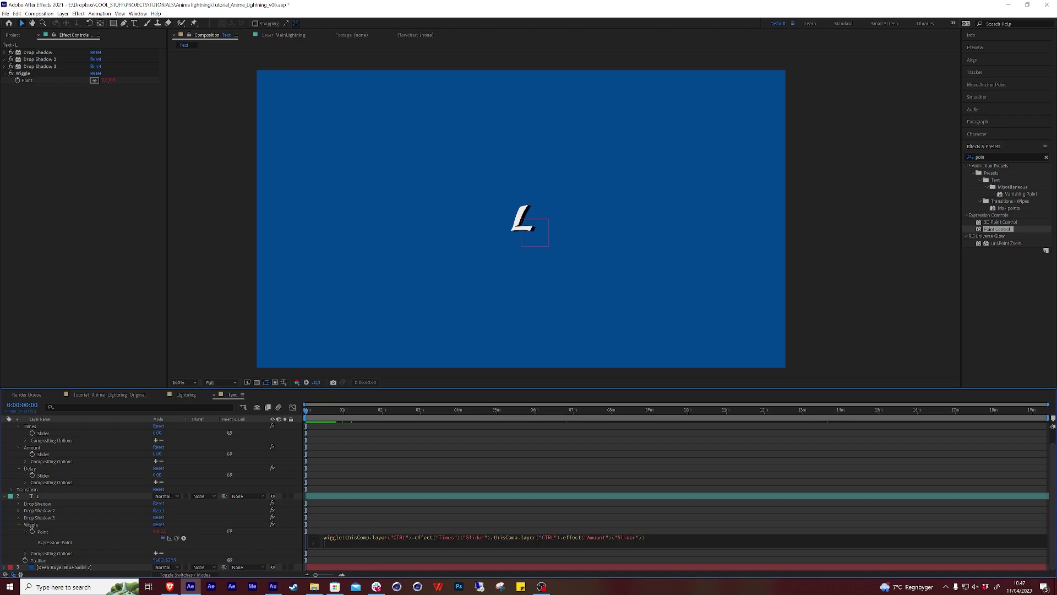
{"action": "left_click_drag", "start_coordinate": [179, 538], "coordinate": [52, 475]}
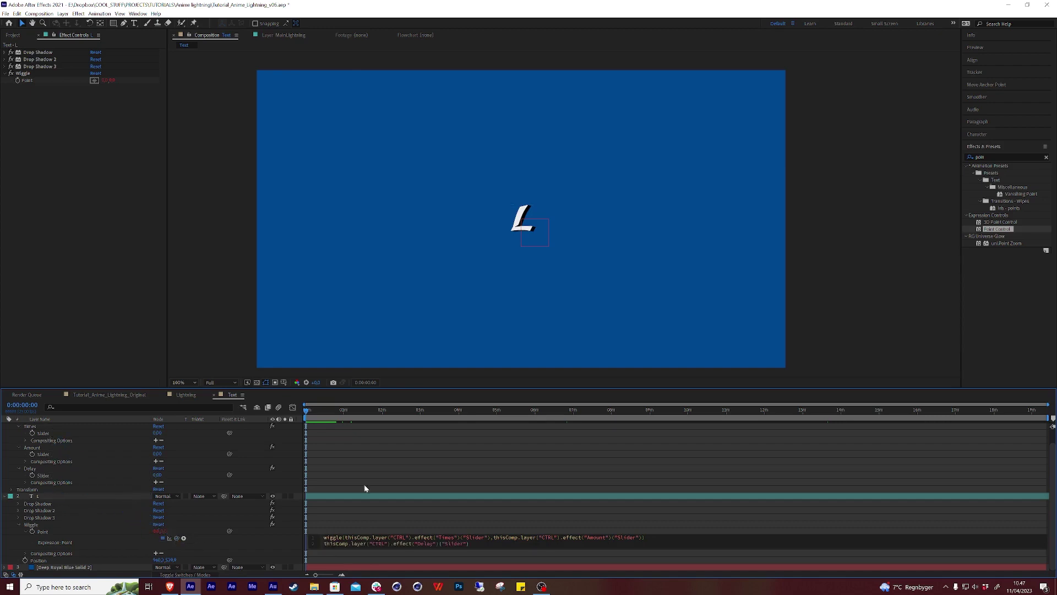
{"action": "key", "text": "ctrl+z"}
{"action": "left_click", "coordinate": [282, 529]}
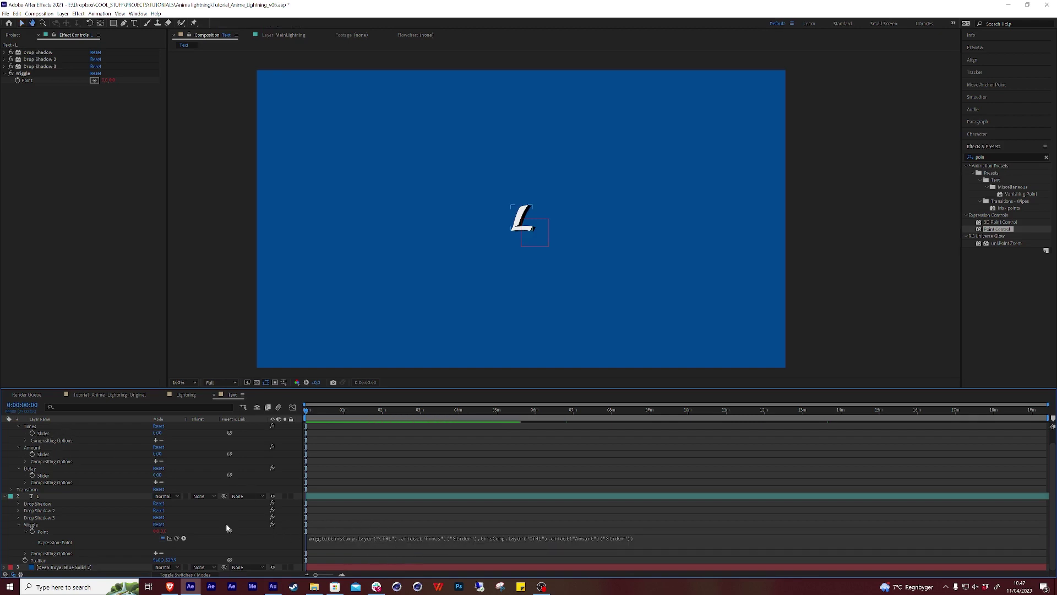
{"action": "left_click", "coordinate": [68, 497]}
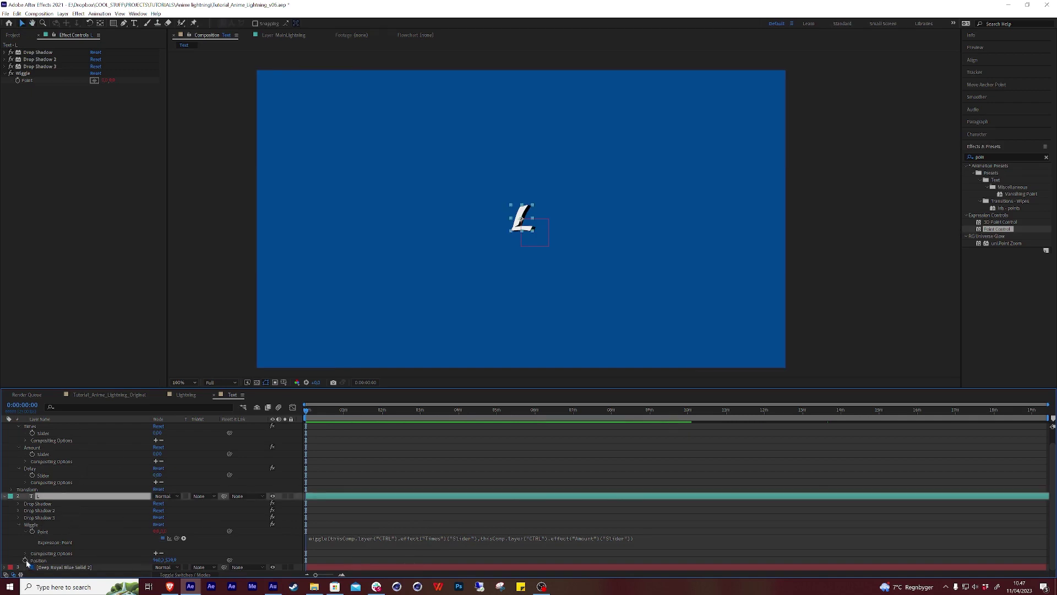
- Re-add a Position expression on the L layer and clear its transform.position text
{"action": "left_click", "coordinate": [24, 560], "text": "alt"}
{"action": "left_click", "coordinate": [310, 546]}
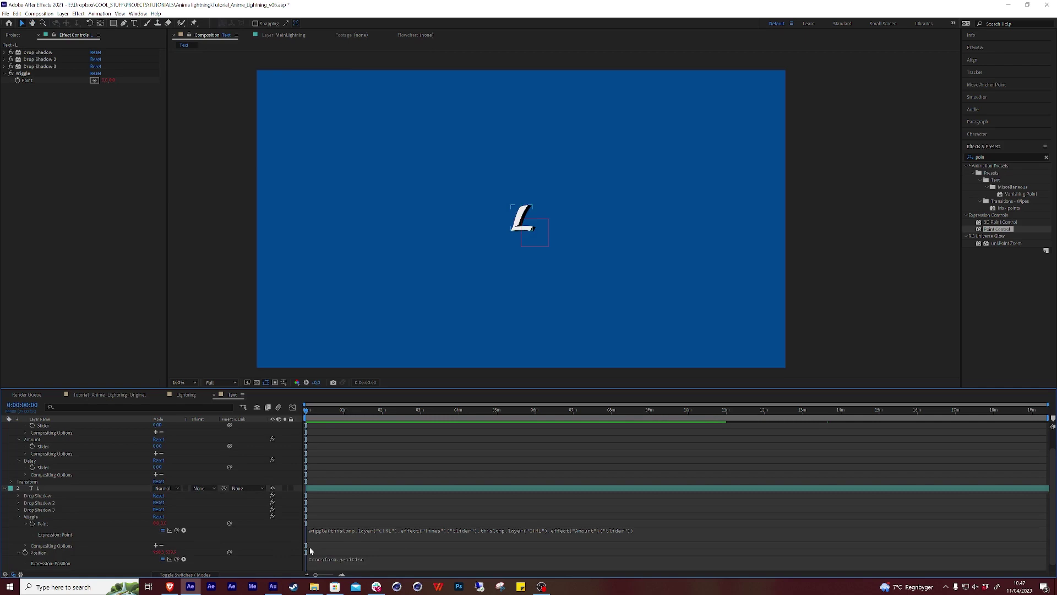
{"action": "scroll", "coordinate": [410, 448], "scroll_direction": "down", "scroll_amount": 1}
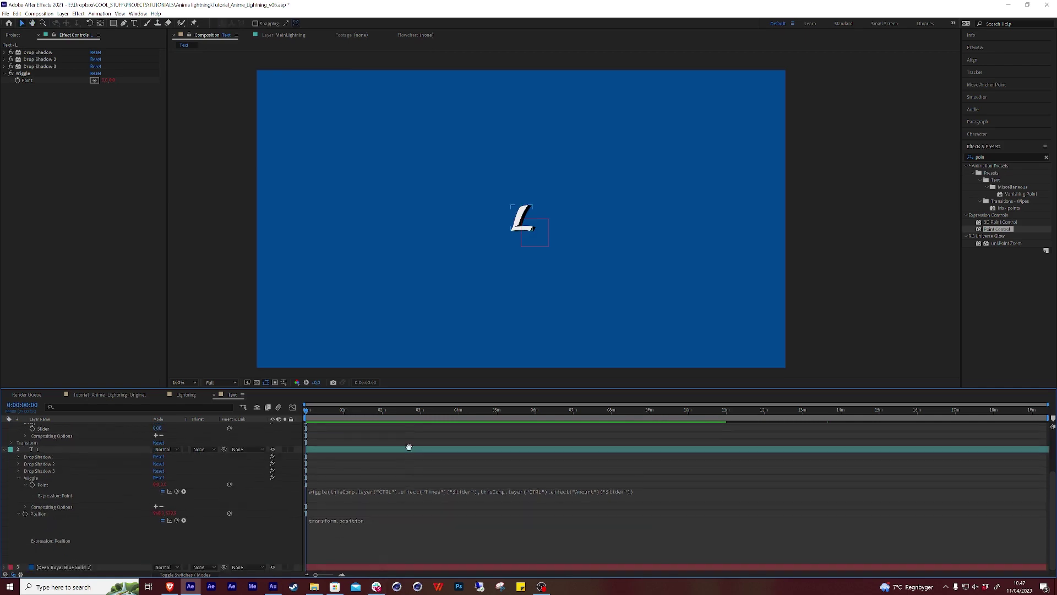
{"action": "scroll", "coordinate": [392, 538], "scroll_direction": "down", "scroll_amount": 1}
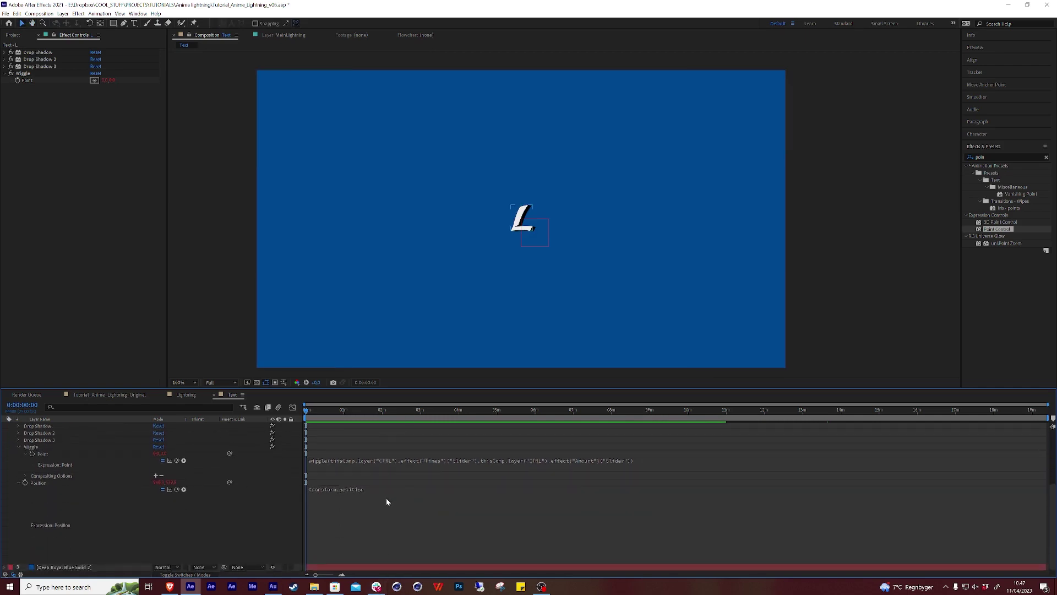
{"action": "left_click", "coordinate": [385, 498]}
{"action": "key", "text": "ctrl+a"}
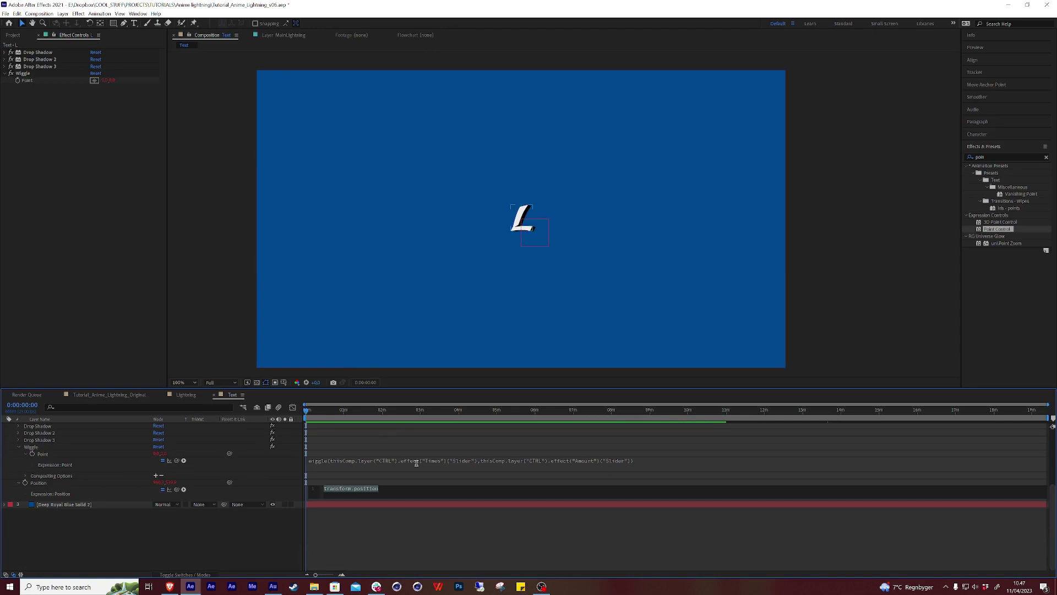
{"action": "key", "text": "BackSpace"}
- Write wig = Wiggle Point and delay = CTRL Delay slider via pick-whip
{"action": "type", "text": "wig = effect(\"Wiggle\")(\"Point\");"}
{"action": "left_click_drag", "start_coordinate": [334, 489], "coordinate": [314, 491]}
{"action": "left_click", "coordinate": [342, 488]}
{"action": "left_click_drag", "start_coordinate": [176, 489], "coordinate": [54, 454]}
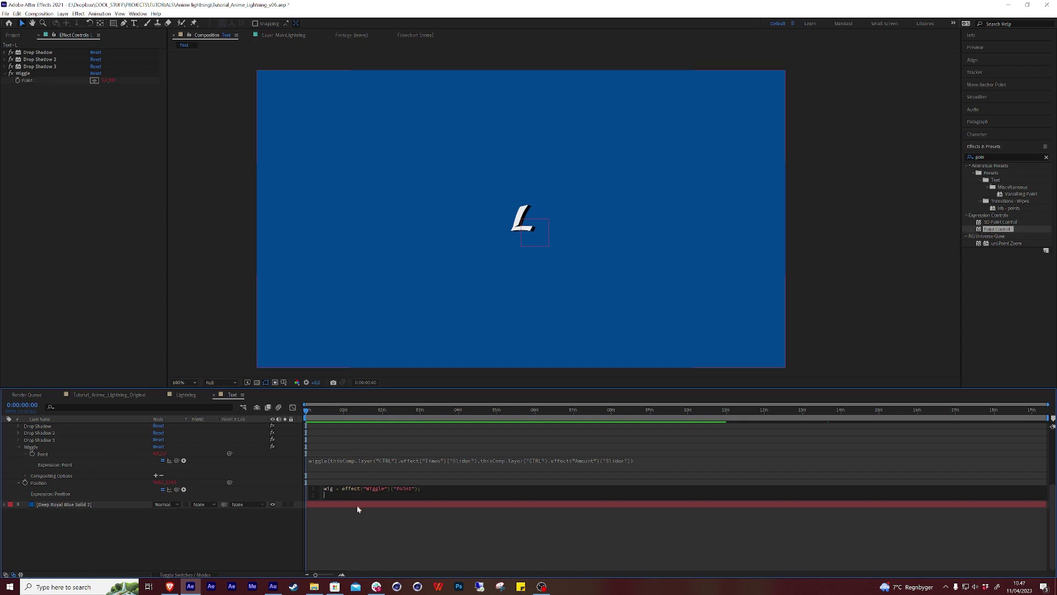
{"action": "type", "text": "delay = thisComp.layer(\"CTRL\").effect(\"Delay\")(\"Slider\");"}
{"action": "left_click_drag", "start_coordinate": [175, 489], "coordinate": [55, 487]}
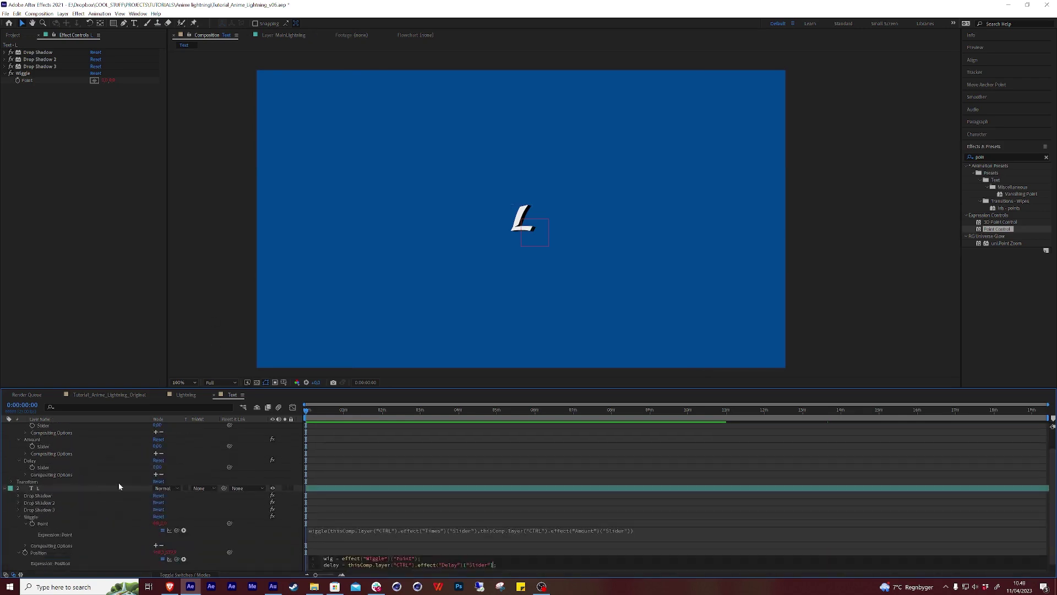
{"action": "left_click", "coordinate": [296, 562]}
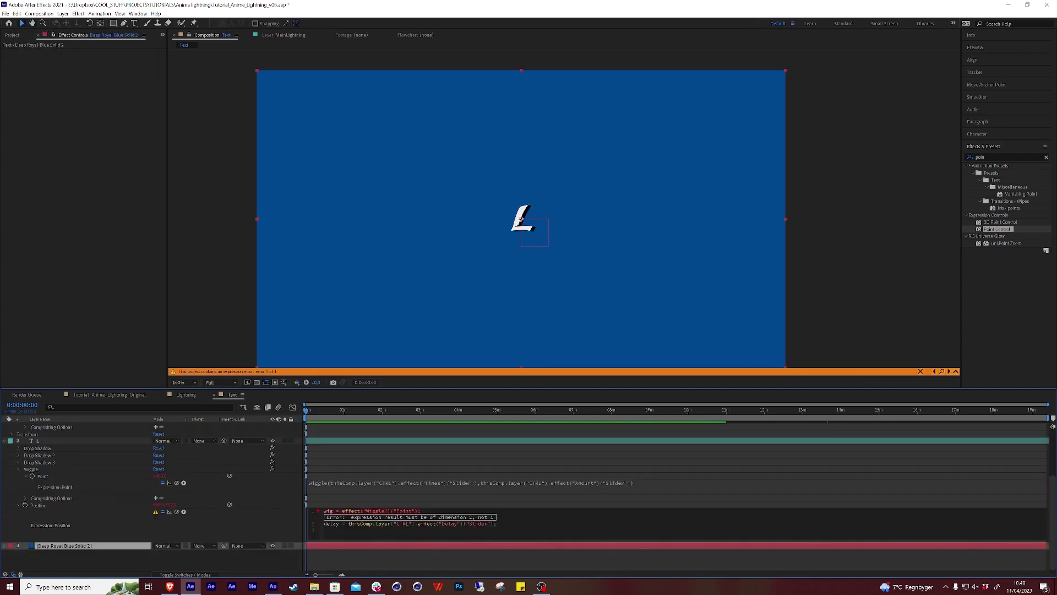
- Add an oldValue line linked to the letter's Position, and start a proximity line from Position[0]
{"action": "type", "text": "oldValue = w"}
{"action": "left_click_drag", "start_coordinate": [177, 512], "coordinate": [42, 506]}
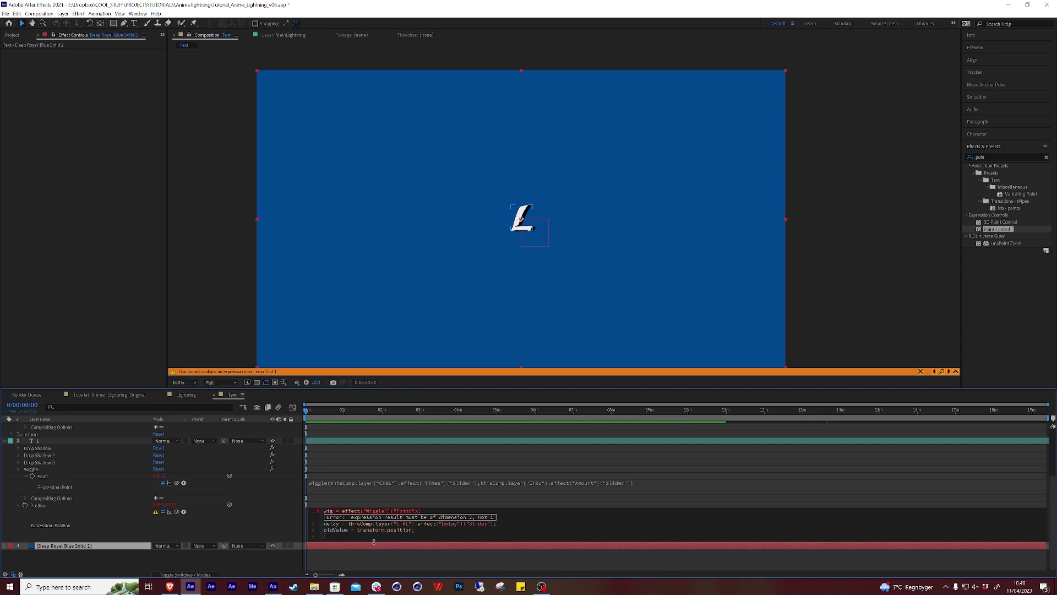
{"action": "type", "text": "pro"}
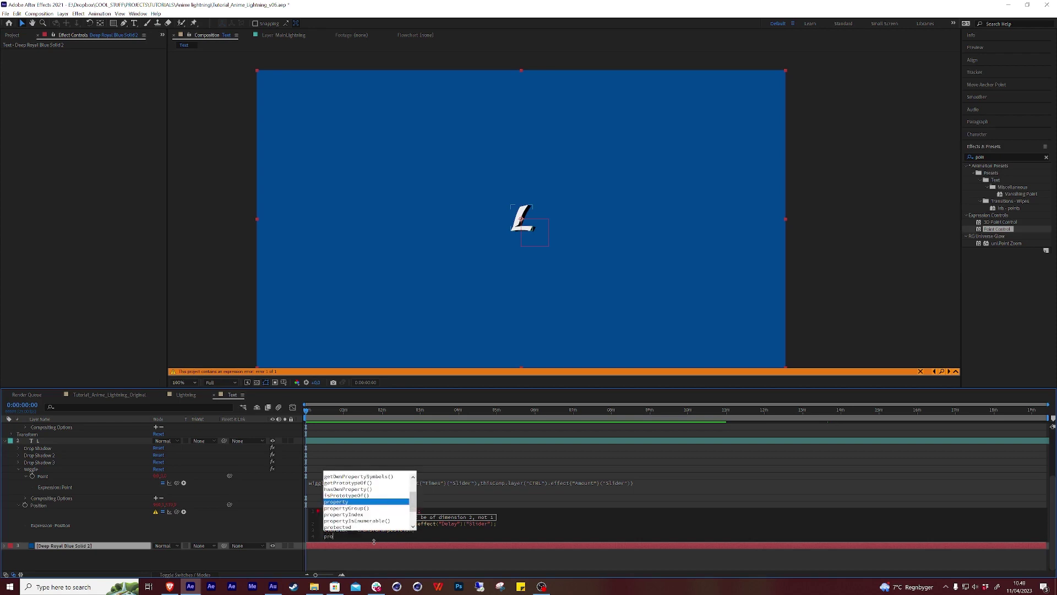
{"action": "type", "text": "ximity"}
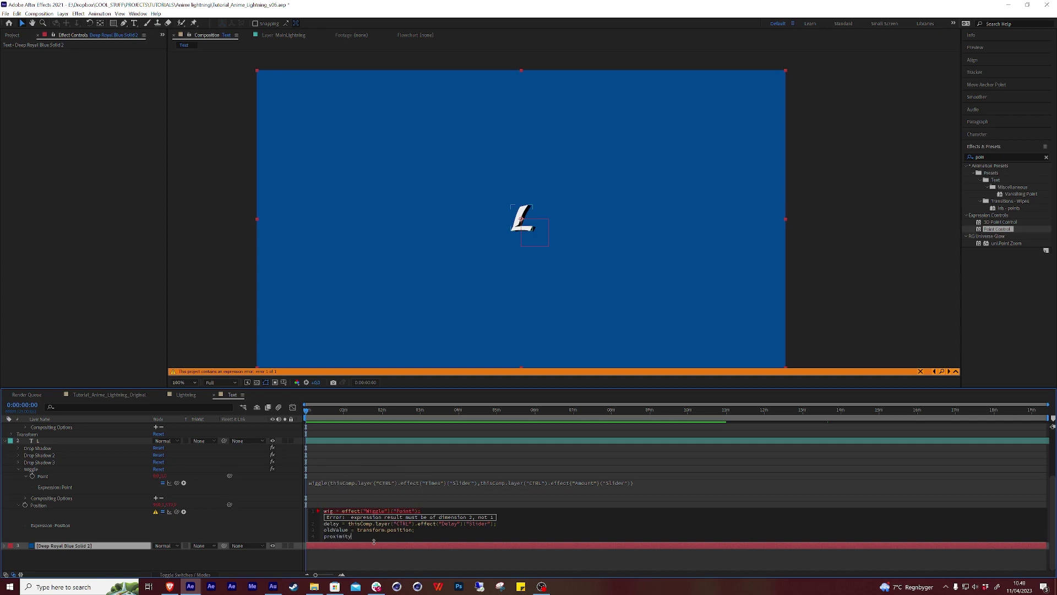
{"action": "type", "text": " = ;"}
{"action": "left_click", "coordinate": [157, 506]}
{"action": "mouse_move", "coordinate": [159, 505]}
{"action": "left_mouse_down"}
{"action": "mouse_move", "coordinate": [136, 505]}
{"action": "mouse_move", "coordinate": [159, 505]}
{"action": "left_mouse_up"}
{"action": "left_click_drag", "start_coordinate": [183, 514], "coordinate": [156, 489]}
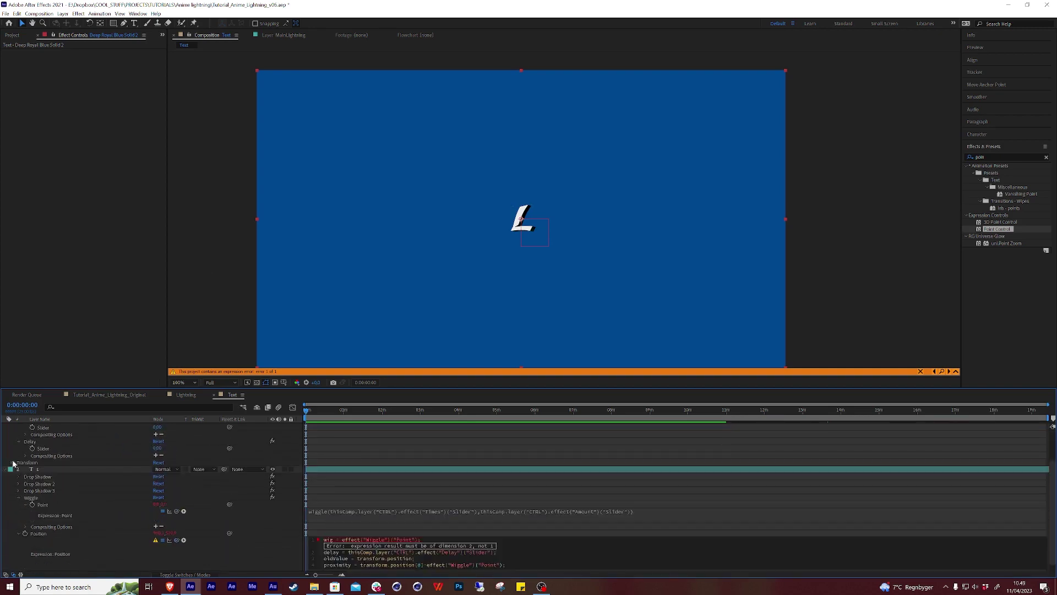
- Replace the wrong reference so proximity subtracts the CTRL null's Position X
{"action": "left_click", "coordinate": [14, 462]}
{"action": "scroll", "coordinate": [127, 483], "scroll_direction": "down", "scroll_amount": 2}
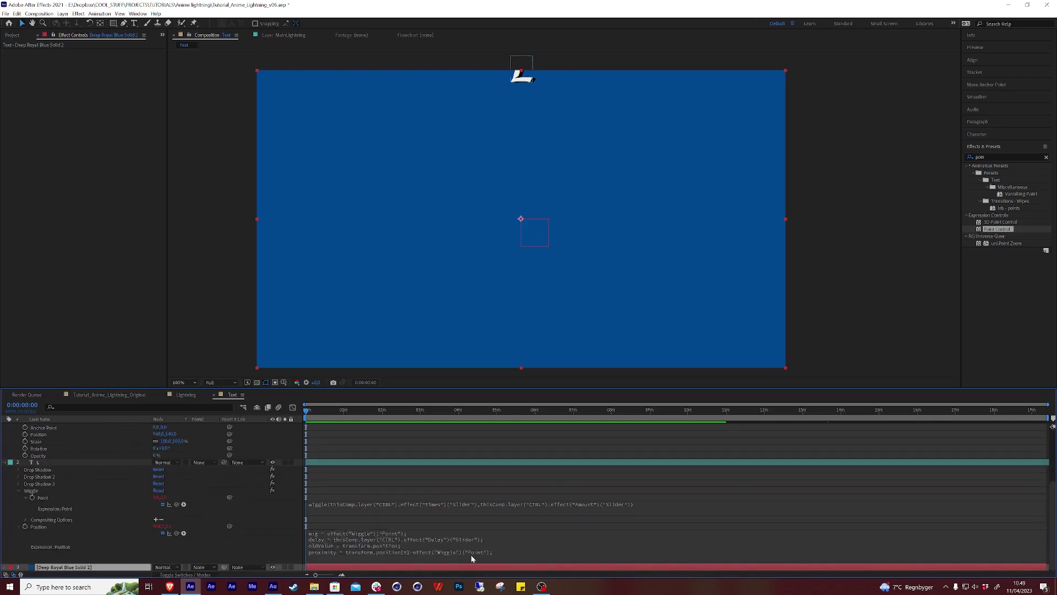
{"action": "left_click", "coordinate": [471, 554]}
{"action": "key", "text": "shift+Left"}
{"action": "key", "text": "shift+Left"}
{"action": "key", "text": "shift+Left"}
{"action": "key", "text": "shift+Left"}
{"action": "key", "text": "shift+Left"}
{"action": "key", "text": "shift+Left"}
{"action": "key", "text": "shift+Left"}
{"action": "key", "text": "shift+Left"}
{"action": "key", "text": "shift+Left"}
{"action": "key", "text": "shift+Left"}
{"action": "key", "text": "shift+Left"}
{"action": "key", "text": "shift+Left"}
{"action": "key", "text": "shift+Left"}
{"action": "key", "text": "shift+Left"}
{"action": "key", "text": "shift+Left"}
{"action": "key", "text": "shift+Left"}
{"action": "key", "text": "shift+Left"}
{"action": "key", "text": "shift+Left"}
{"action": "key", "text": "shift+Left"}
{"action": "key", "text": "shift+Left"}
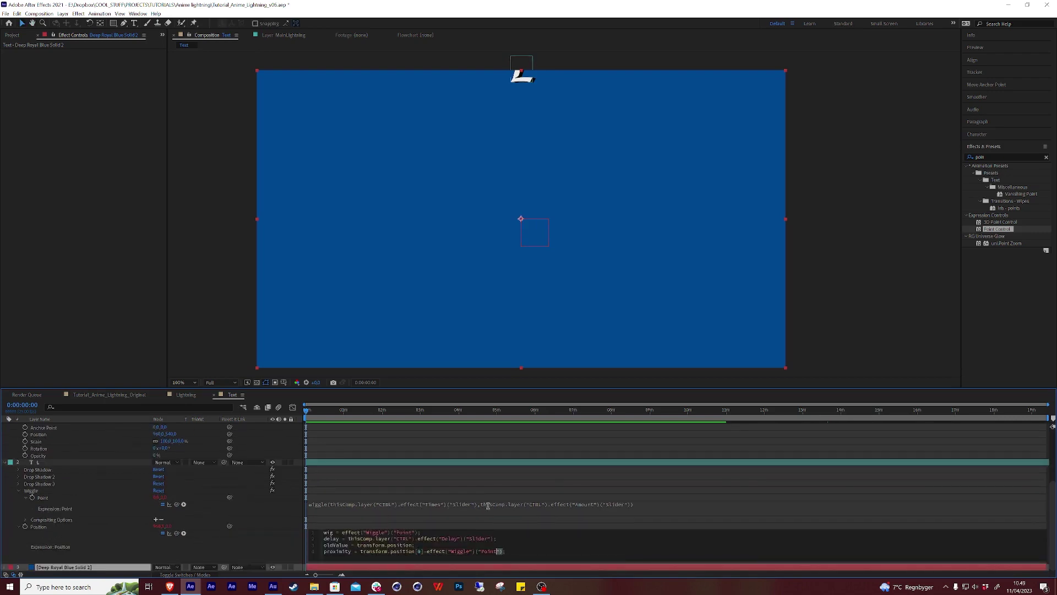
{"action": "key", "text": "BackSpace"}
{"action": "left_click_drag", "start_coordinate": [176, 532], "coordinate": [159, 435]}
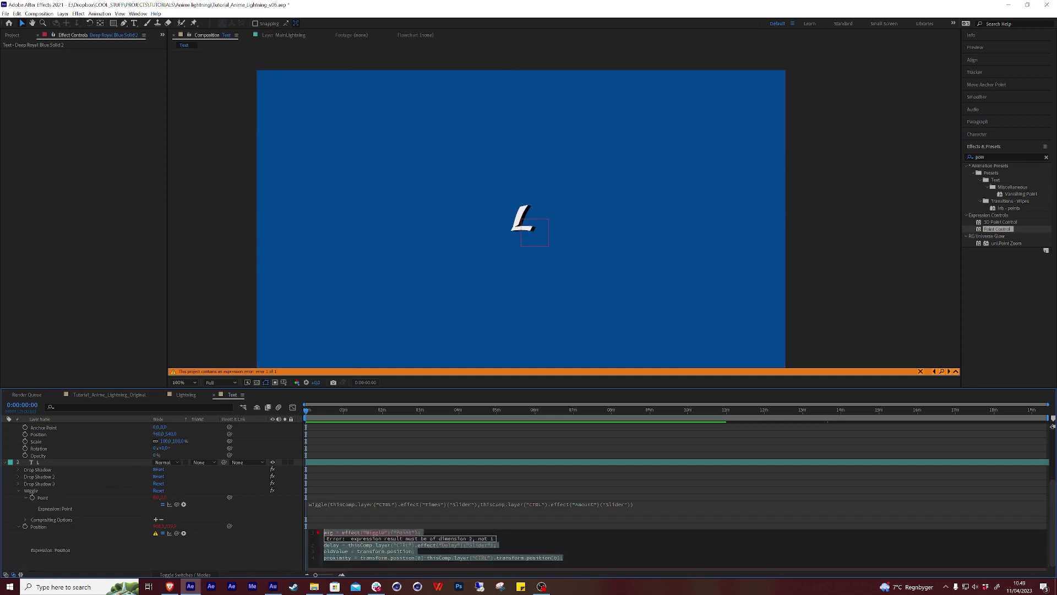
- Add the line easeOut(proximity,0,1000,value, wig.valueAtTime(time-delay)-oldValue) with autocomplete
{"action": "key", "text": "Return"}
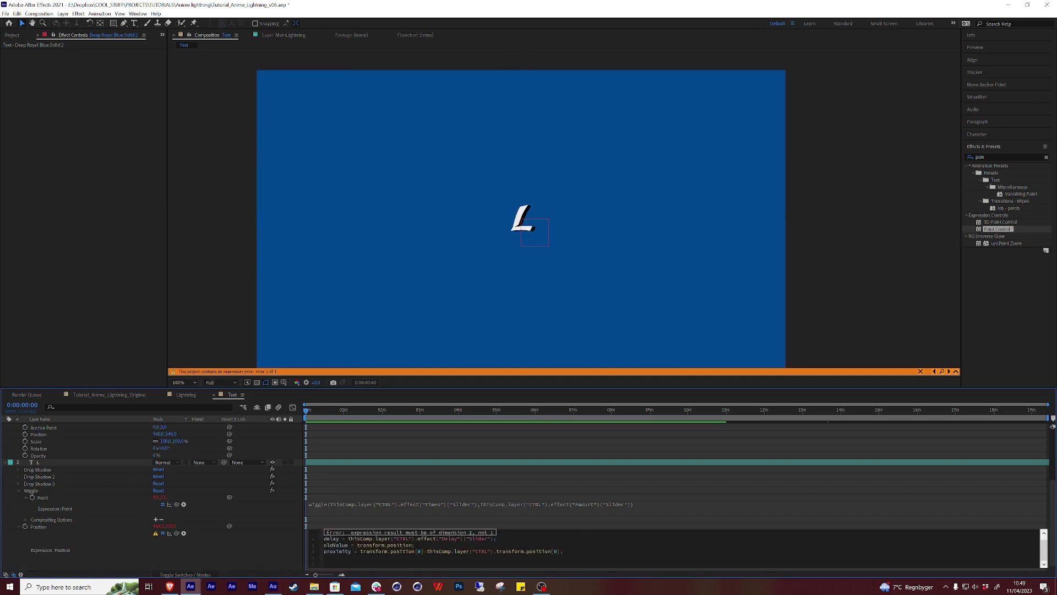
{"action": "type", "text": "ease"}
{"action": "key", "text": "Down"}
{"action": "key", "text": "Down"}
{"action": "key", "text": "Down"}
{"action": "key", "text": "Down"}
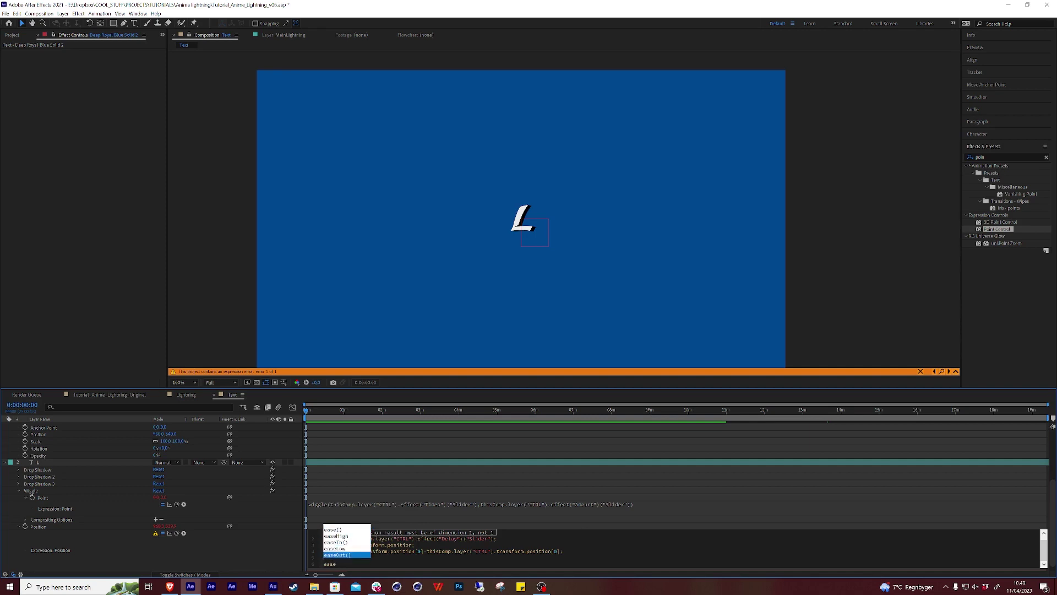
{"action": "key", "text": "Return"}
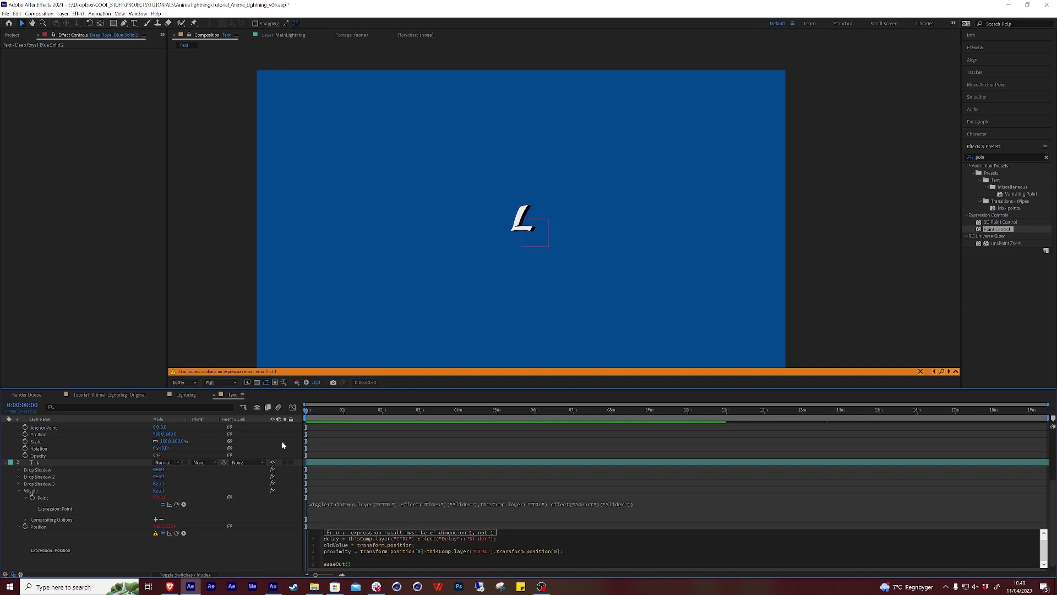
{"action": "type", "text": "p"}
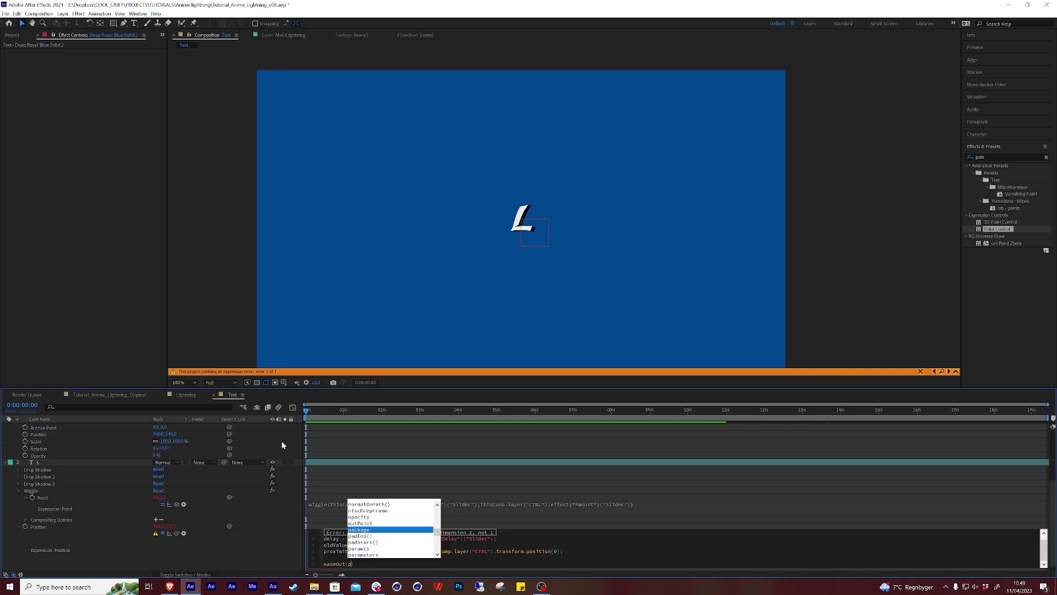
{"action": "type", "text": "roxi"}
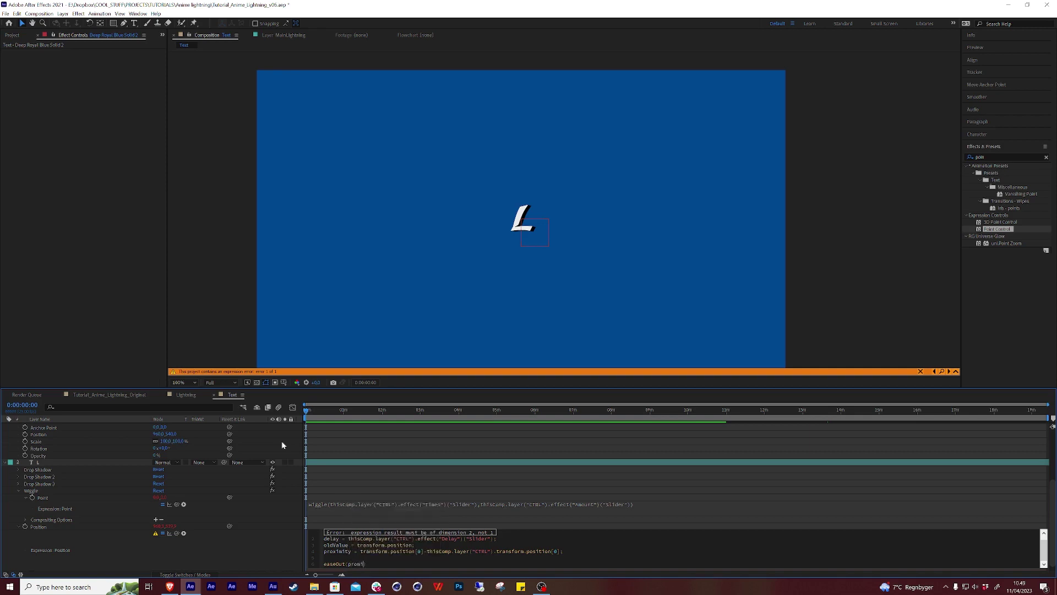
{"action": "key", "text": "BackSpace"}
{"action": "key", "text": "BackSpace"}
{"action": "key", "text": "BackSpace"}
{"action": "type", "text": "x"}
{"action": "type", "text": "imity"}
{"action": "type", "text": ",0"}
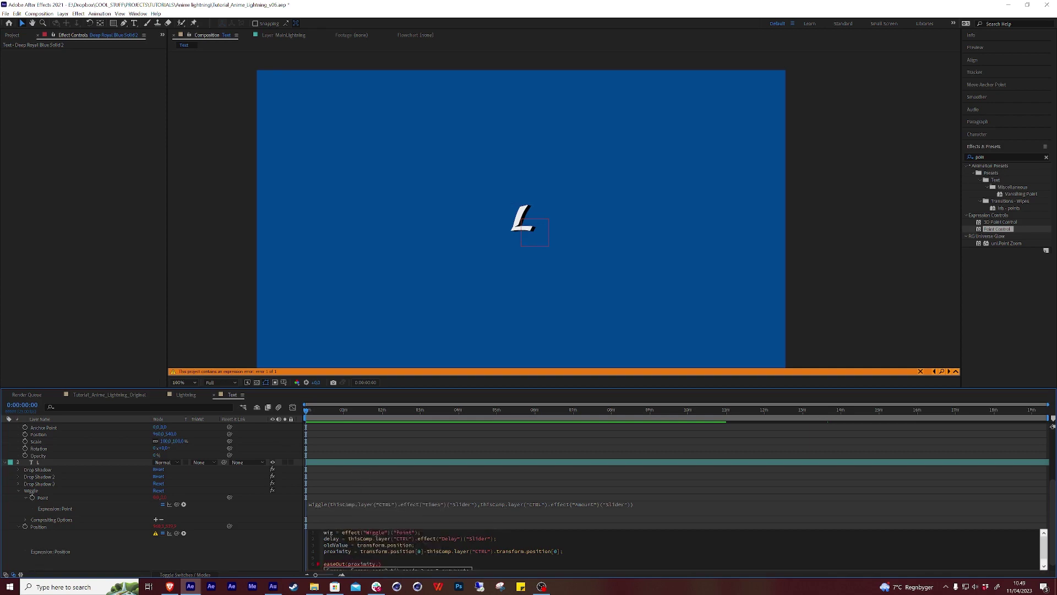
{"action": "type", "text": ",1000,value, wig.value"}
{"action": "key", "text": "Down"}
{"action": "key", "text": "Return"}
{"action": "type", "text": "time"}
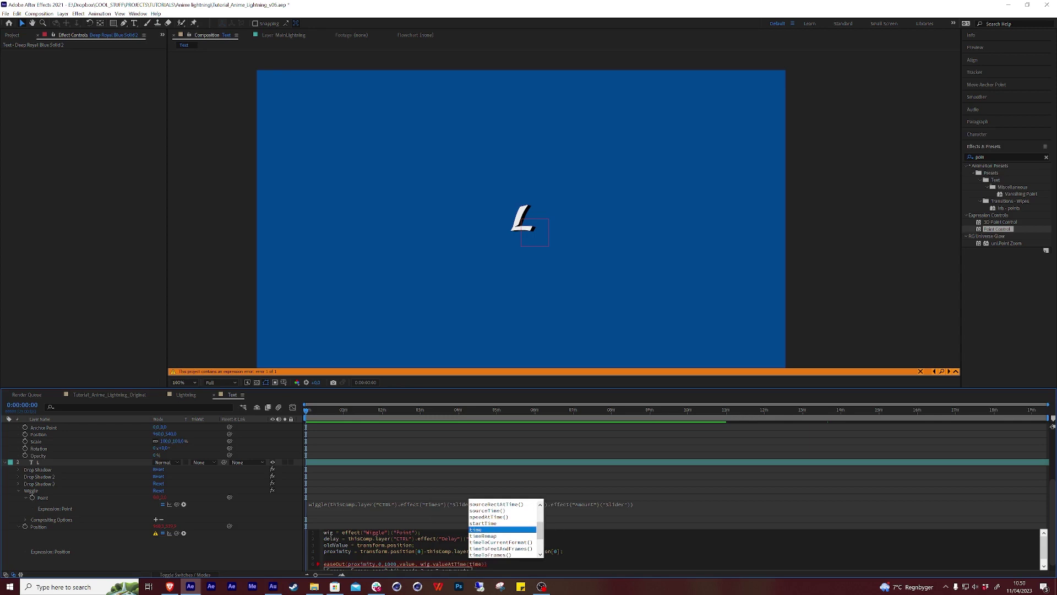
{"action": "type", "text": "-dela"}
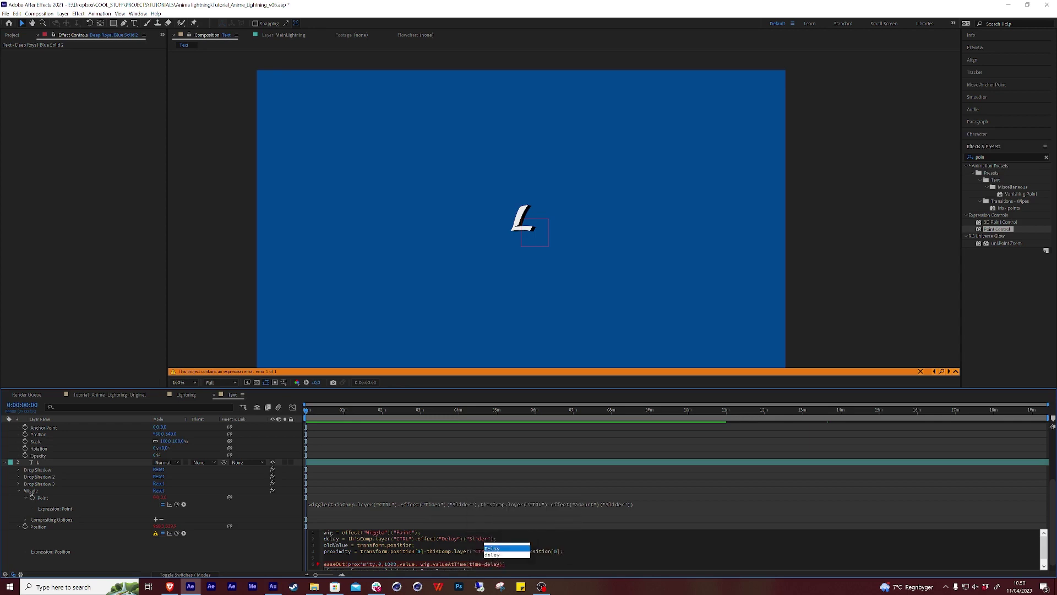
{"action": "type", "text": "y"}
{"action": "key", "text": "Return"}
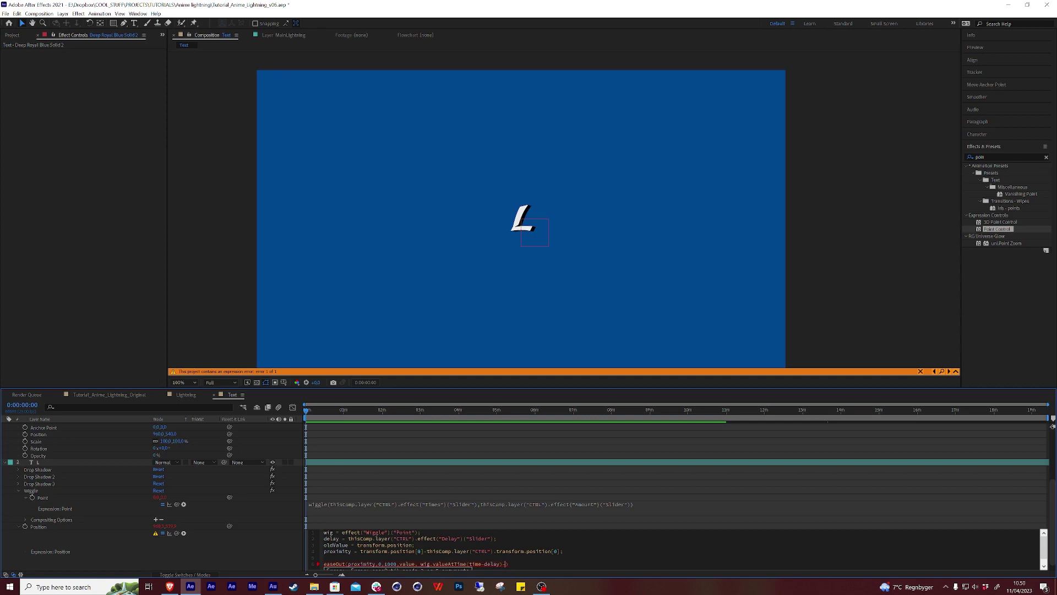
{"action": "type", "text": "old"}
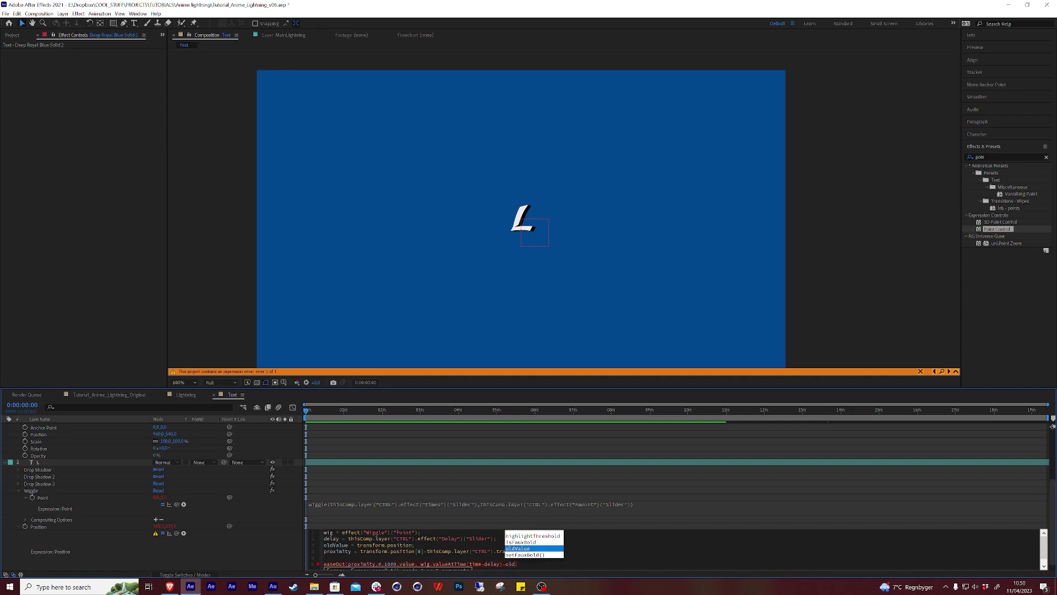
{"action": "key", "text": "Return"}
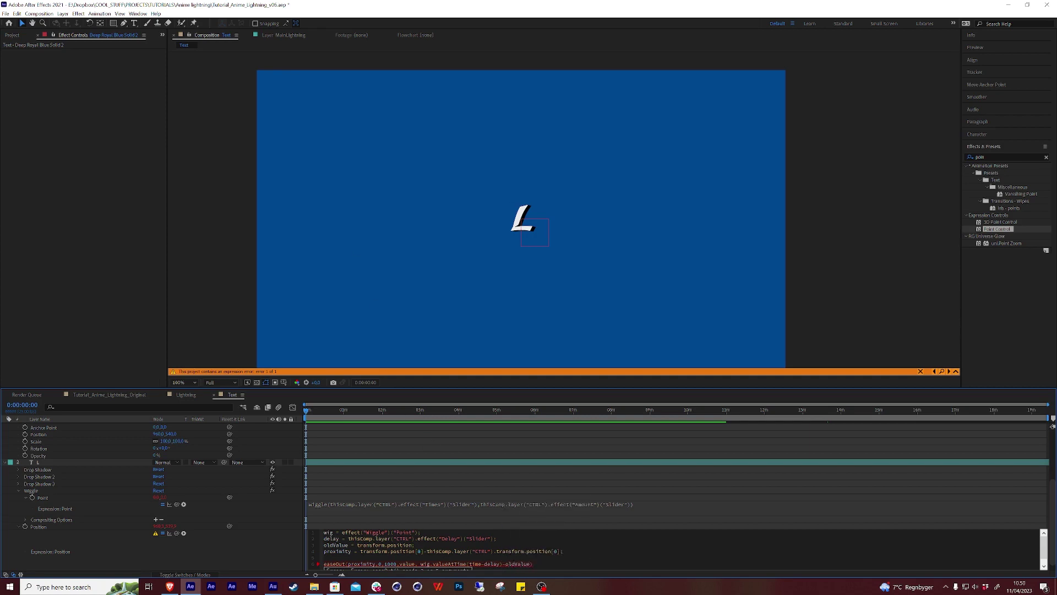
{"action": "left_click", "coordinate": [279, 545]}
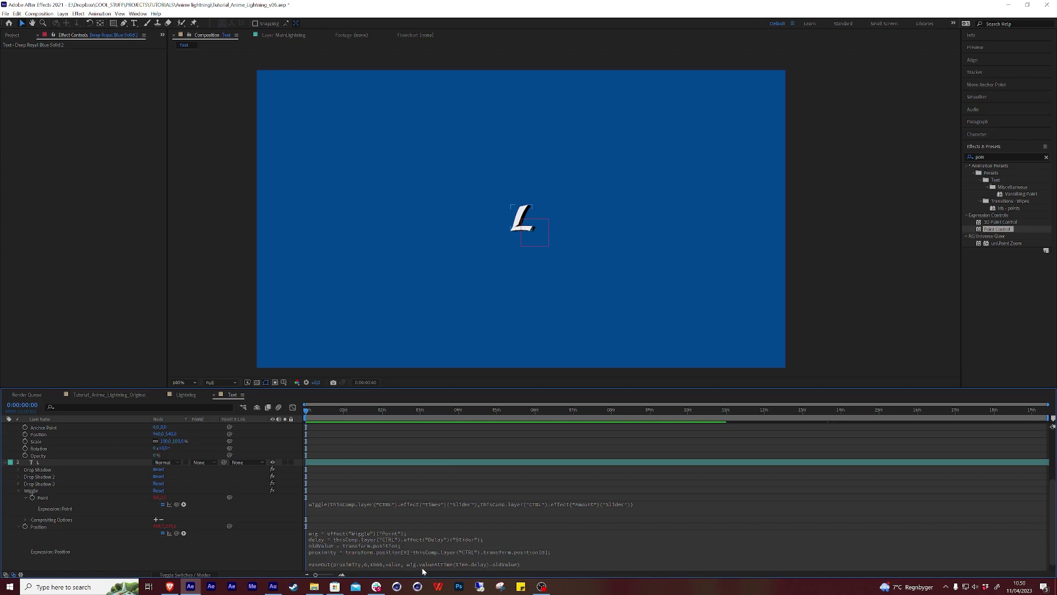
- Retype the minus sign before oldValue and commit the expression to clear the error
{"action": "left_click", "coordinate": [421, 567]}
{"action": "left_click", "coordinate": [433, 564]}
{"action": "double_click", "coordinate": [334, 563]}
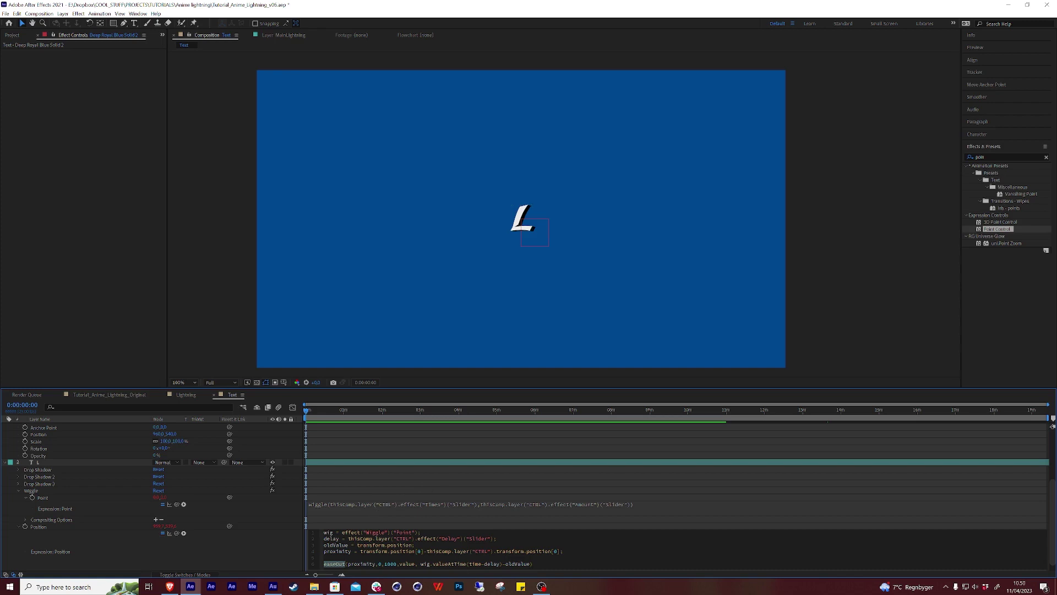
{"action": "double_click", "coordinate": [361, 564]}
{"action": "double_click", "coordinate": [363, 564]}
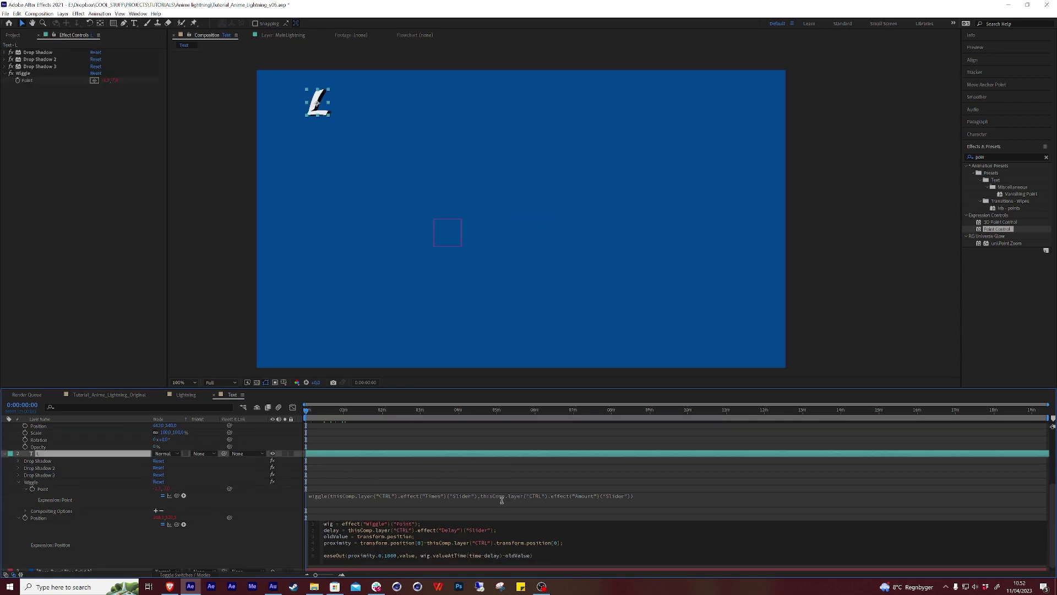
{"action": "key", "text": "BackSpace"}
{"action": "type", "text": "-"}
{"action": "left_click", "coordinate": [277, 542]}
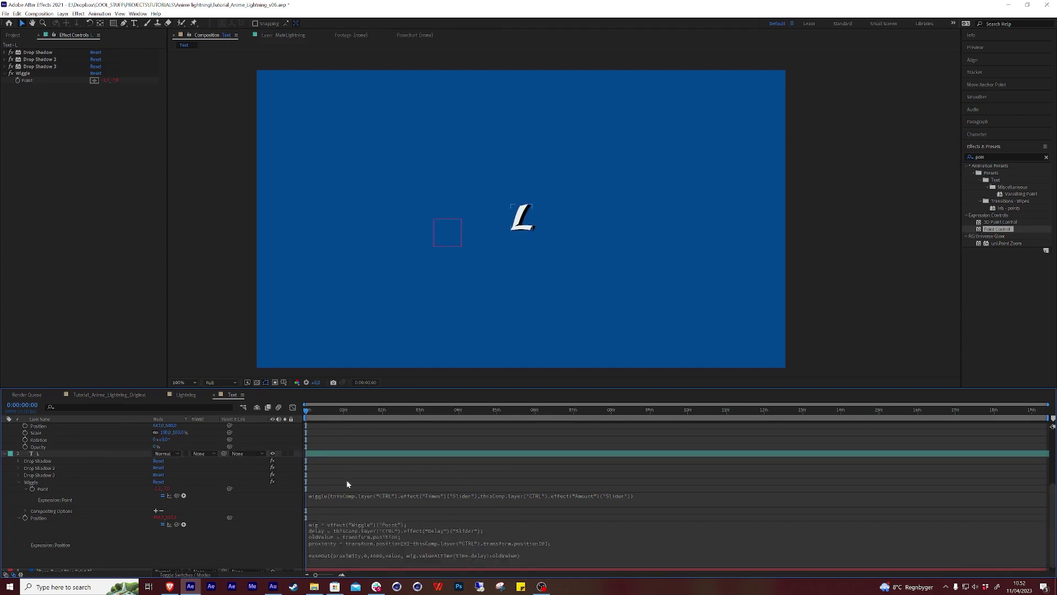
- Scrub the timeline and move the CTRL null to X 1021, 1223, then left of the letter
{"action": "left_click_drag", "start_coordinate": [325, 409], "coordinate": [321, 484]}
{"action": "left_click", "coordinate": [425, 543]}
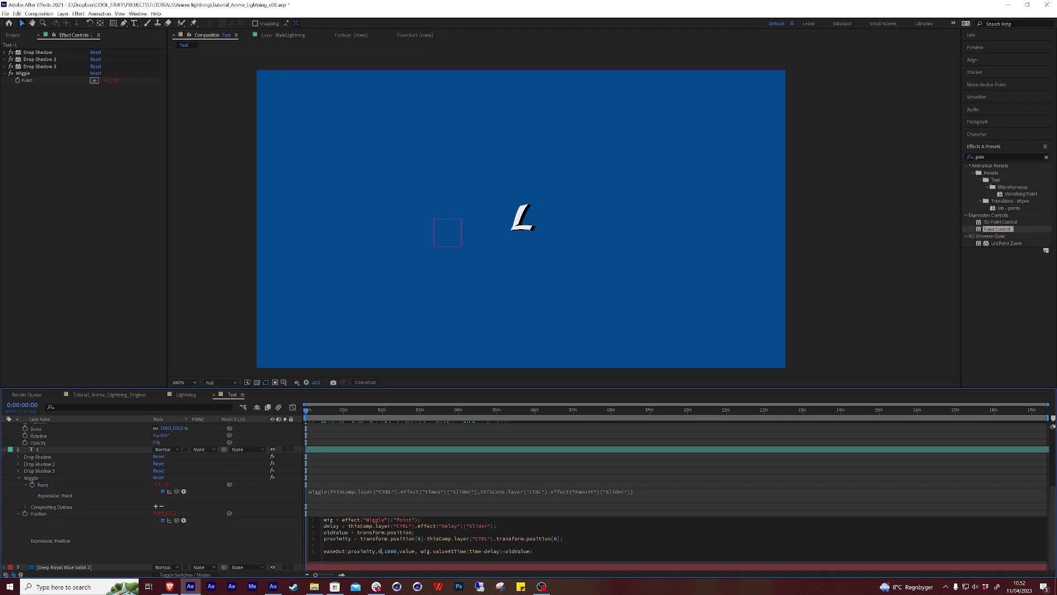
{"action": "left_click", "coordinate": [187, 495]}
{"action": "scroll", "coordinate": [182, 512], "scroll_direction": "up", "scroll_amount": 5}
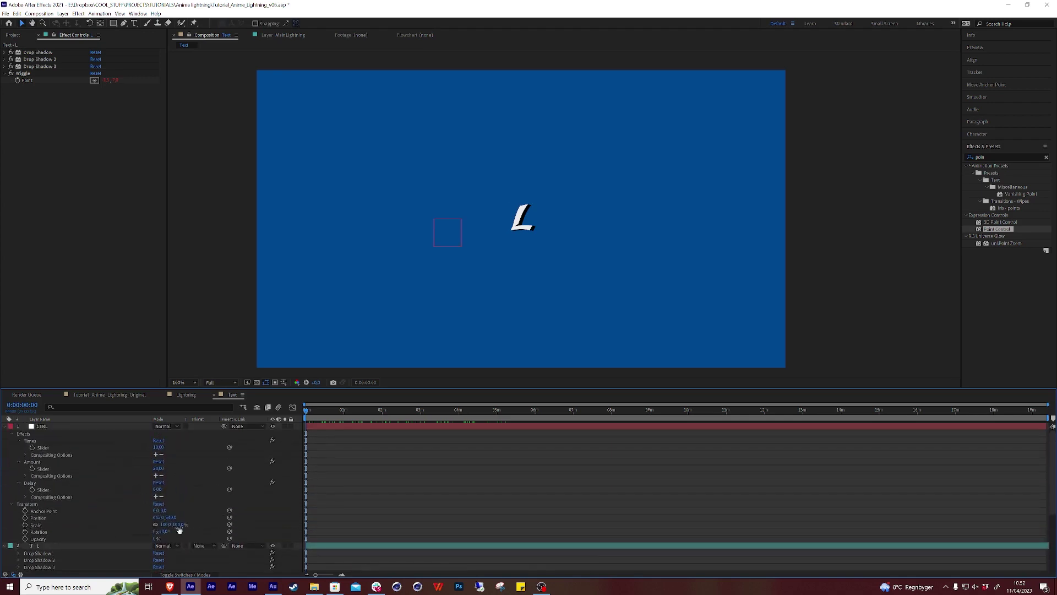
{"action": "left_click_drag", "start_coordinate": [159, 518], "coordinate": [375, 496]}
{"action": "mouse_move", "coordinate": [313, 410]}
{"action": "left_mouse_down"}
{"action": "mouse_move", "coordinate": [462, 421]}
{"action": "mouse_move", "coordinate": [297, 418]}
{"action": "left_mouse_up"}
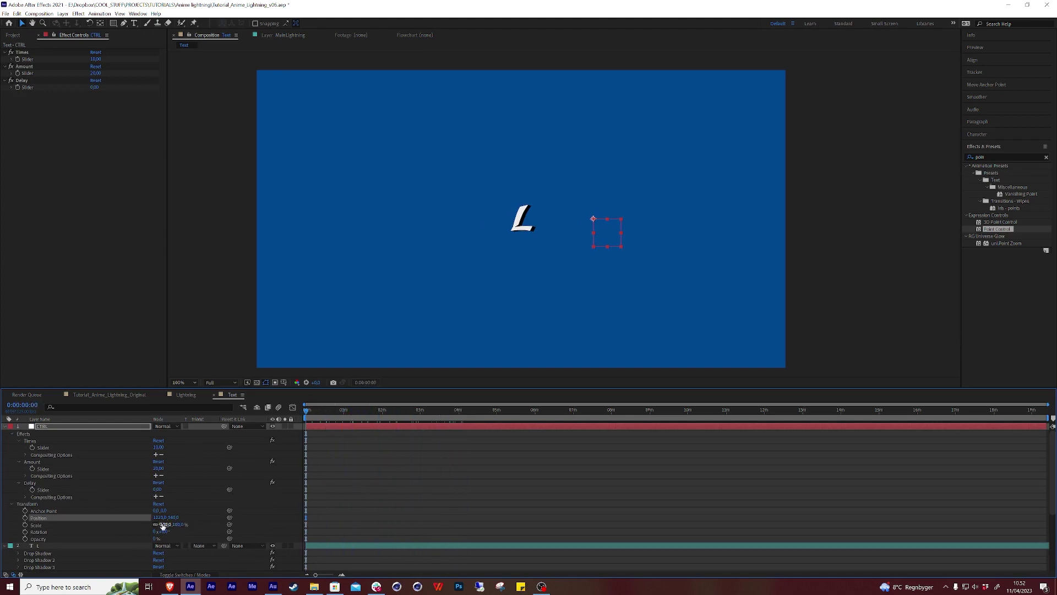
{"action": "left_click_drag", "start_coordinate": [158, 518], "coordinate": [74, 523]}
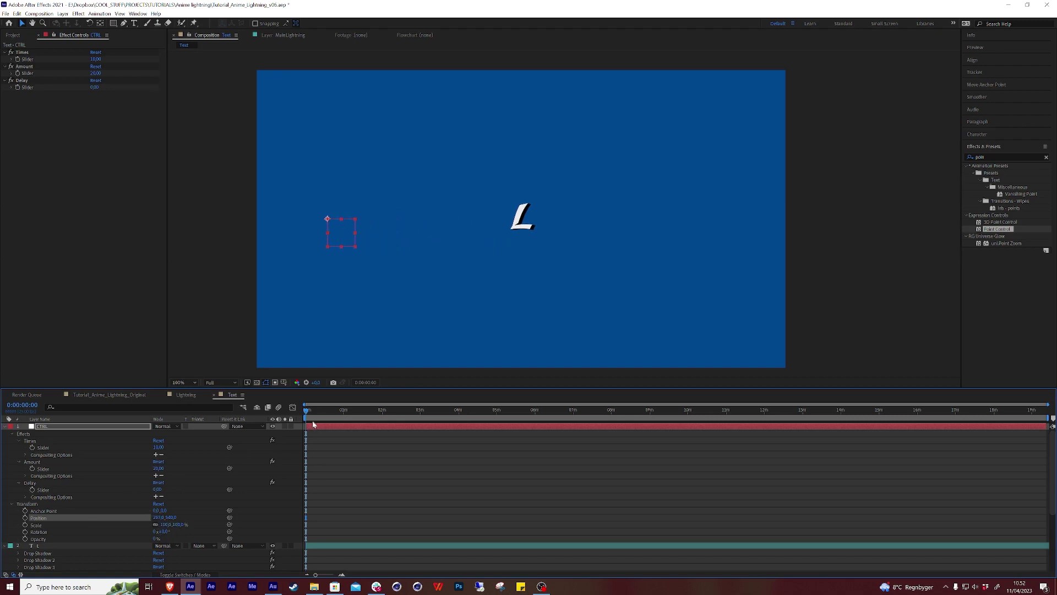
{"action": "left_click_drag", "start_coordinate": [334, 417], "coordinate": [501, 416]}
{"action": "scroll", "coordinate": [426, 445], "scroll_direction": "down", "scroll_amount": 3}
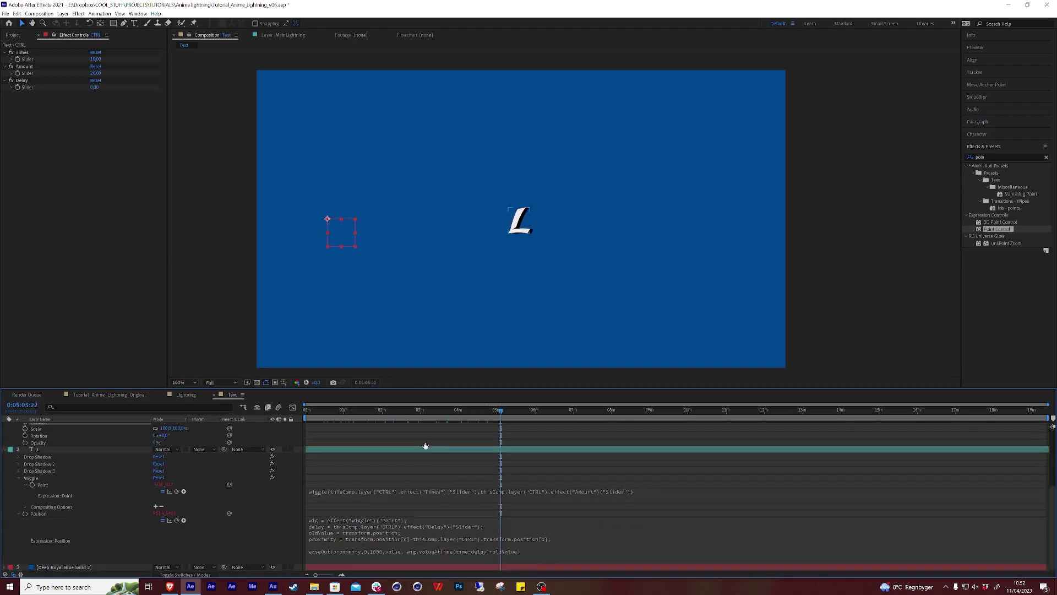
- Review the easeOut expression's proximity, 0, 1000, value and delayed-wiggle arguments
{"action": "left_click", "coordinate": [395, 548]}
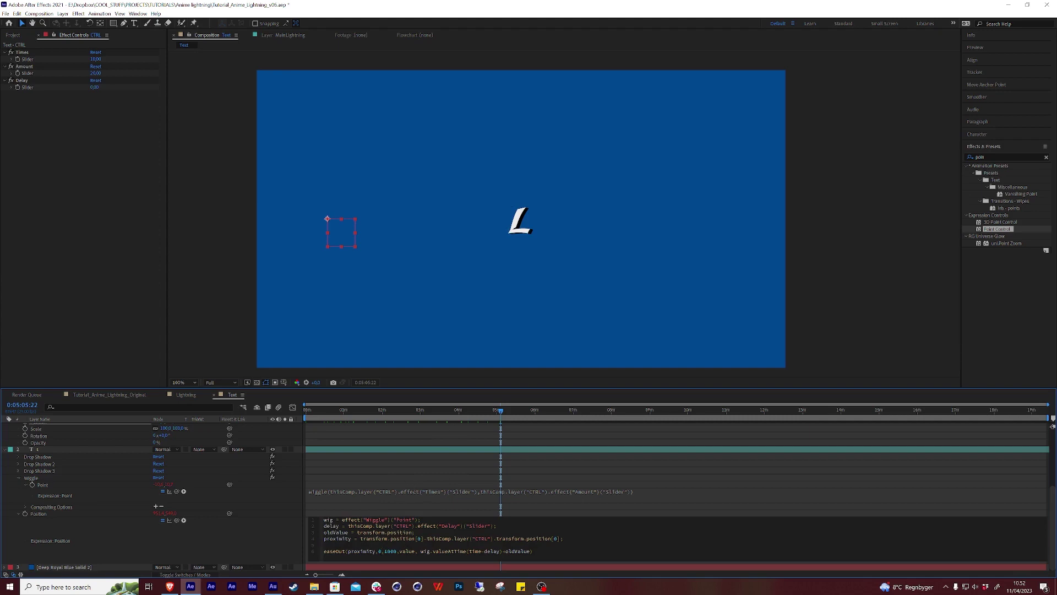
{"action": "double_click", "coordinate": [390, 552]}
{"action": "left_click_drag", "start_coordinate": [427, 551], "coordinate": [523, 551]}
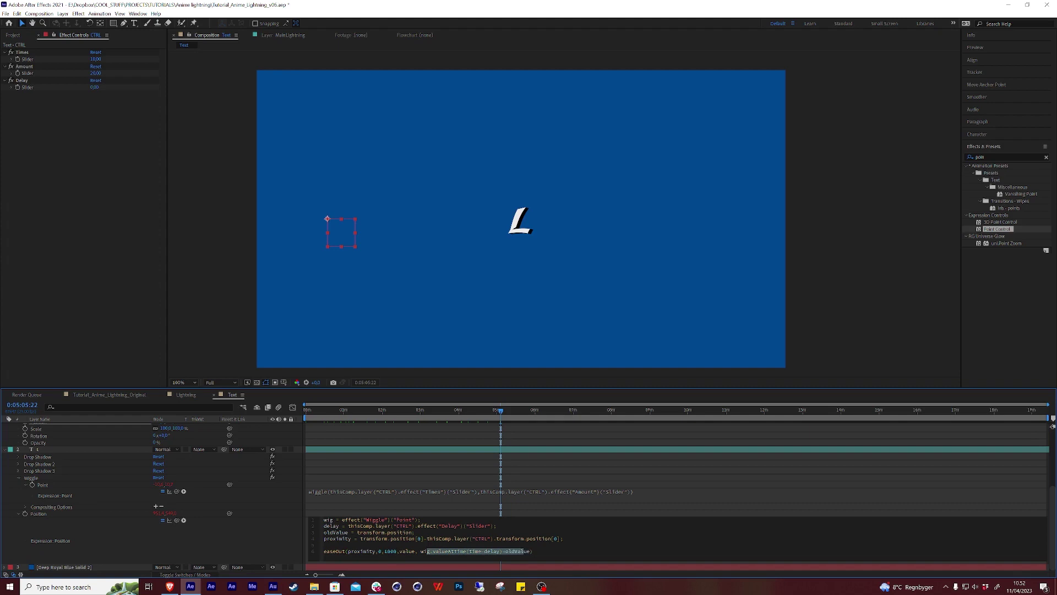
{"action": "double_click", "coordinate": [408, 551]}
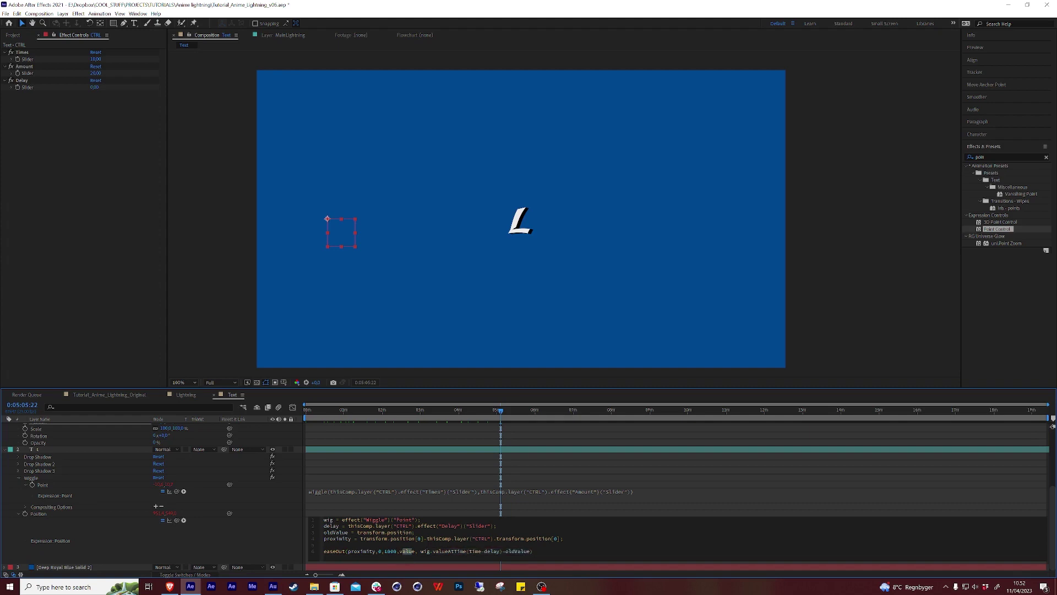
{"action": "left_click", "coordinate": [377, 551]}
{"action": "double_click", "coordinate": [380, 552]}
{"action": "double_click", "coordinate": [406, 551]}
{"action": "double_click", "coordinate": [390, 551]}
{"action": "left_click_drag", "start_coordinate": [423, 551], "coordinate": [493, 563]}
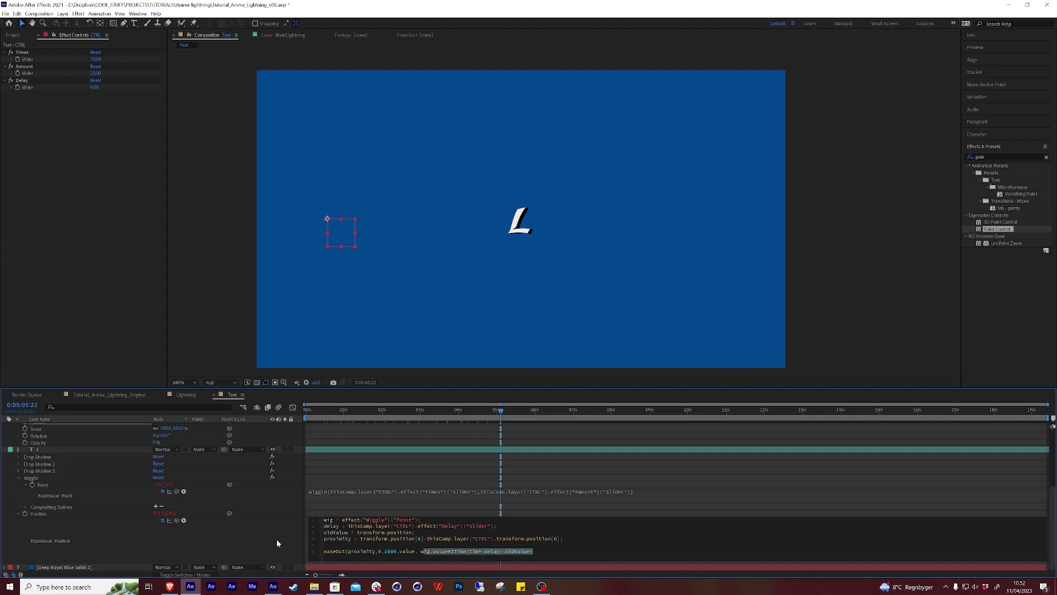
- Move the CTRL null right to X 583 at 0:00:02:01, adding a Position keyframe
{"action": "left_click", "coordinate": [114, 444]}
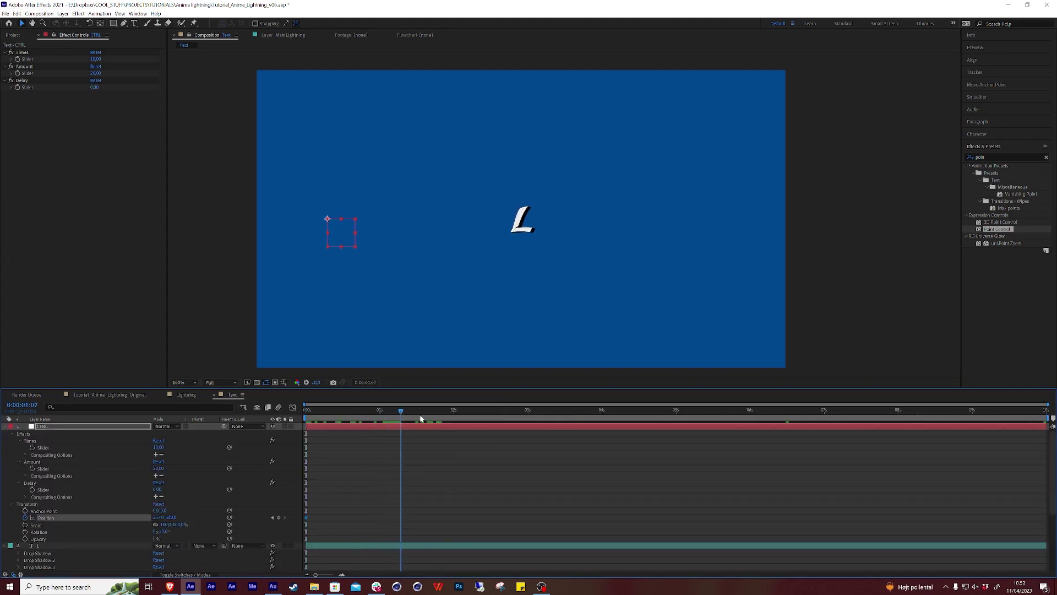
{"action": "left_click_drag", "start_coordinate": [157, 518], "coordinate": [275, 474]}
{"action": "scroll", "coordinate": [72, 502], "scroll_direction": "down", "scroll_amount": 2}
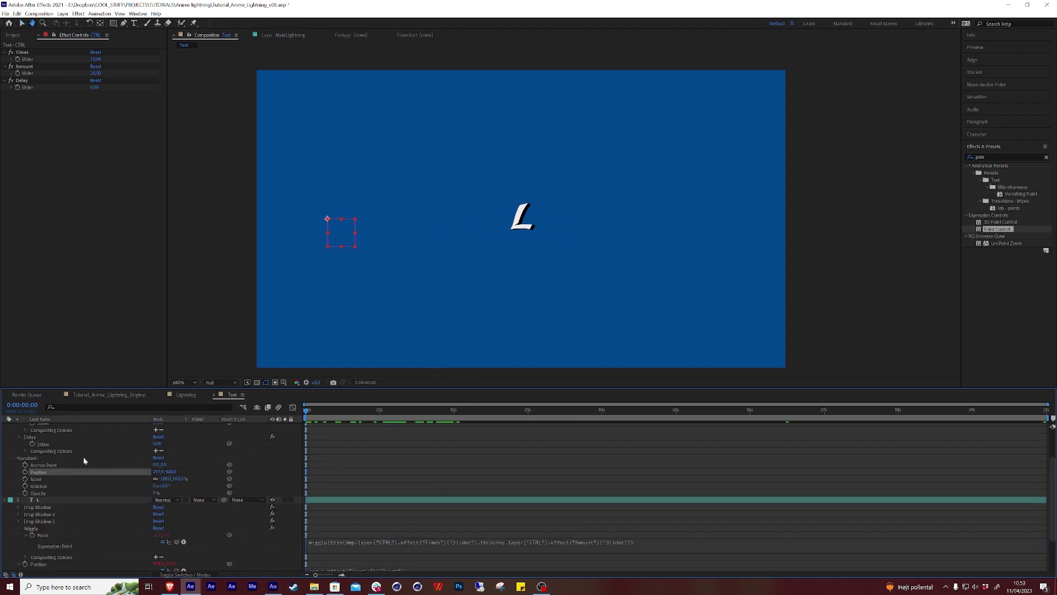
- Apply Tint to the L layer with Map Black To set to white
{"action": "left_click", "coordinate": [58, 499]}
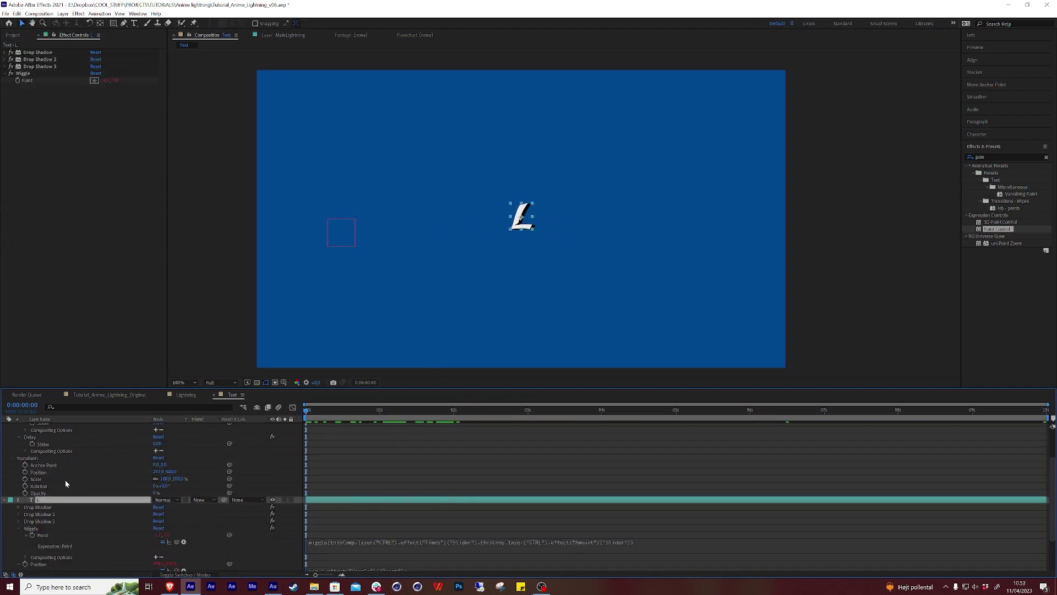
{"action": "key", "text": "ctrl+space"}
{"action": "type", "text": "tint"}
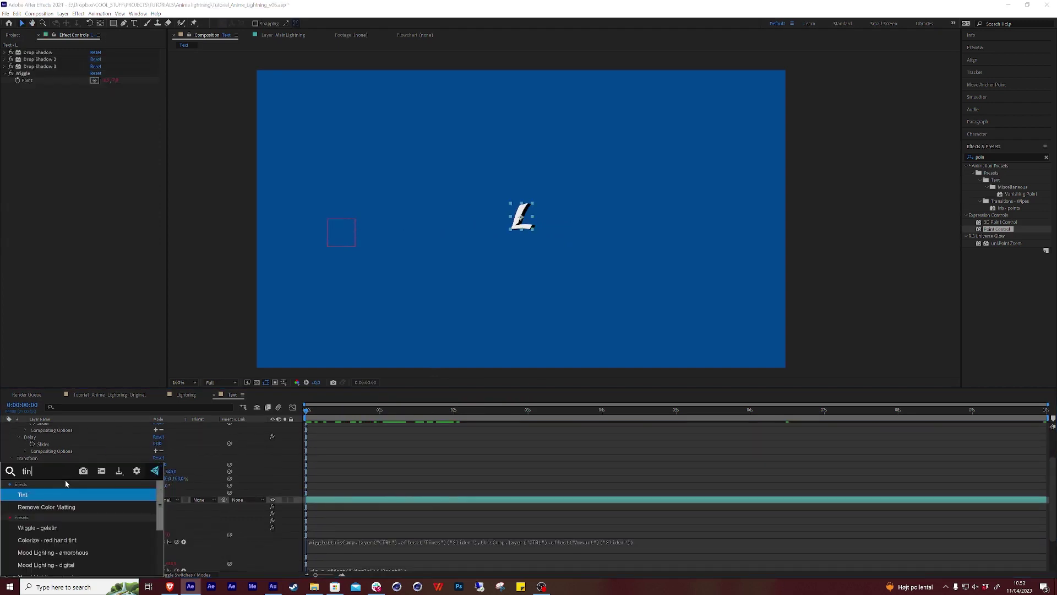
{"action": "key", "text": "Return"}
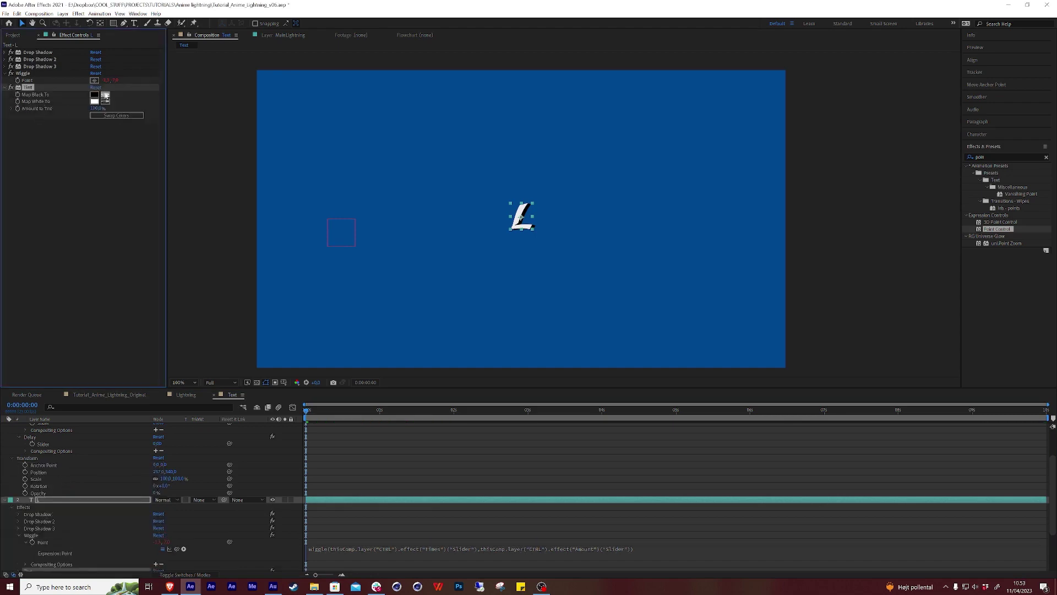
{"action": "left_click", "coordinate": [105, 94]}
{"action": "left_click", "coordinate": [94, 101]}
{"action": "left_click", "coordinate": [74, 453]}
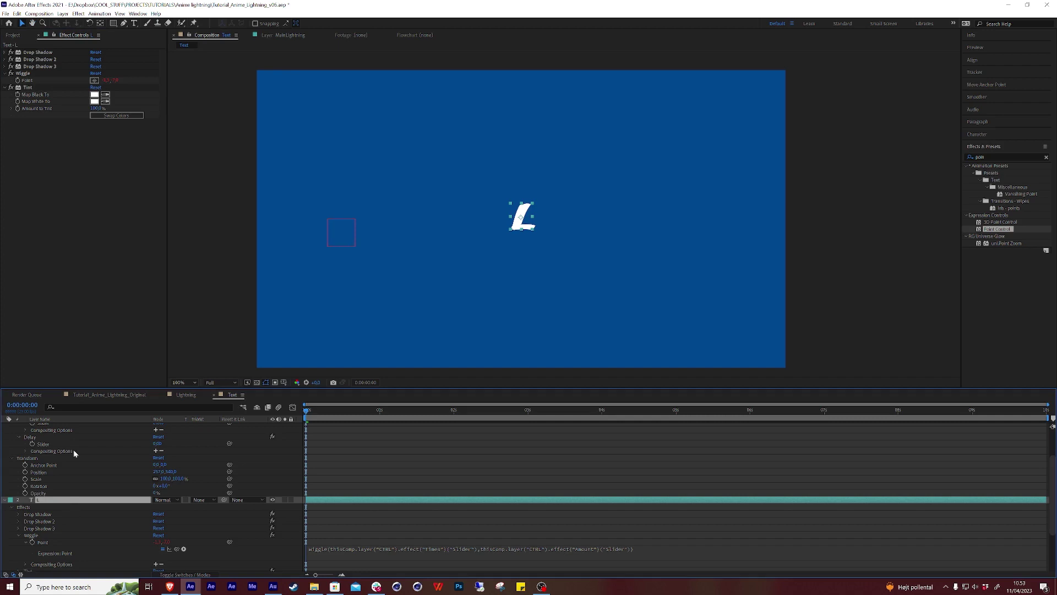
- Add a Glow effect with light cyan Color A and bright blue Color B
{"action": "key", "text": "ctrl+space"}
{"action": "type", "text": "glow"}
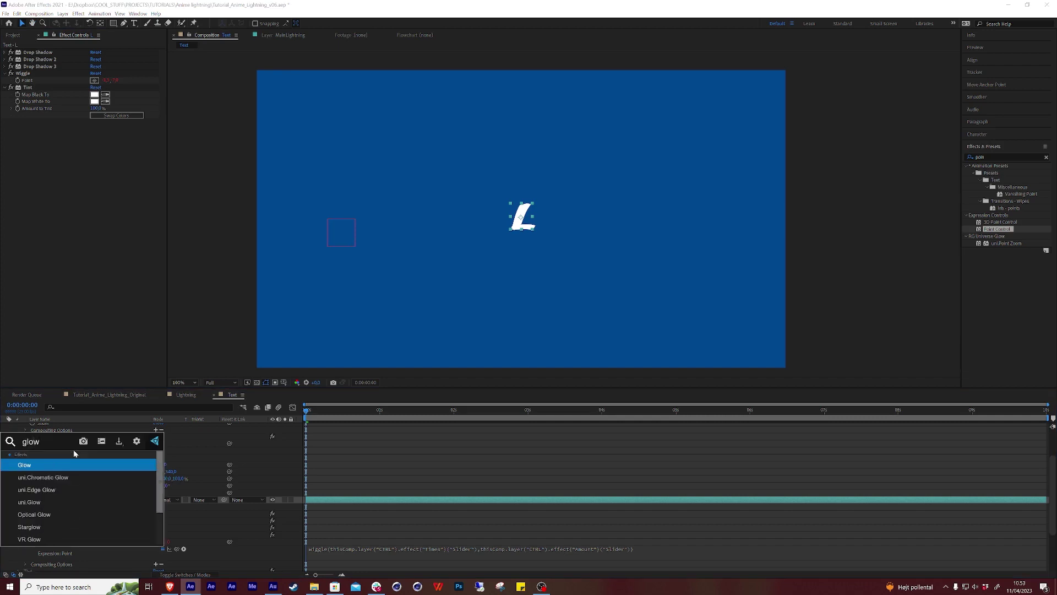
{"action": "key", "text": "Return"}
{"action": "left_click", "coordinate": [94, 223]}
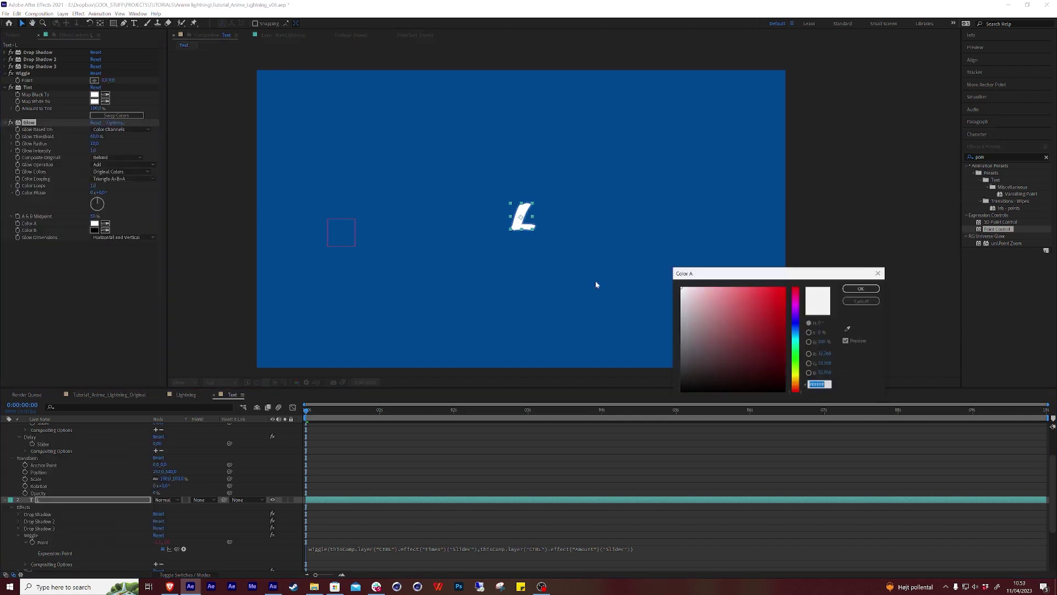
{"action": "left_click_drag", "start_coordinate": [736, 374], "coordinate": [787, 336]}
{"action": "left_click", "coordinate": [795, 337]}
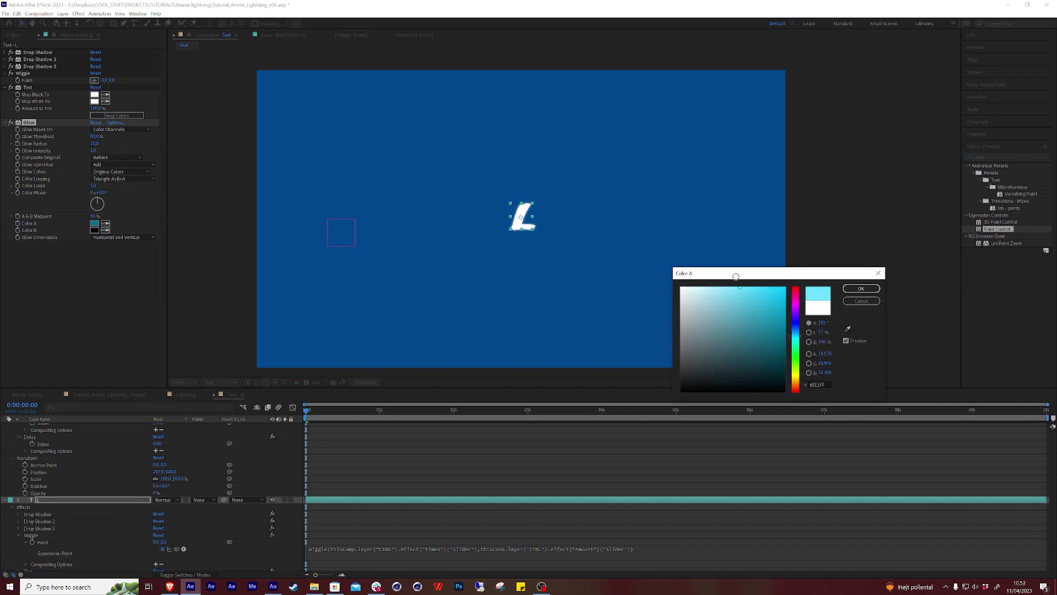
{"action": "left_click", "coordinate": [861, 288]}
{"action": "left_click", "coordinate": [94, 230]}
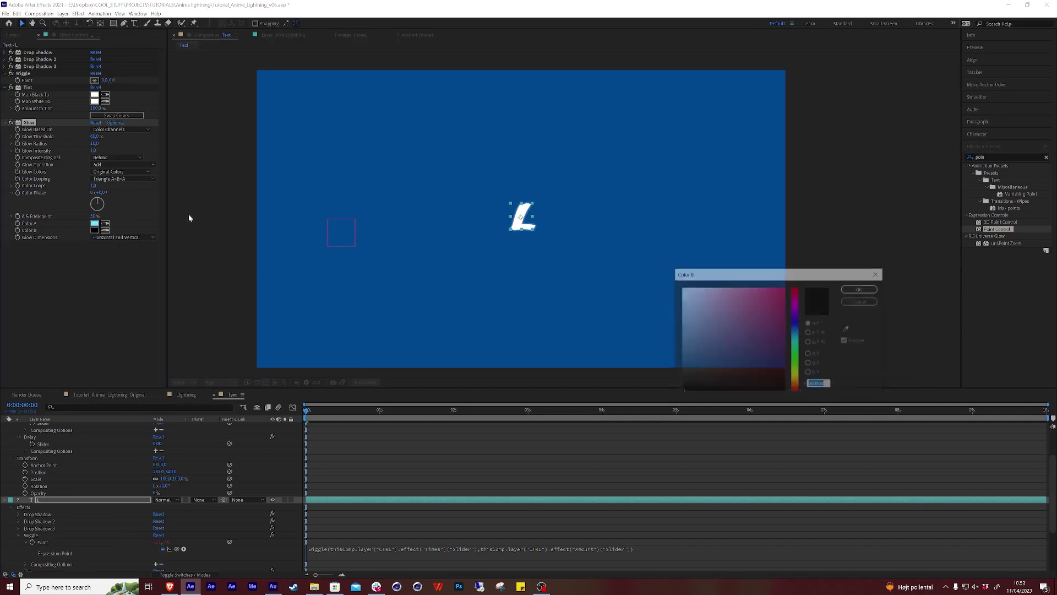
{"action": "left_click", "coordinate": [794, 330]}
{"action": "left_click", "coordinate": [779, 292]}
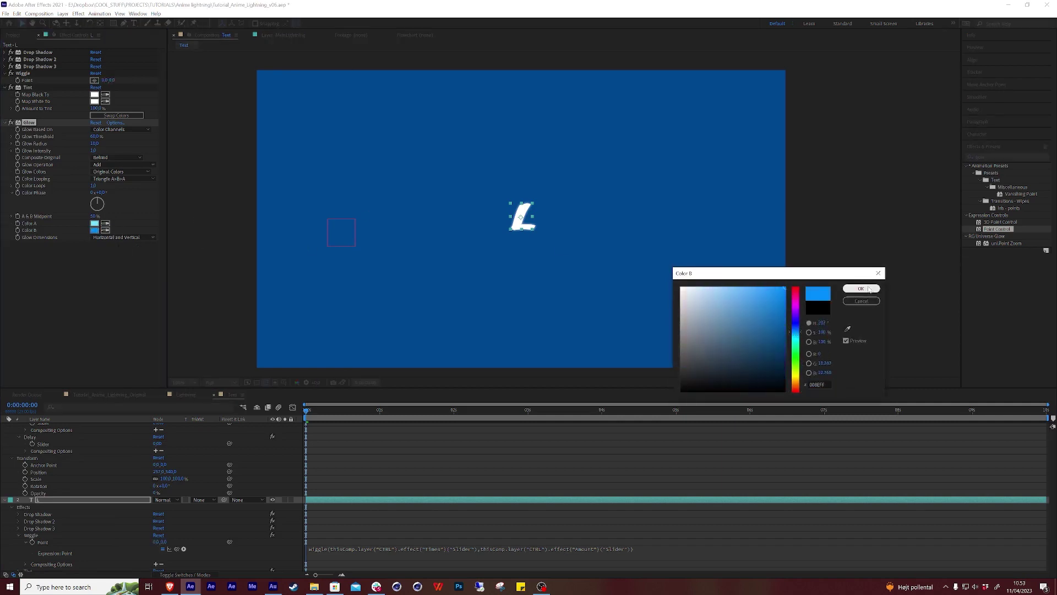
{"action": "left_click", "coordinate": [861, 288]}
- Set Glow Colors to A & B Colors, Threshold 10% and Radius 35, then preview
{"action": "left_click", "coordinate": [118, 171]}
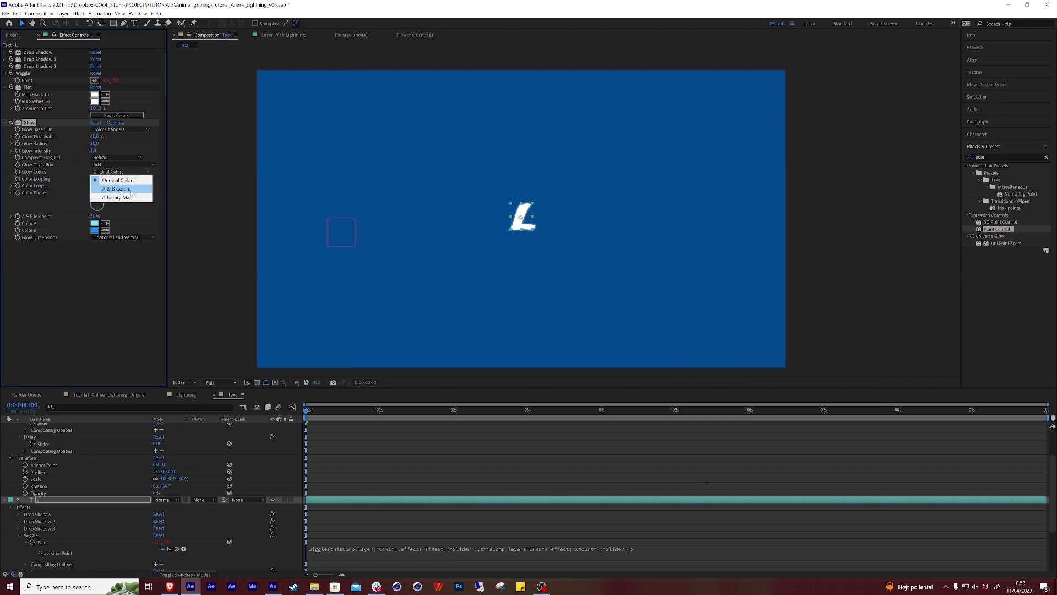
{"action": "left_click", "coordinate": [118, 185]}
{"action": "left_click", "coordinate": [95, 136]}
{"action": "type", "text": "10"}
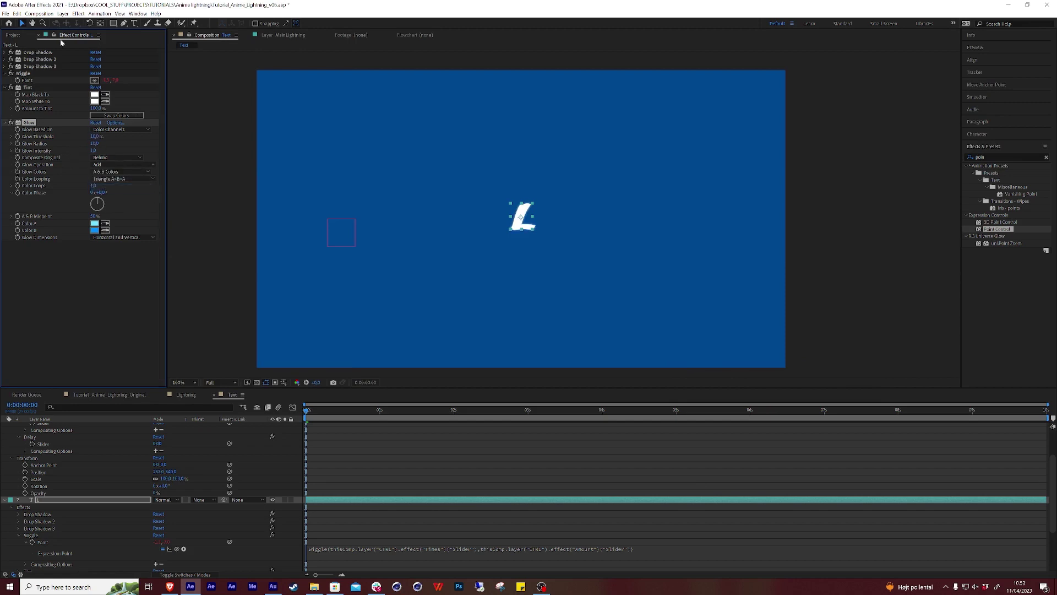
{"action": "key", "text": "Tab"}
{"action": "type", "text": "35"}
{"action": "key", "text": "Return"}
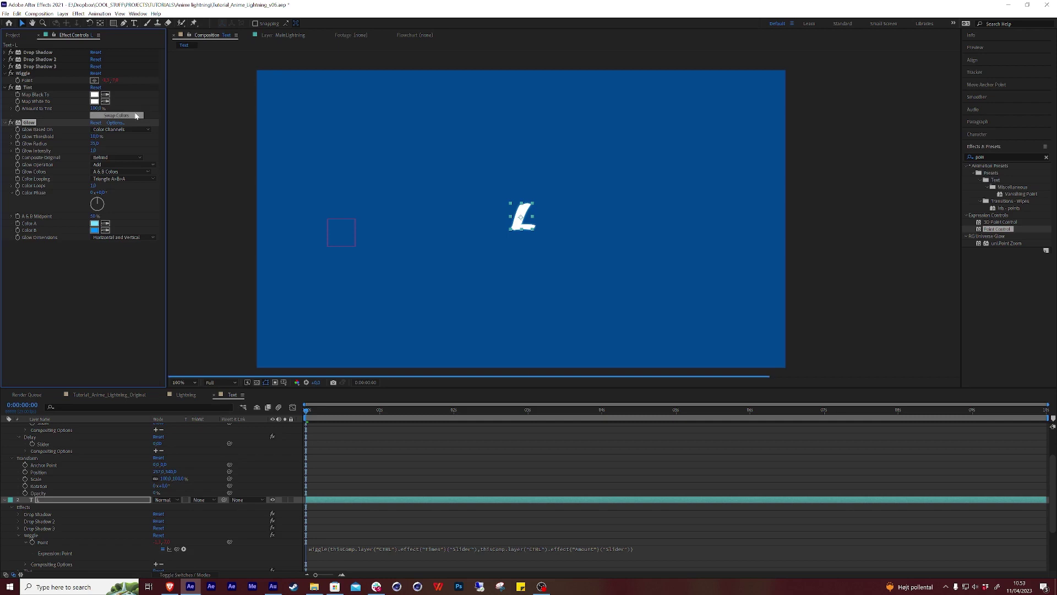
{"action": "left_click_drag", "start_coordinate": [319, 414], "coordinate": [211, 419]}
- Add an Amount to Tint expression storing the Wiggle Point in a wig variable
{"action": "left_click", "coordinate": [268, 480]}
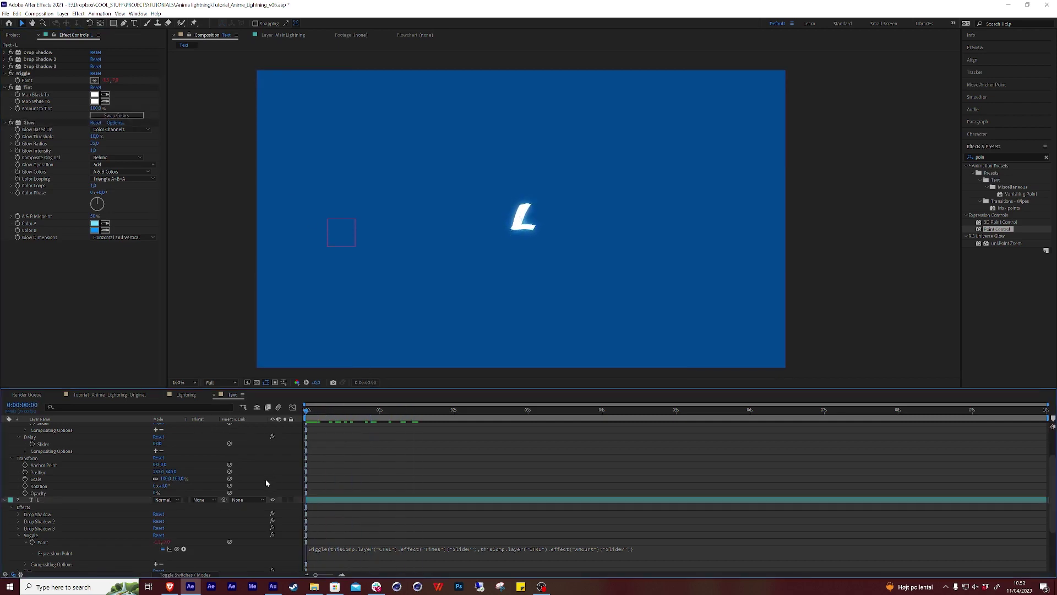
{"action": "left_click", "coordinate": [58, 501]}
{"action": "scroll", "coordinate": [33, 505], "scroll_direction": "down", "scroll_amount": 3}
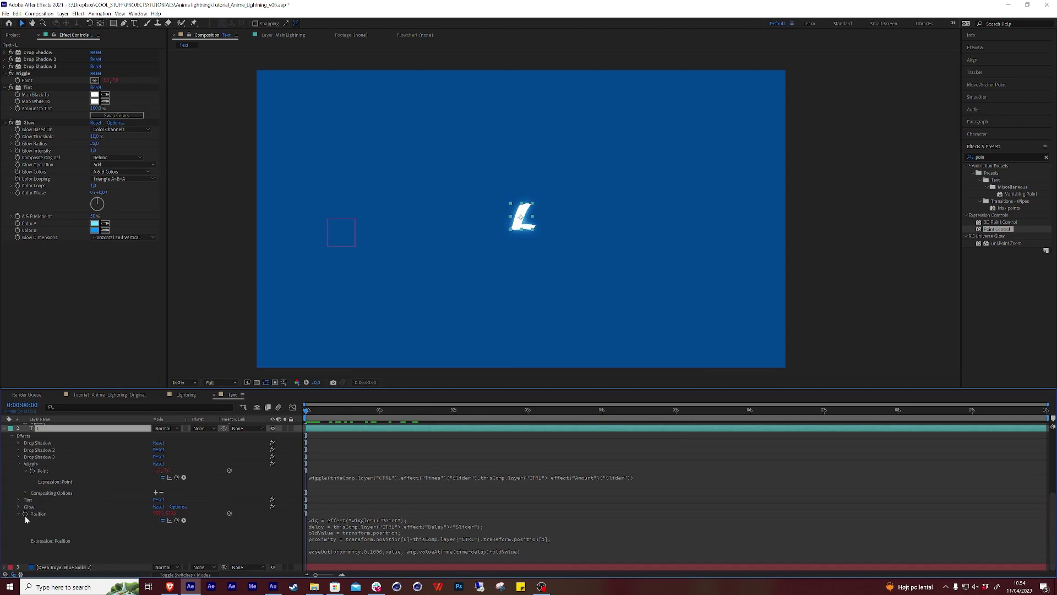
{"action": "left_click", "coordinate": [19, 506]}
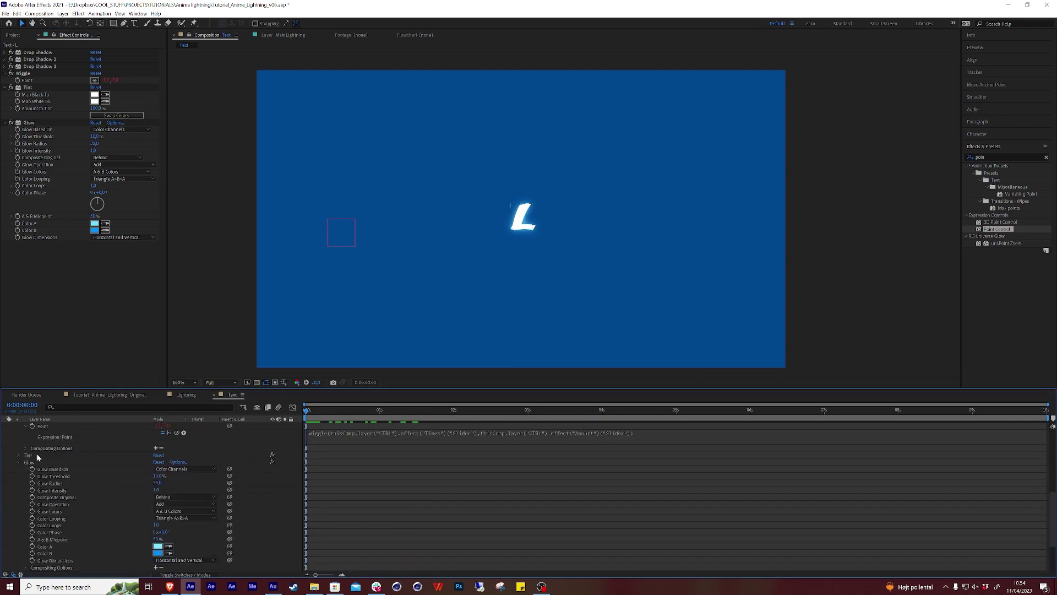
{"action": "left_click", "coordinate": [18, 455]}
{"action": "scroll", "coordinate": [87, 471], "scroll_direction": "down", "scroll_amount": 1}
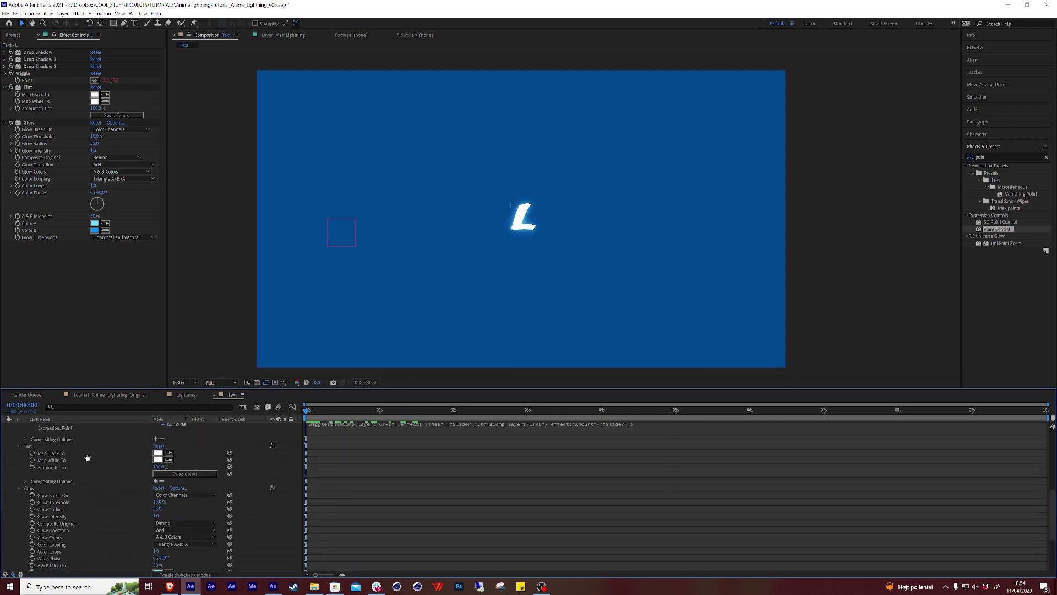
{"action": "left_click", "coordinate": [31, 466], "text": "alt"}
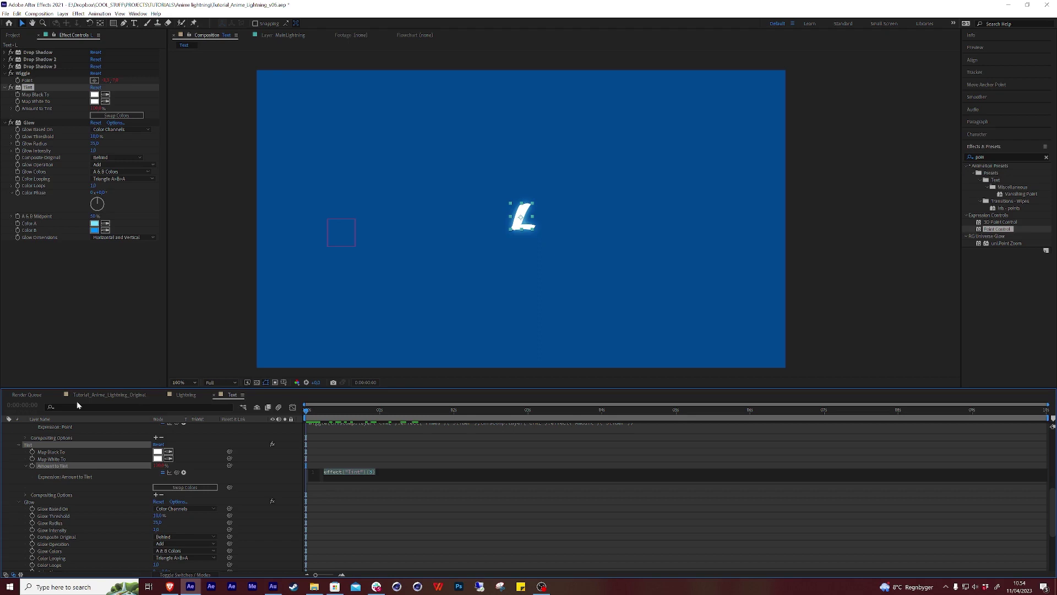
{"action": "type", "text": "wig = ;"}
{"action": "left_click_drag", "start_coordinate": [176, 472], "coordinate": [66, 501]}
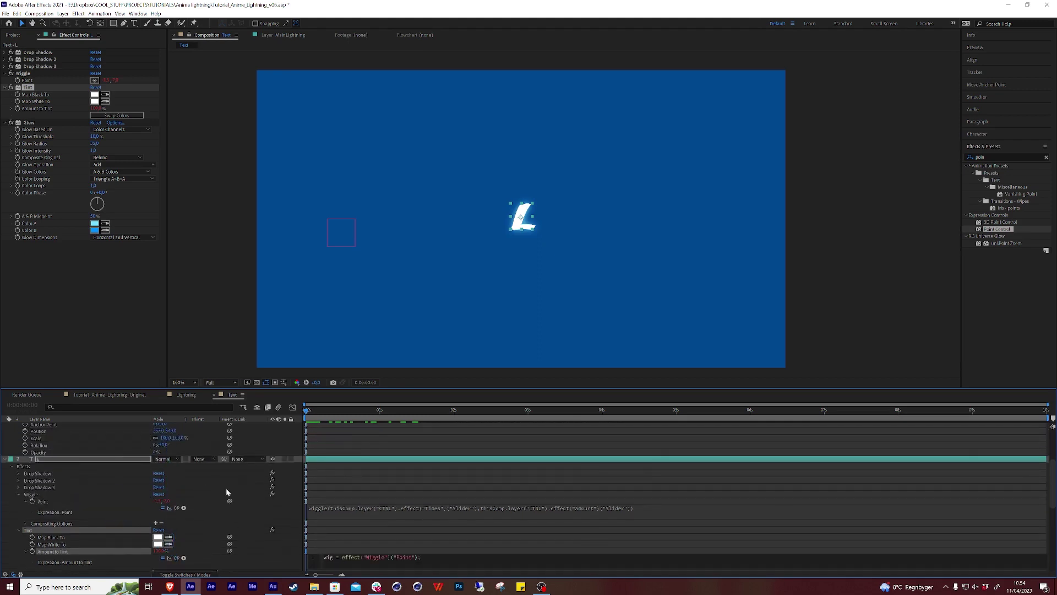
{"action": "left_click", "coordinate": [278, 533]}
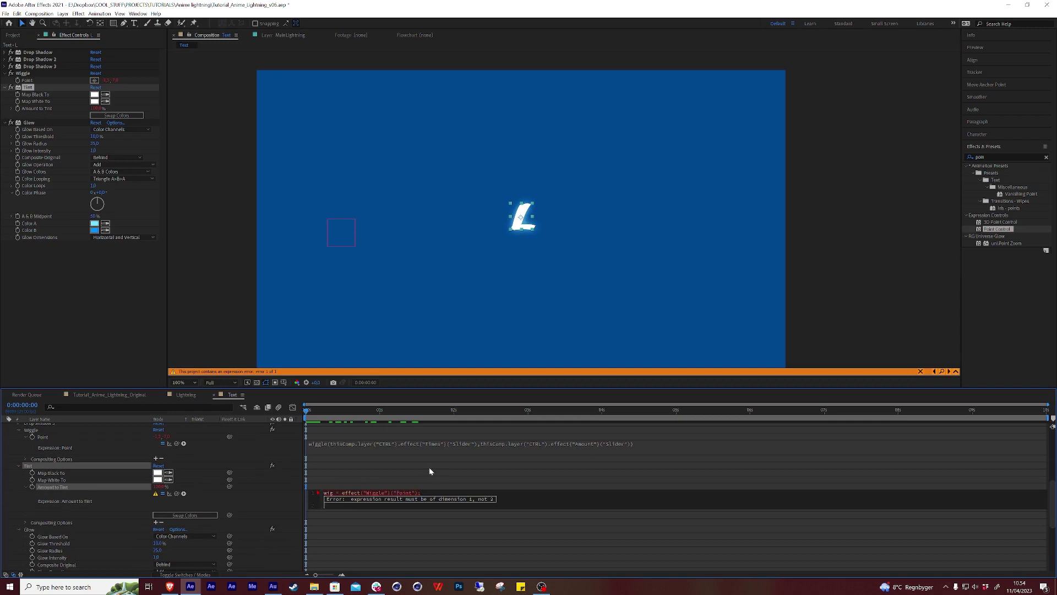
- Write the condition if(wig > 5){100}else into the Tint expression
{"action": "type", "text": "if"}
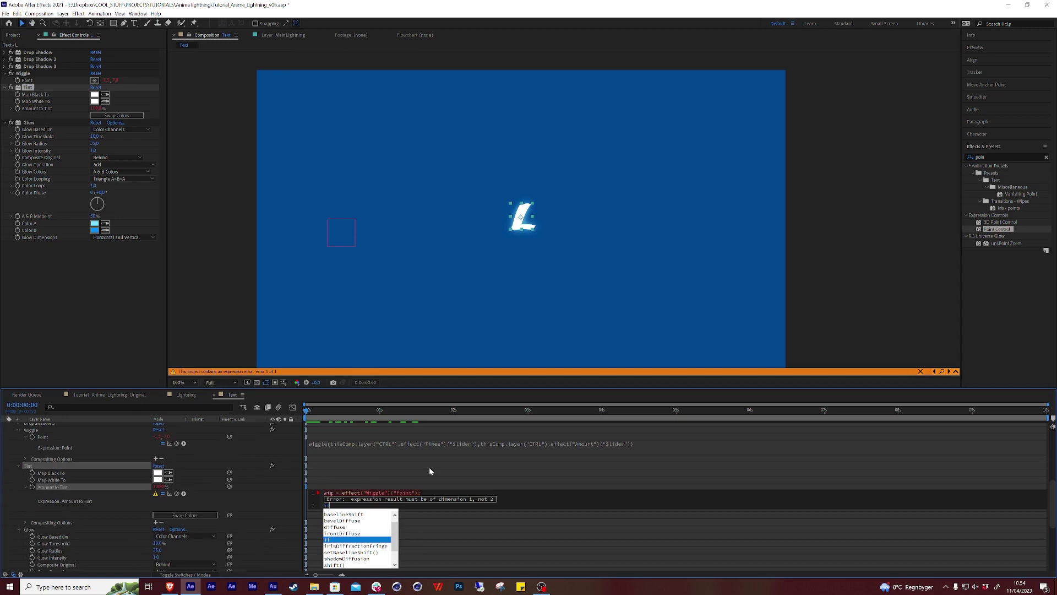
{"action": "type", "text": "("}
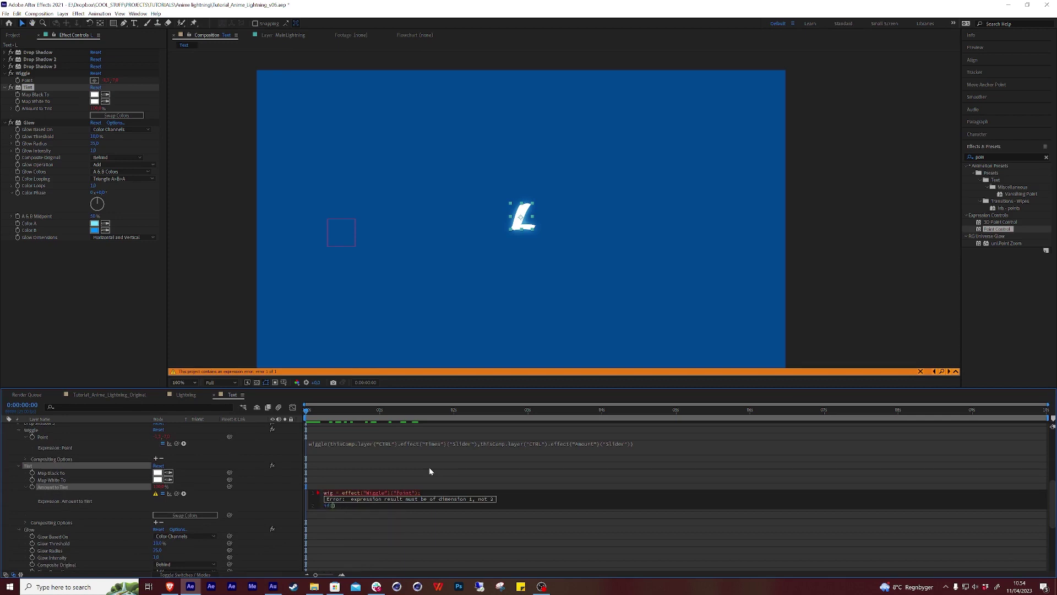
{"action": "type", "text": "wig"}
{"action": "type", "text": "< 5"}
{"action": "type", "text": "{}"}
{"action": "type", "text": "0"}
{"action": "key", "text": "shift+Left"}
{"action": "type", "text": "100}else"}
{"action": "key", "text": "BackSpace"}
- Finish the else{0} branch and add [0] so wig reads the Wiggle Point's first value
{"action": "type", "text": "{0}"}
{"action": "left_click", "coordinate": [250, 500]}
{"action": "key", "text": "space"}
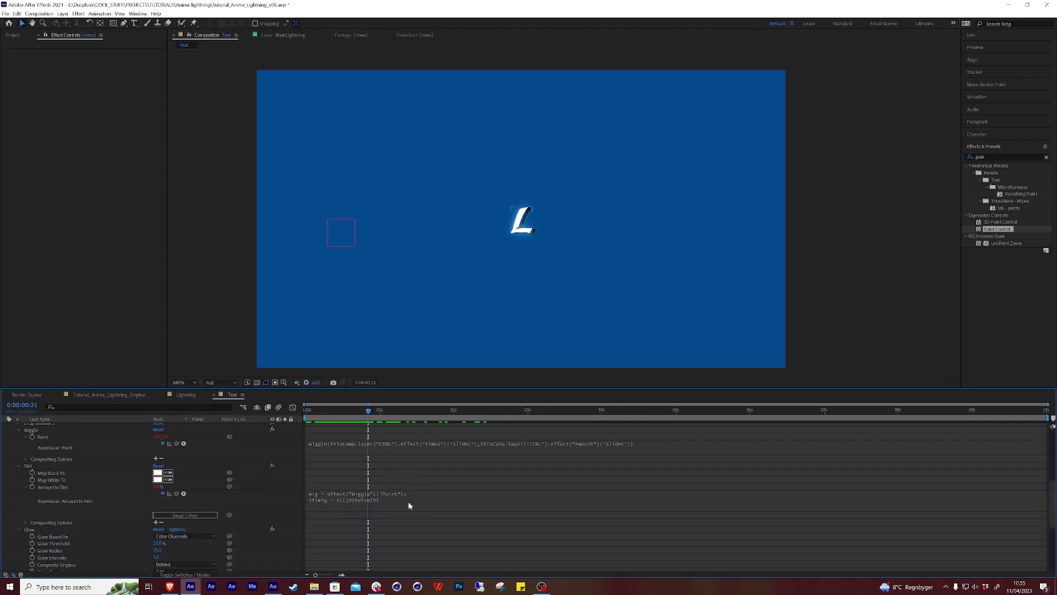
{"action": "left_click", "coordinate": [409, 505]}
{"action": "left_click", "coordinate": [419, 492]}
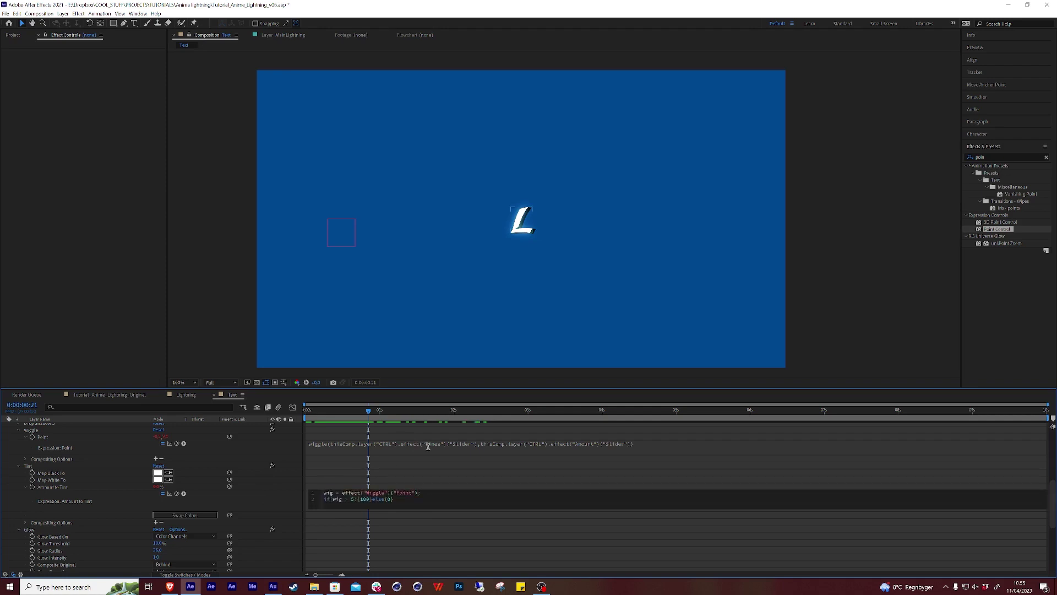
{"action": "type", "text": "[0"}
{"action": "left_click", "coordinate": [277, 498]}
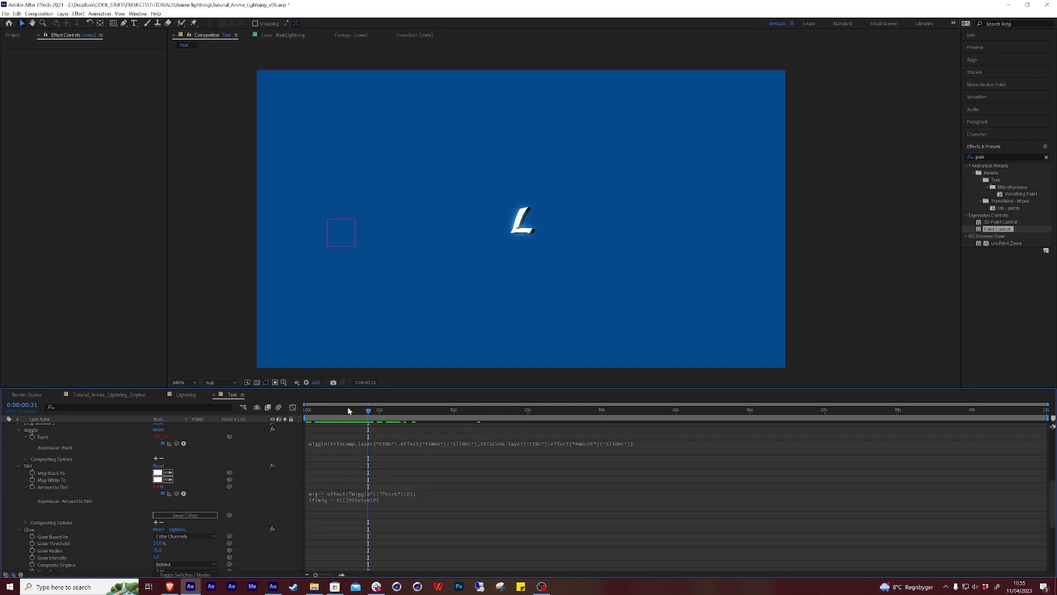
{"action": "mouse_move", "coordinate": [349, 410]}
{"action": "left_mouse_down"}
{"action": "mouse_move", "coordinate": [324, 411]}
{"action": "mouse_move", "coordinate": [351, 421]}
{"action": "mouse_move", "coordinate": [382, 413]}
{"action": "mouse_move", "coordinate": [307, 413]}
{"action": "mouse_move", "coordinate": [361, 412]}
{"action": "mouse_move", "coordinate": [332, 412]}
{"action": "left_mouse_up"}
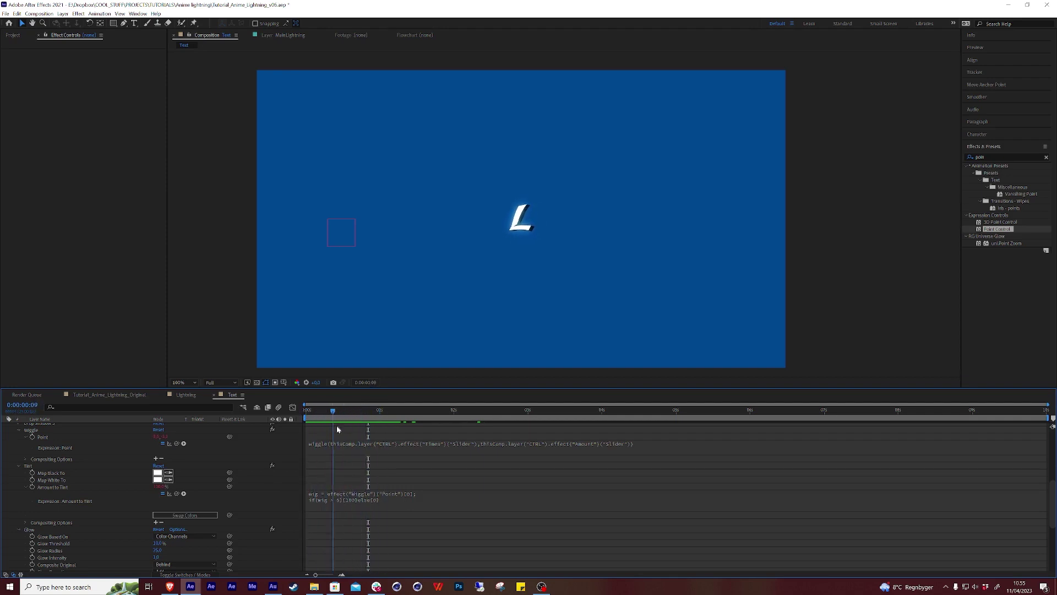
- Paste the Tint's wiggle-switching expression onto Glow Intensity
{"action": "left_click", "coordinate": [397, 503]}
{"action": "left_click", "coordinate": [273, 504]}
{"action": "scroll", "coordinate": [137, 489], "scroll_direction": "down", "scroll_amount": 3}
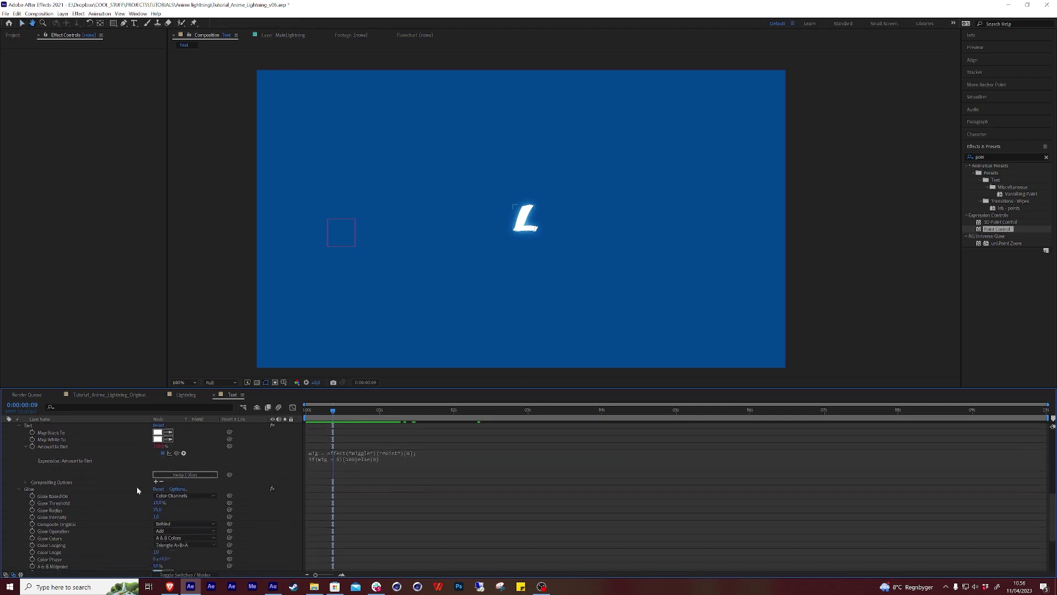
{"action": "scroll", "coordinate": [138, 489], "scroll_direction": "down", "scroll_amount": 2}
{"action": "left_click", "coordinate": [32, 474], "text": "alt"}
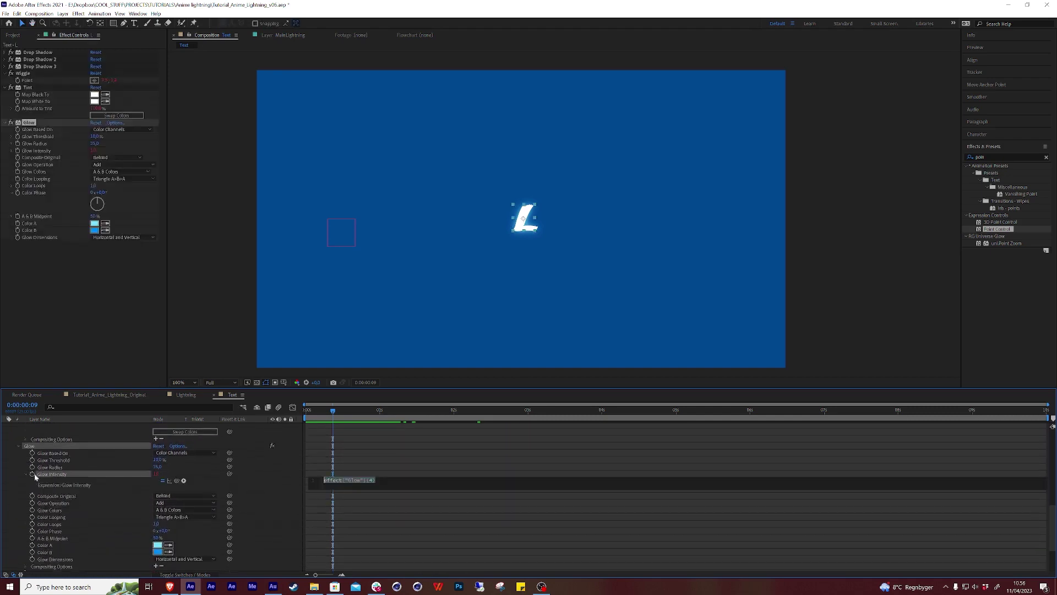
{"action": "type", "text": "wig = effect(\"Wiggle\")(\"Point\")[0]; if(wig > 5){100}else{0}"}
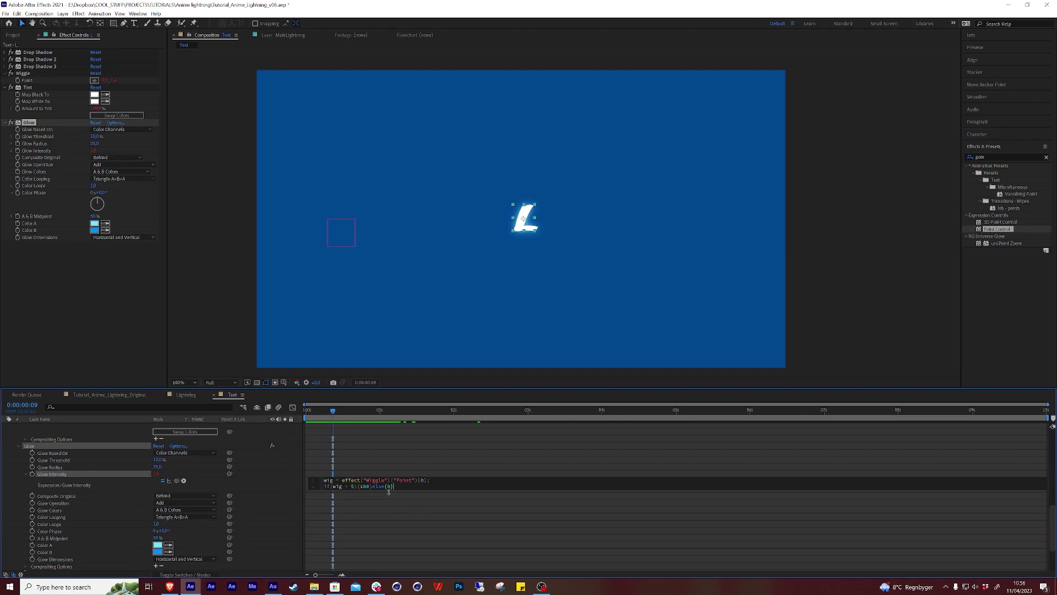
{"action": "double_click", "coordinate": [365, 486]}
{"action": "left_click", "coordinate": [267, 465]}
- Change the Glow Intensity expression's output from 100 to 2 and preview the glow
{"action": "scroll", "coordinate": [275, 522], "scroll_direction": "up", "scroll_amount": 3}
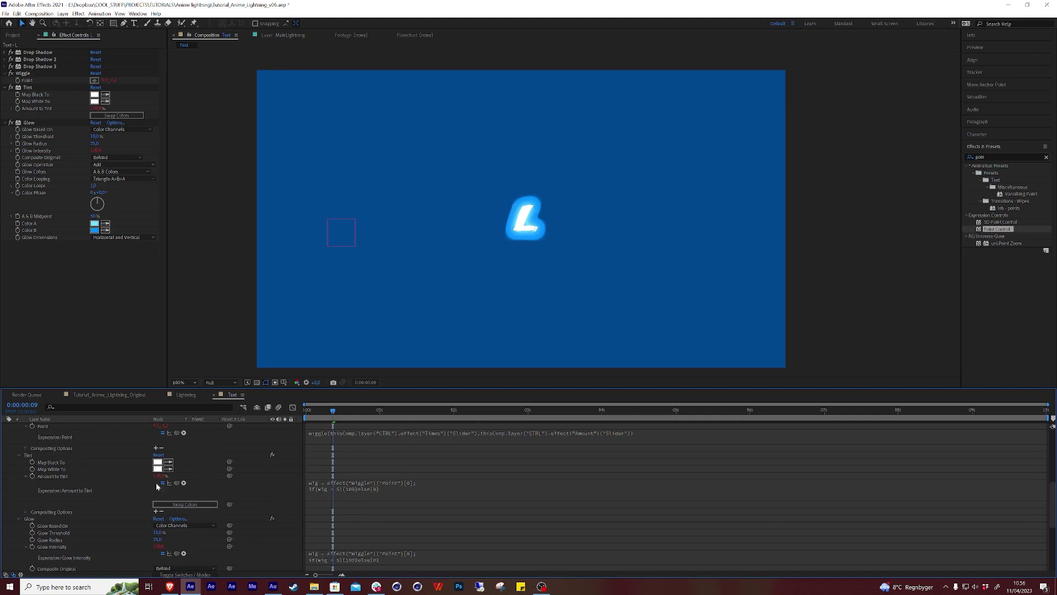
{"action": "scroll", "coordinate": [165, 495], "scroll_direction": "down", "scroll_amount": 3}
{"action": "left_click", "coordinate": [354, 491]}
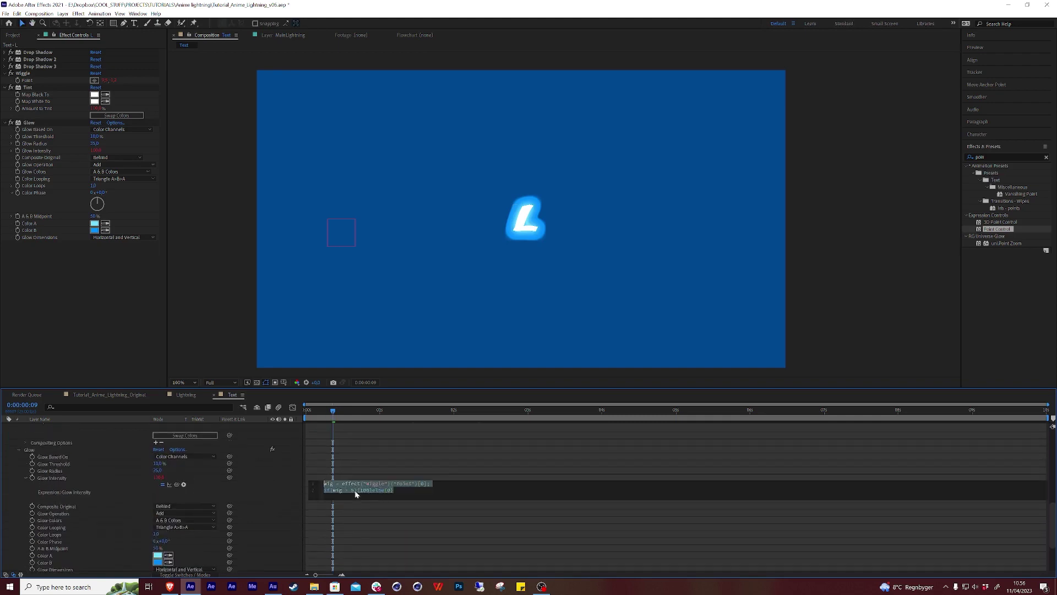
{"action": "left_click", "coordinate": [367, 490]}
{"action": "key", "text": "shift+Left"}
{"action": "key", "text": "shift+Left"}
{"action": "key", "text": "shift+Left"}
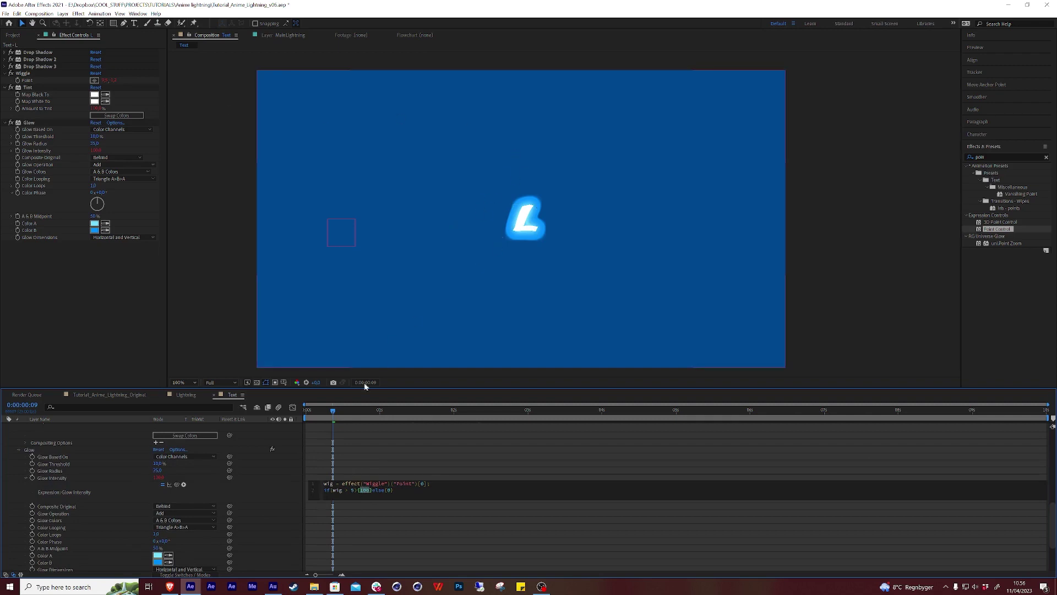
{"action": "type", "text": "2"}
{"action": "left_click", "coordinate": [386, 381]}
{"action": "left_click_drag", "start_coordinate": [332, 411], "coordinate": [377, 414]}
{"action": "scroll", "coordinate": [68, 441], "scroll_direction": "up", "scroll_amount": 5}
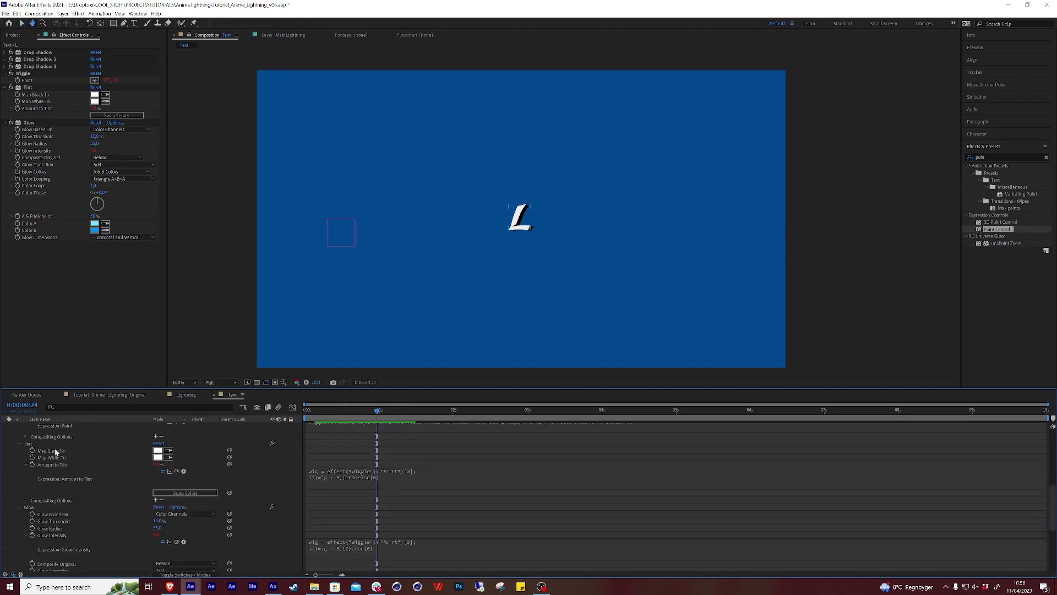
- Duplicate Glow into Glow 2 with a 100 radius and scrub to preview the flicker
{"action": "left_click", "coordinate": [29, 122]}
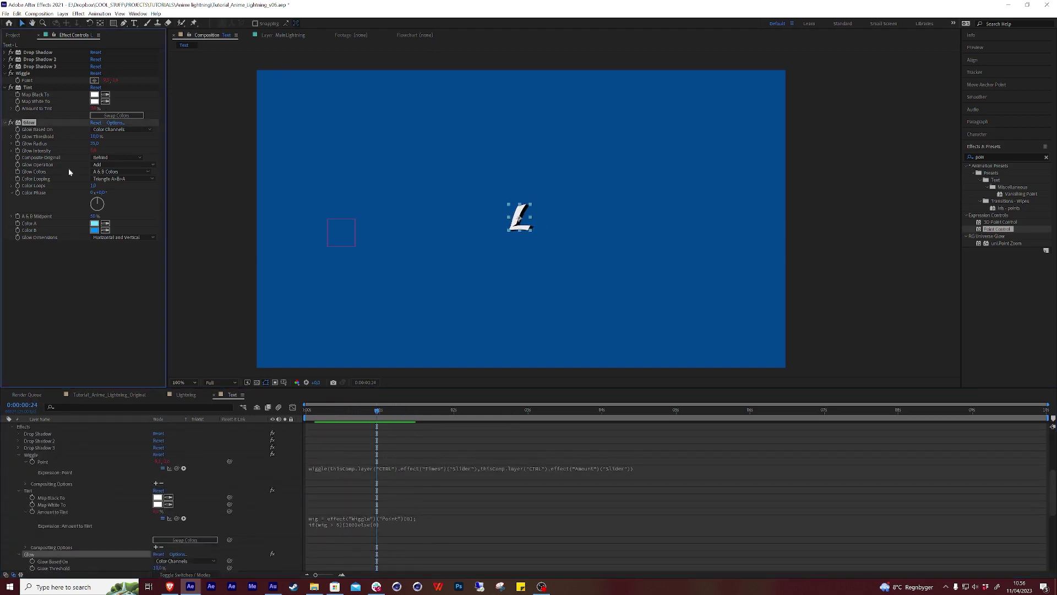
{"action": "key", "text": "ctrl+d"}
{"action": "left_click", "coordinate": [98, 265]}
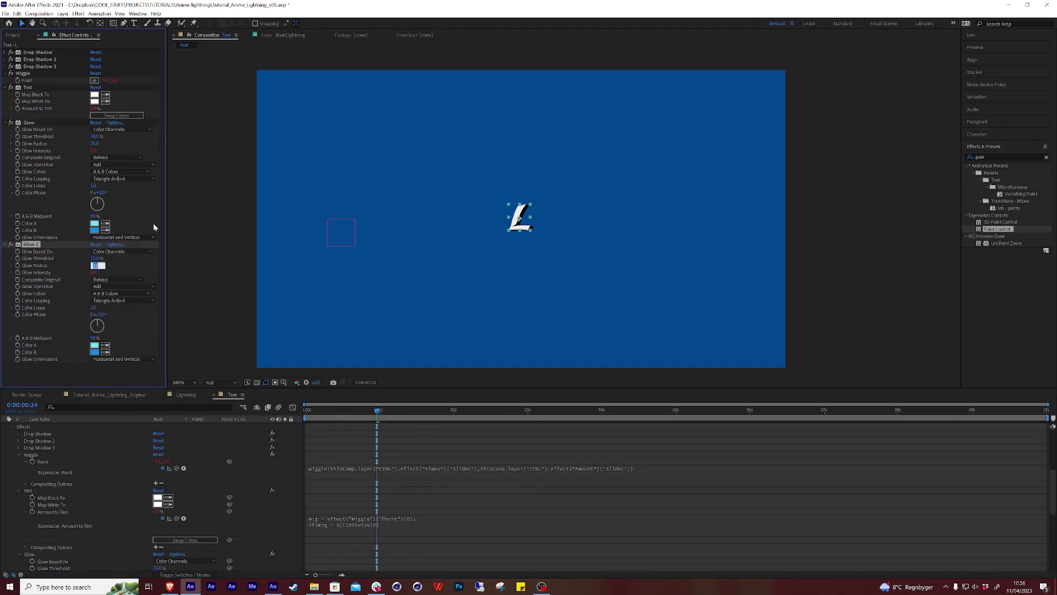
{"action": "type", "text": "100"}
{"action": "key", "text": "Return"}
{"action": "left_click_drag", "start_coordinate": [359, 411], "coordinate": [365, 415]}
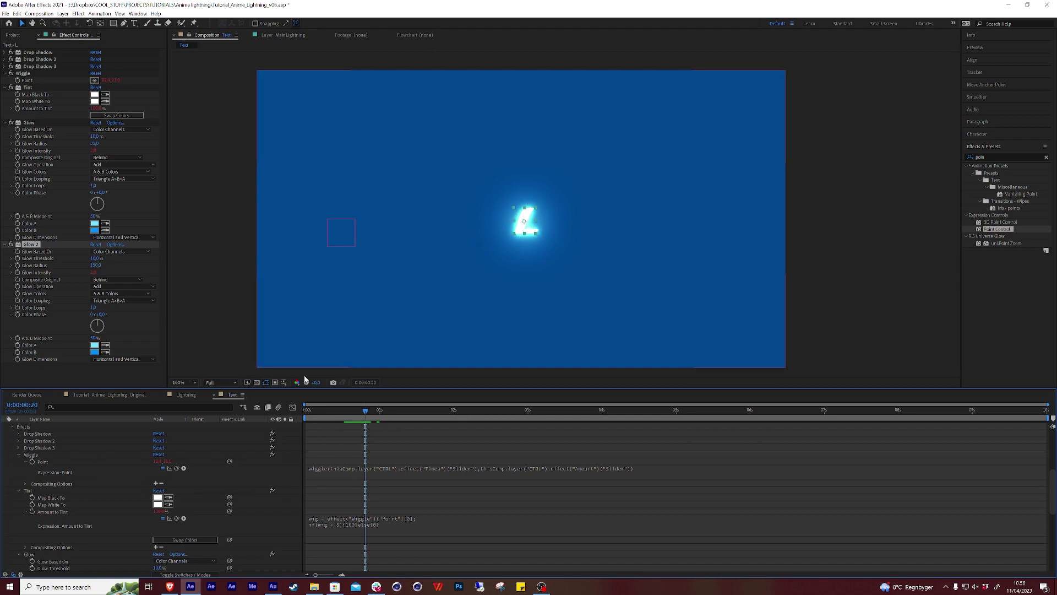
{"action": "left_click", "coordinate": [265, 379]}
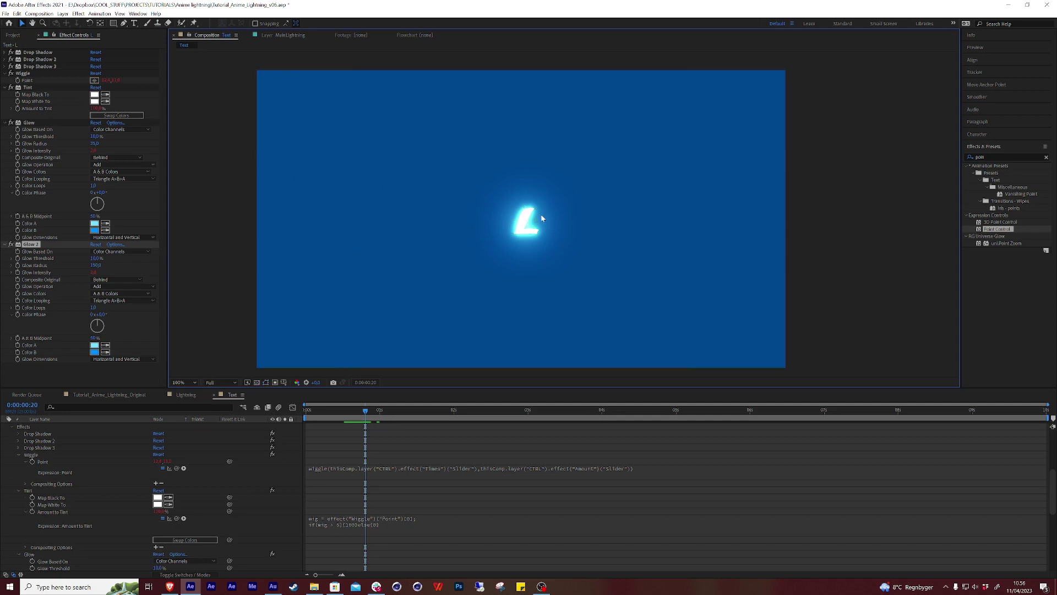
{"action": "left_click_drag", "start_coordinate": [370, 406], "coordinate": [407, 428]}
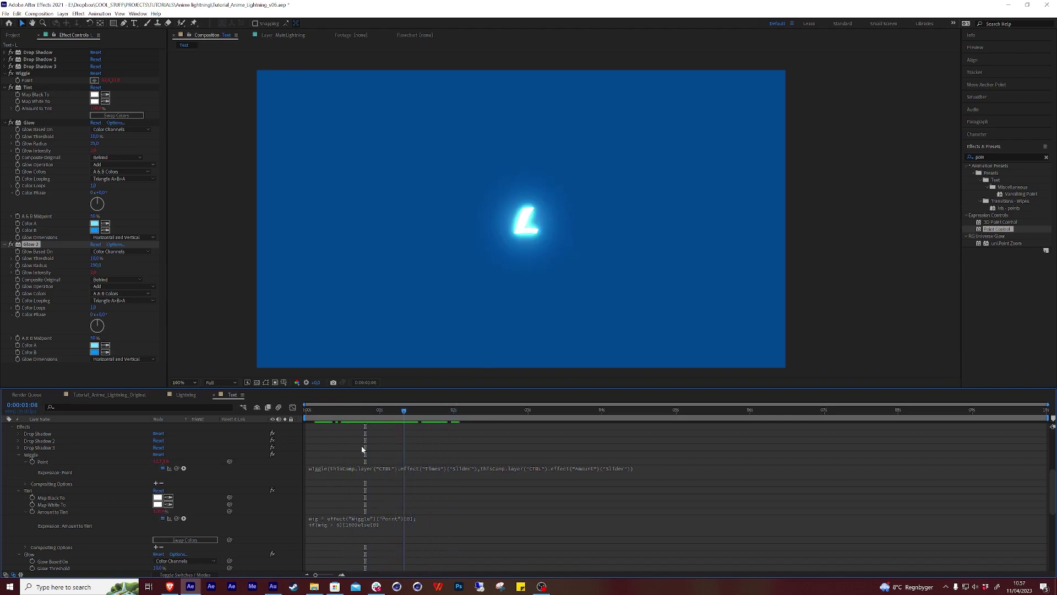
{"action": "scroll", "coordinate": [197, 497], "scroll_direction": "down", "scroll_amount": 2}
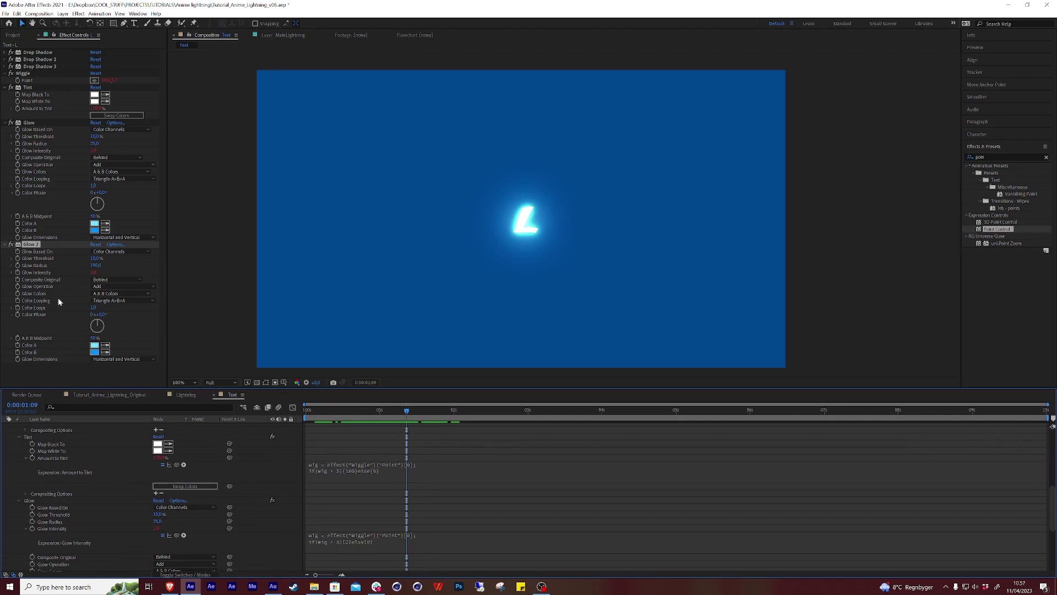
- Add a Displacement Map effect to L and place it between Tint and Glow
{"action": "key", "text": "ctrl+space"}
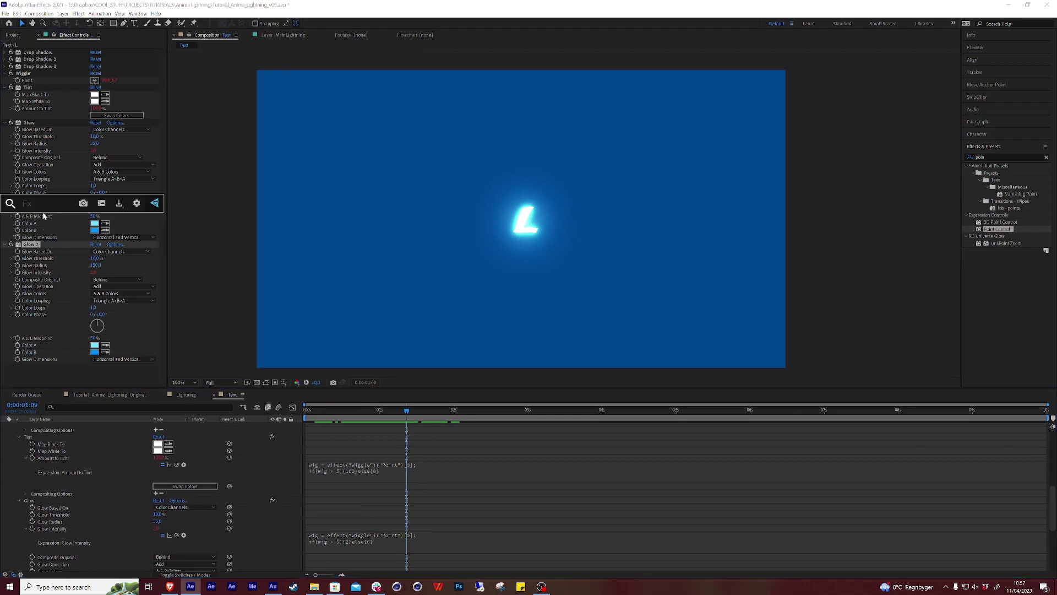
{"action": "type", "text": "dis"}
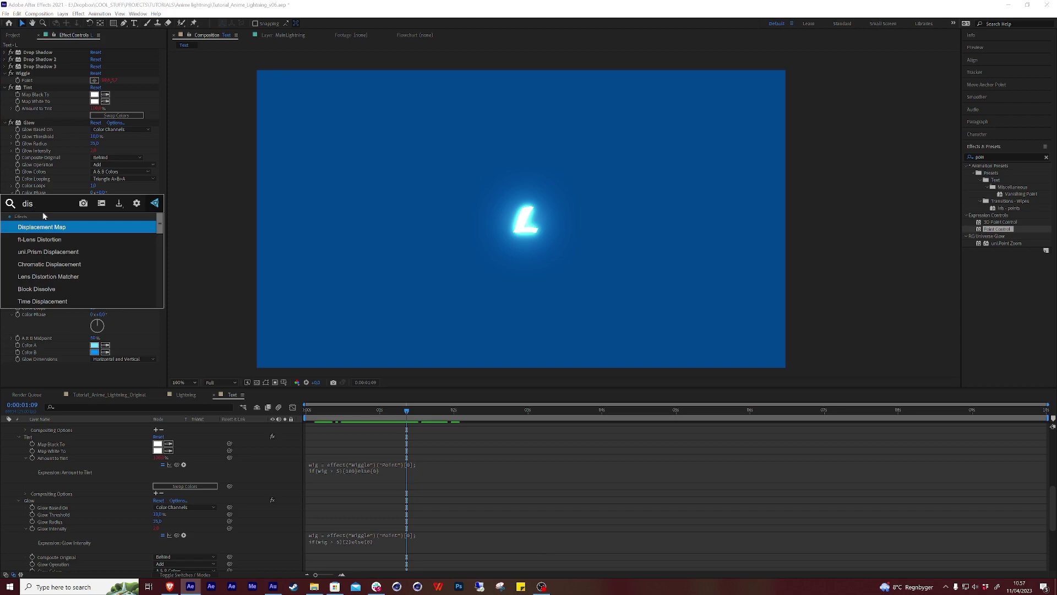
{"action": "key", "text": "Return"}
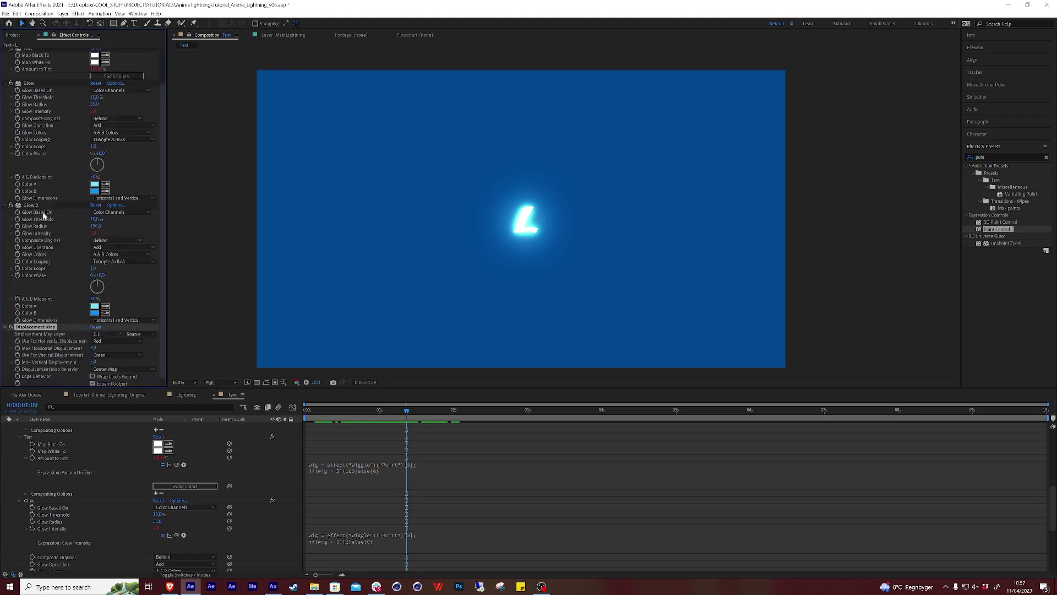
{"action": "left_click_drag", "start_coordinate": [47, 329], "coordinate": [55, 77]}
{"action": "scroll", "coordinate": [51, 192], "scroll_direction": "up", "scroll_amount": 1}
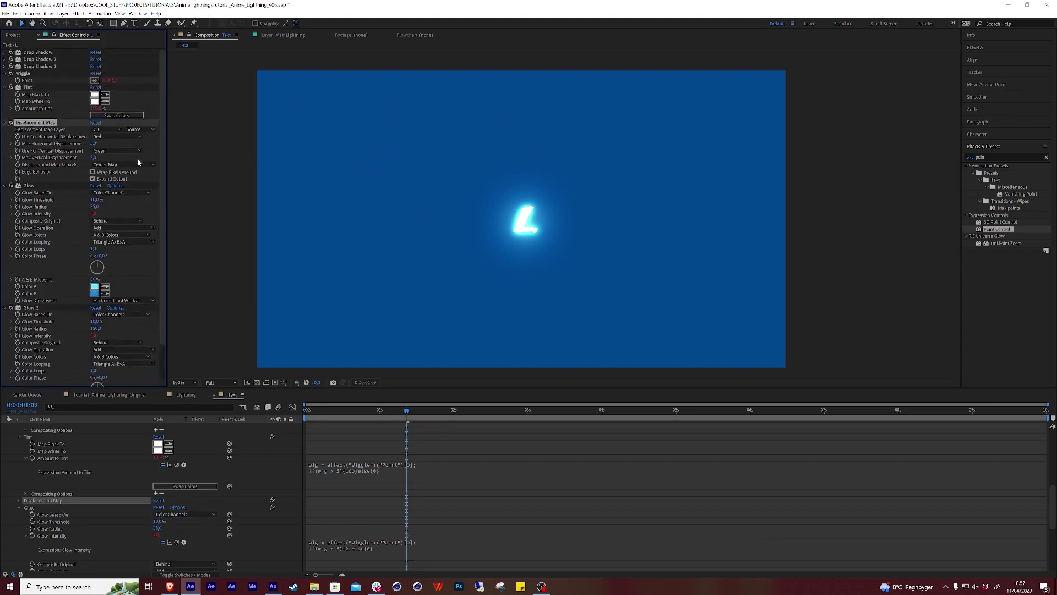
{"action": "scroll", "coordinate": [24, 458], "scroll_direction": "up", "scroll_amount": 3}
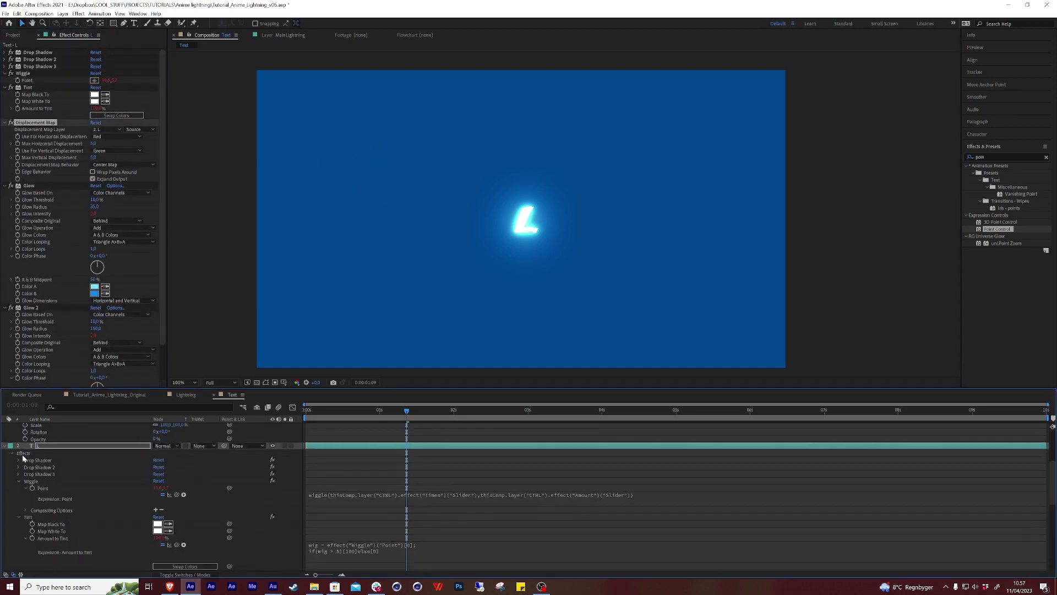
{"action": "scroll", "coordinate": [24, 458], "scroll_direction": "up", "scroll_amount": 2}
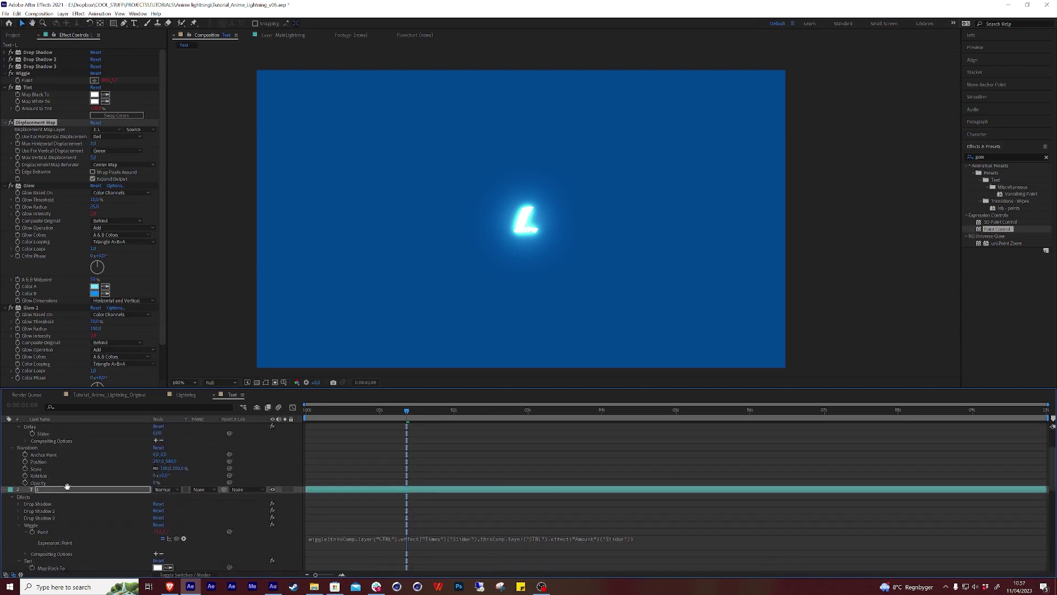
{"action": "scroll", "coordinate": [67, 485], "scroll_direction": "down", "scroll_amount": 1}
- Set the Displacement Map's horizontal and vertical channels to Luminance
{"action": "left_click", "coordinate": [107, 136]}
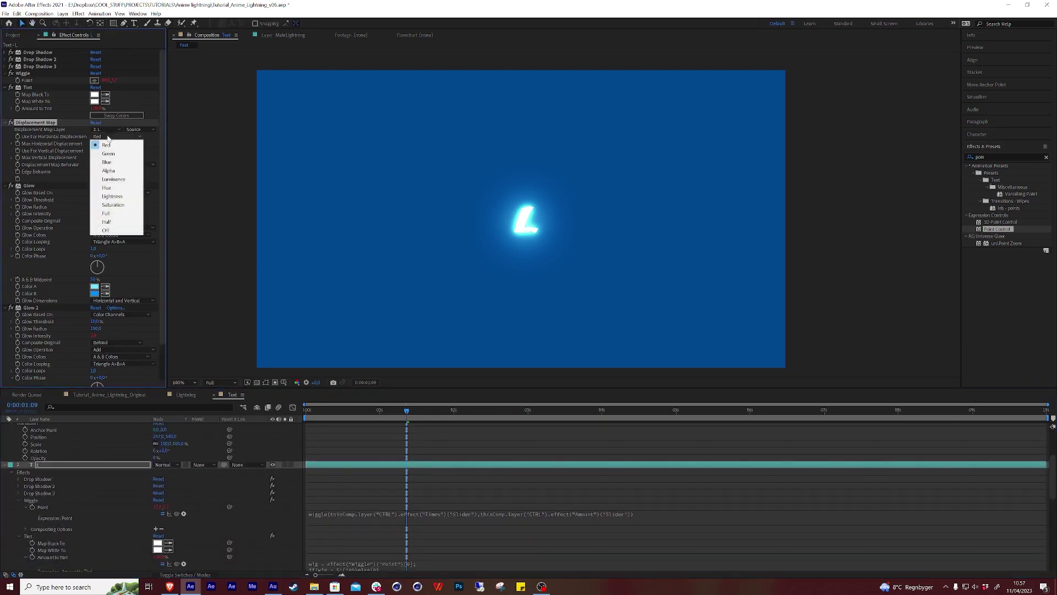
{"action": "left_click", "coordinate": [127, 179]}
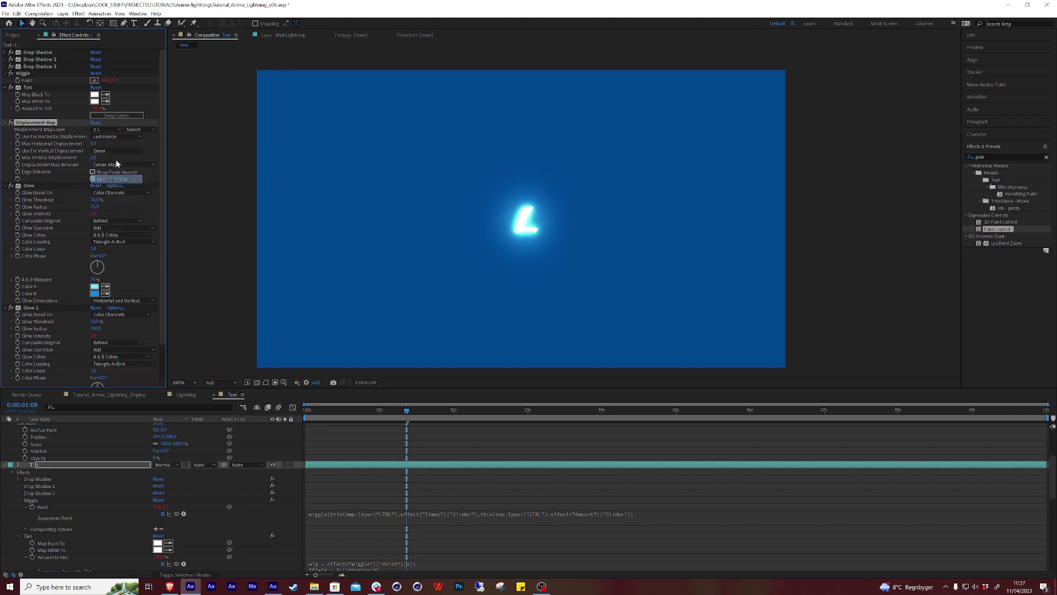
{"action": "left_click", "coordinate": [111, 150]}
{"action": "left_click", "coordinate": [129, 192]}
- Paste the wiggle switching expression into Max Horizontal Displacement
{"action": "scroll", "coordinate": [22, 490], "scroll_direction": "down", "scroll_amount": 5}
{"action": "left_click", "coordinate": [19, 484]}
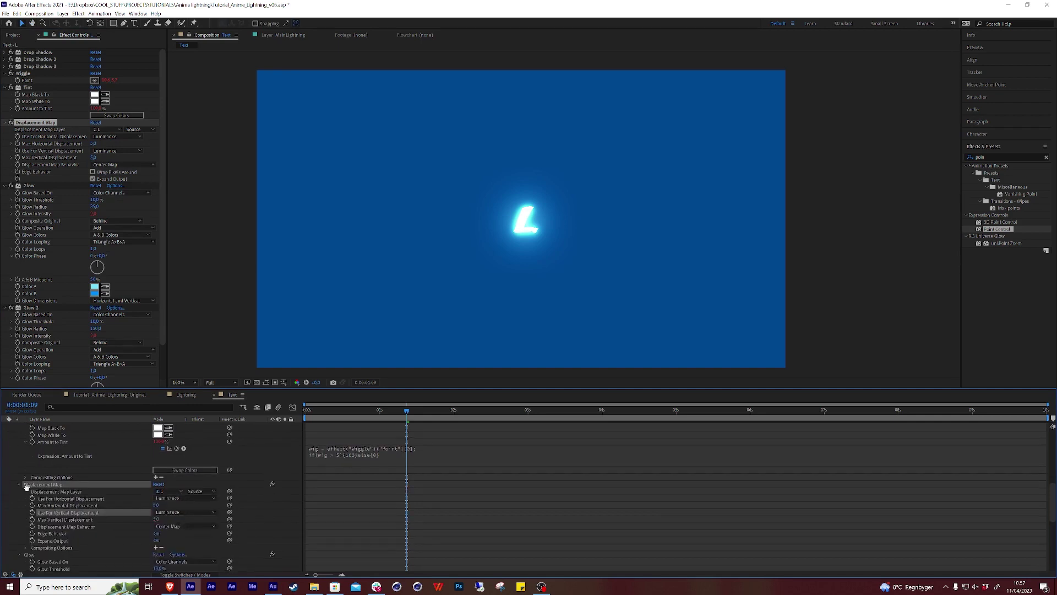
{"action": "scroll", "coordinate": [24, 488], "scroll_direction": "down", "scroll_amount": 2}
{"action": "left_click", "coordinate": [50, 467]}
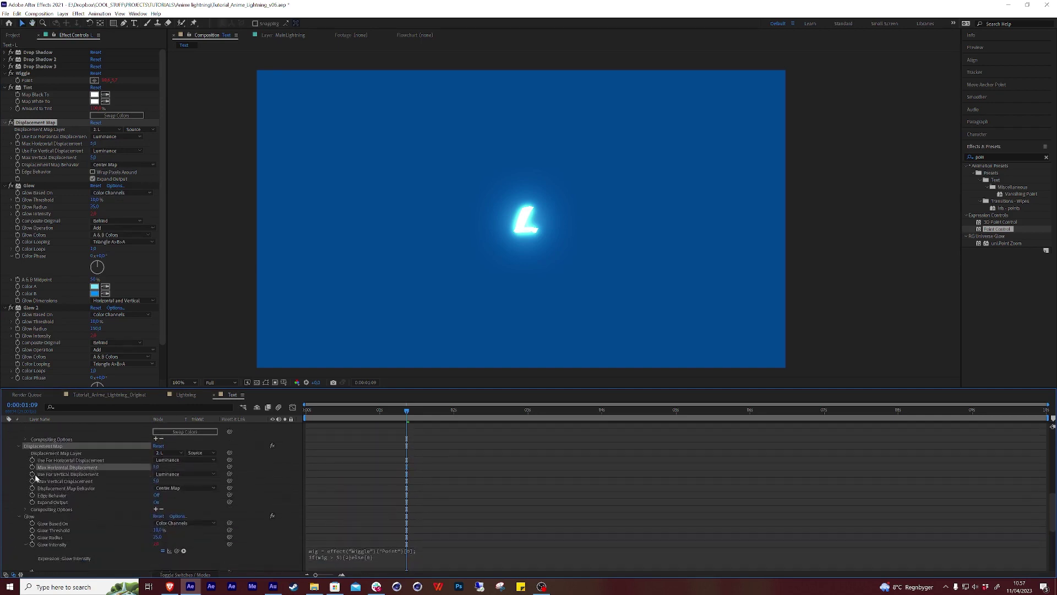
{"action": "scroll", "coordinate": [33, 468], "scroll_direction": "down", "scroll_amount": 1}
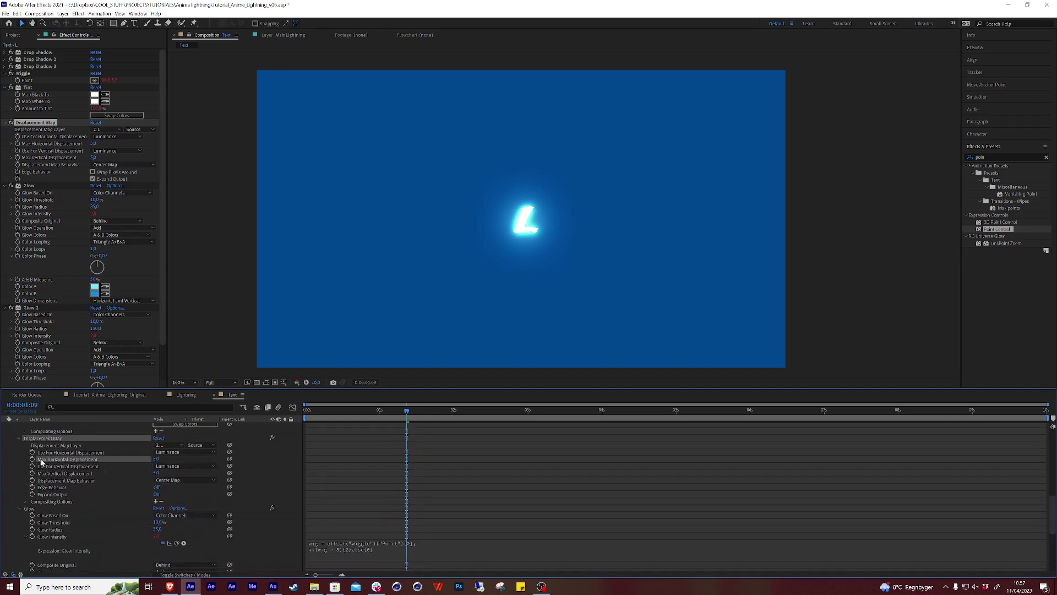
{"action": "left_click", "coordinate": [32, 459], "text": "alt"}
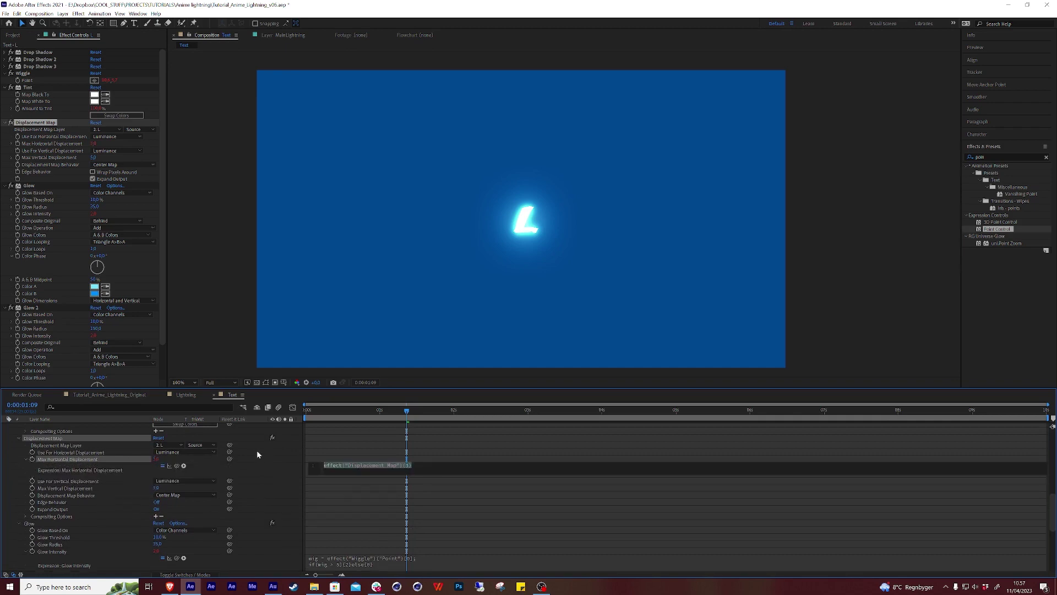
{"action": "type", "text": "wig = effect(\"Wiggle\")(\"Point\")[0]; if(wig > 5){100}else{0}"}
{"action": "left_click", "coordinate": [279, 470]}
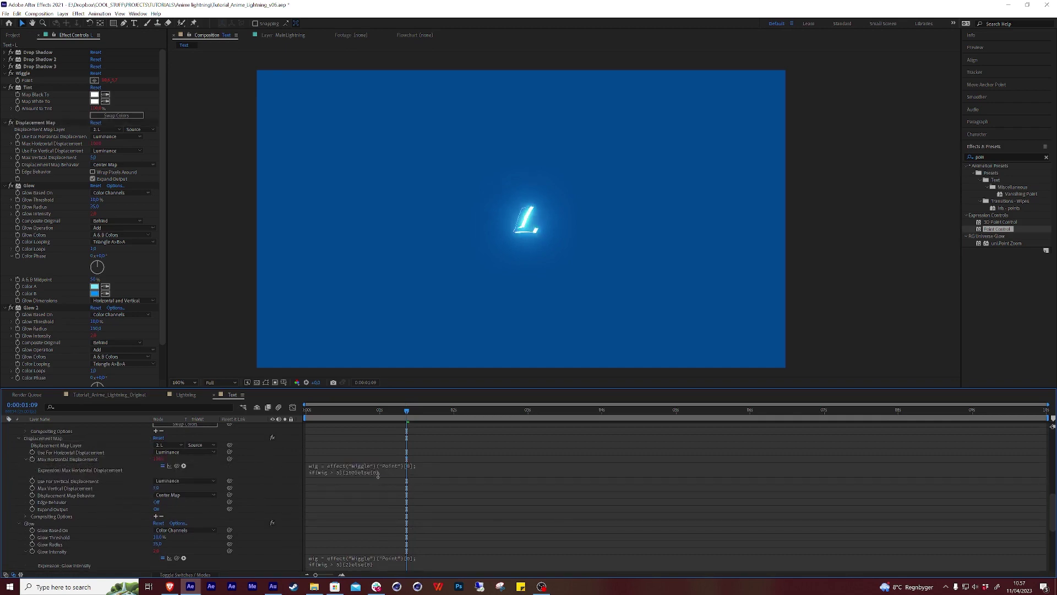
- Change the expression's output value from 100 to 40 and copy the whole expression
{"action": "left_click", "coordinate": [377, 474]}
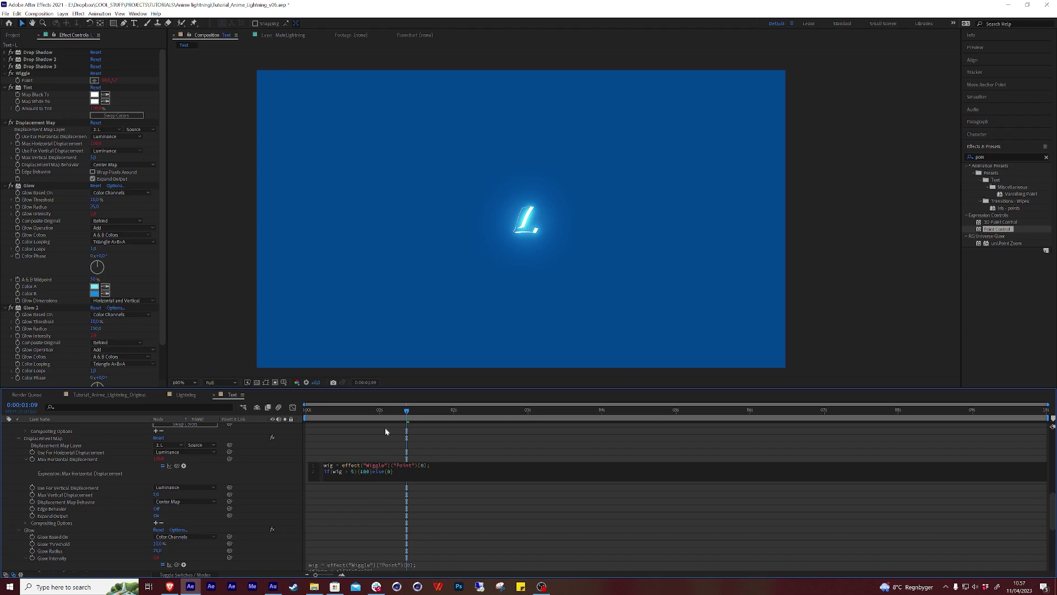
{"action": "key", "text": "shift+Left"}
{"action": "key", "text": "shift+Left"}
{"action": "type", "text": "40"}
{"action": "key", "text": "ctrl+a"}
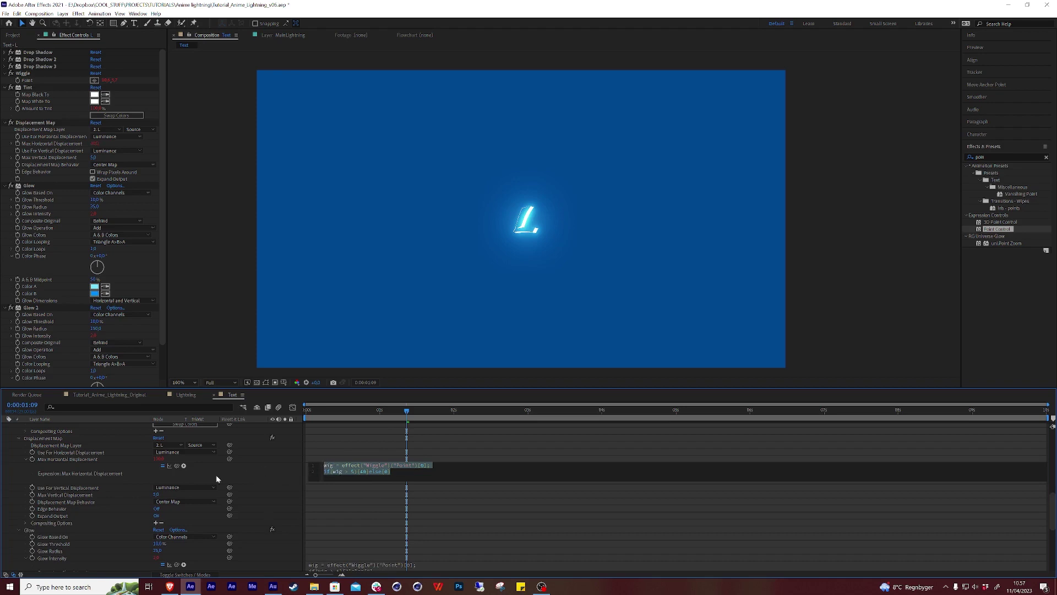
{"action": "key", "text": "ctrl+c"}
- Paste the same expression into Max Vertical Displacement and scrub to preview the jitter
{"action": "left_click", "coordinate": [32, 494], "text": "alt"}
{"action": "key", "text": "ctrl+v"}
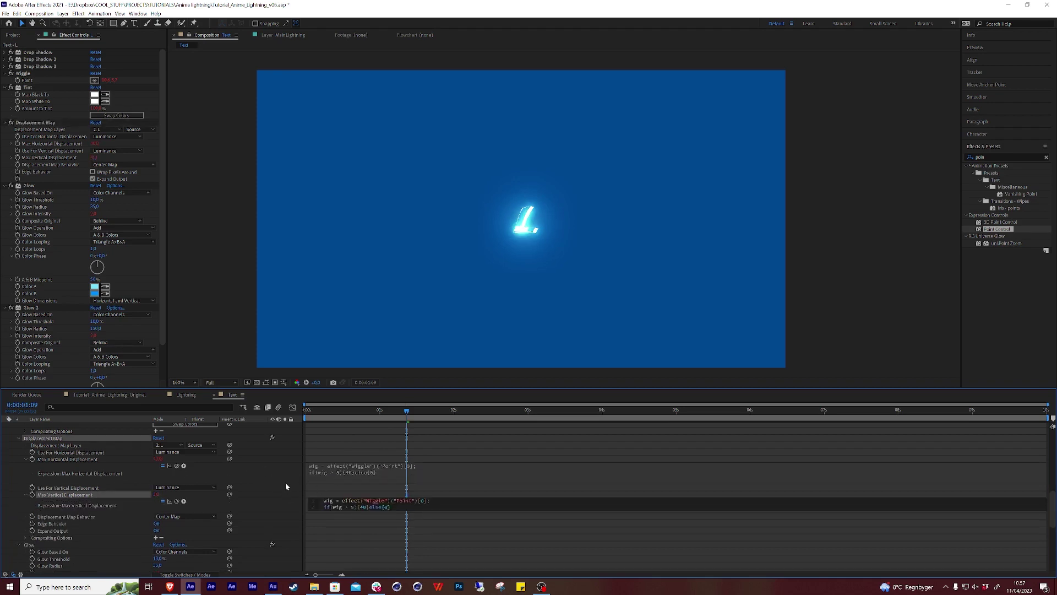
{"action": "left_click", "coordinate": [286, 483]}
{"action": "scroll", "coordinate": [277, 442], "scroll_direction": "up", "scroll_amount": 2}
{"action": "scroll", "coordinate": [128, 456], "scroll_direction": "up", "scroll_amount": 12}
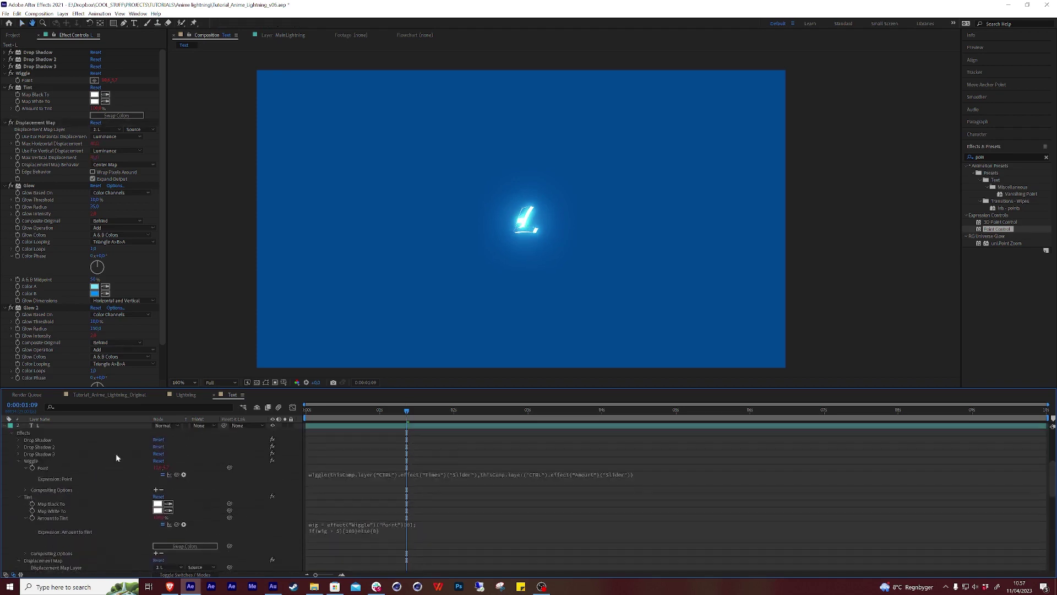
{"action": "mouse_move", "coordinate": [407, 410]}
{"action": "left_mouse_down"}
{"action": "mouse_move", "coordinate": [364, 410]}
{"action": "mouse_move", "coordinate": [426, 416]}
{"action": "left_mouse_up"}
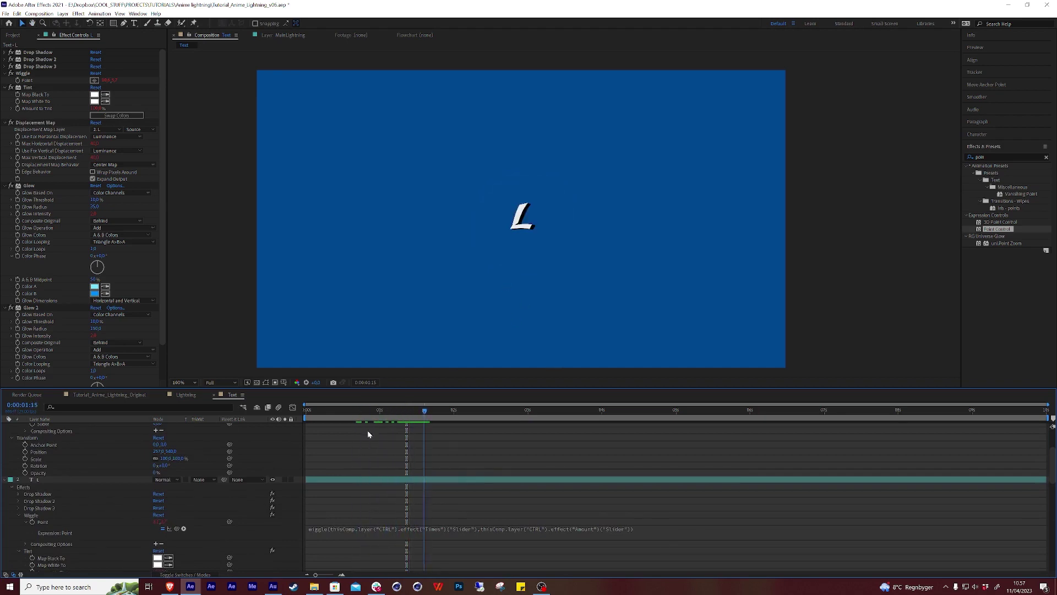
{"action": "scroll", "coordinate": [40, 463], "scroll_direction": "up", "scroll_amount": 6}
- Create a new solid layer named DISP MAP
{"action": "key", "text": "v"}
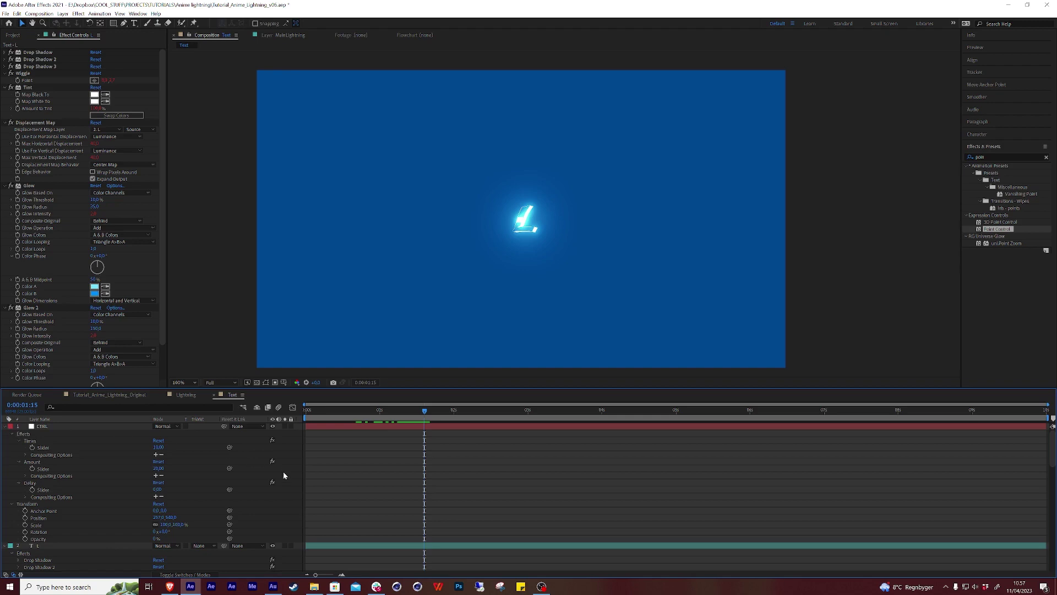
{"action": "left_click", "coordinate": [63, 14]}
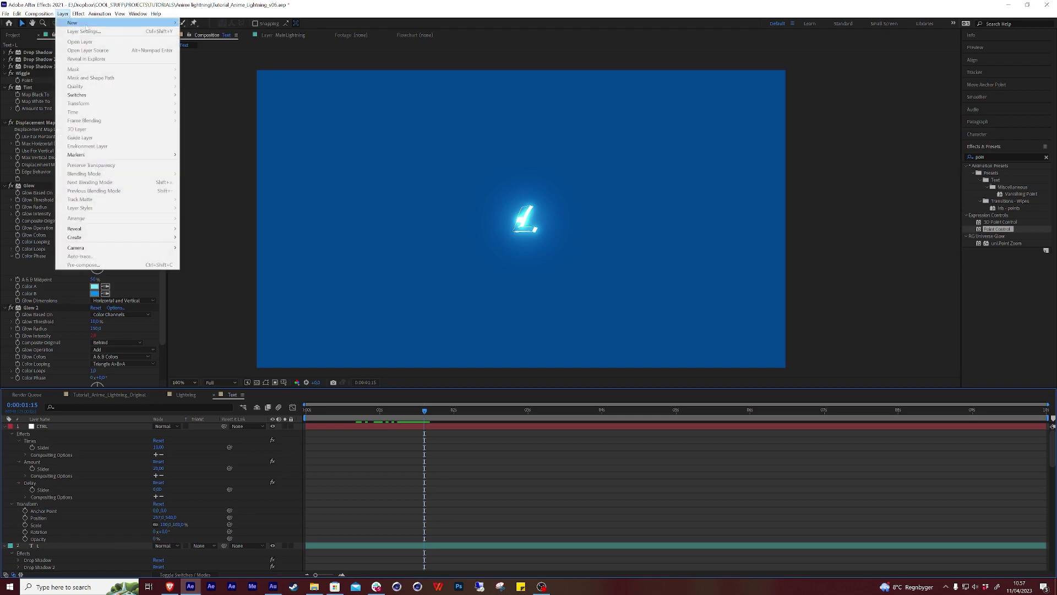
{"action": "mouse_move", "coordinate": [137, 23]}
{"action": "left_click", "coordinate": [241, 32]}
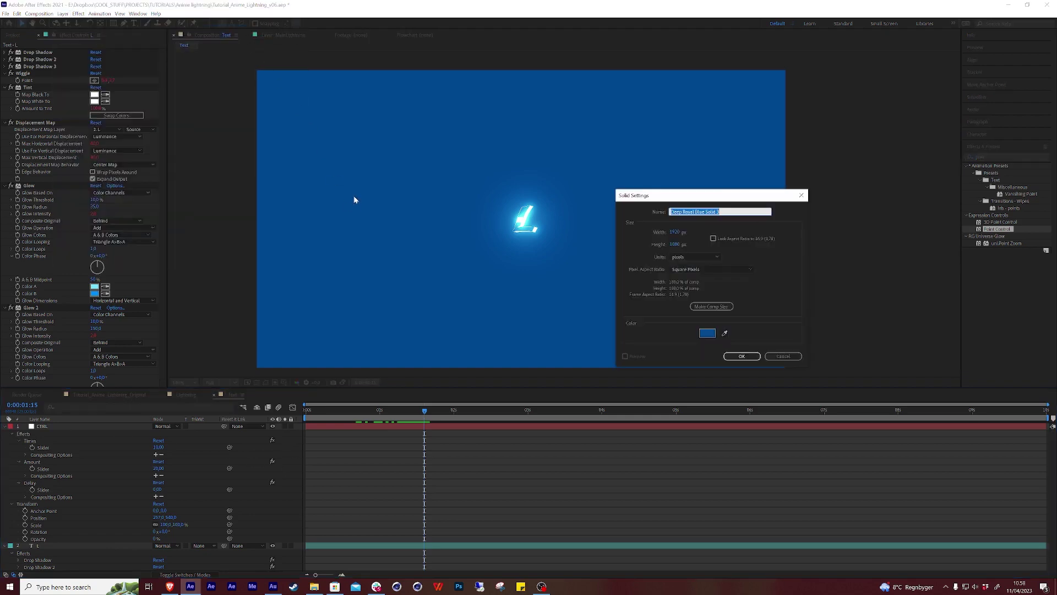
{"action": "type", "text": "DISP MAP"}
{"action": "key", "text": "Return"}
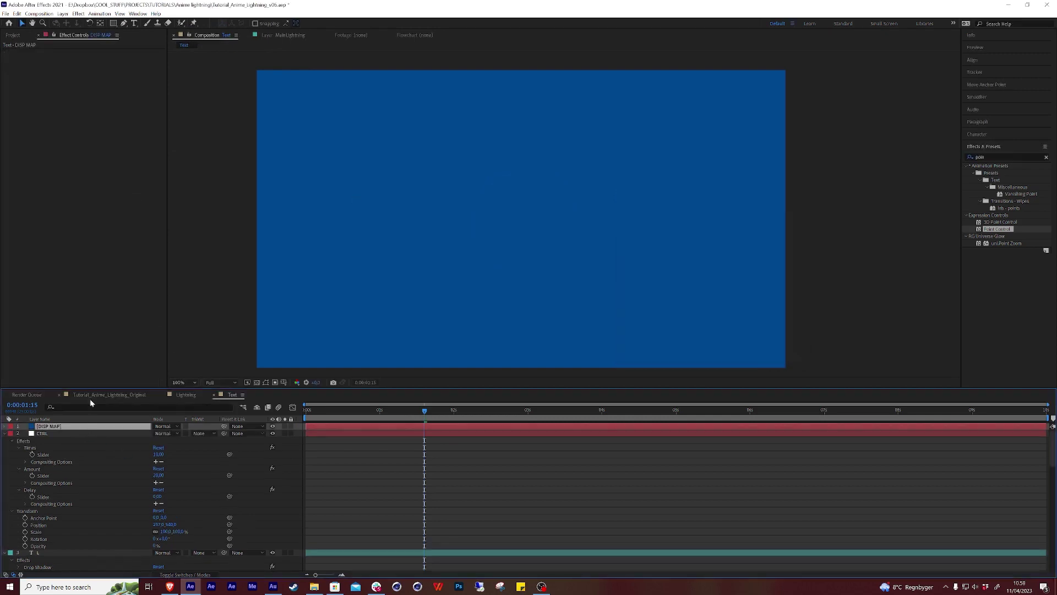
- Apply Cell Pattern to DISP MAP and set its pattern type to Crystals
{"action": "key", "text": "ctrl+space"}
{"action": "type", "text": "cell"}
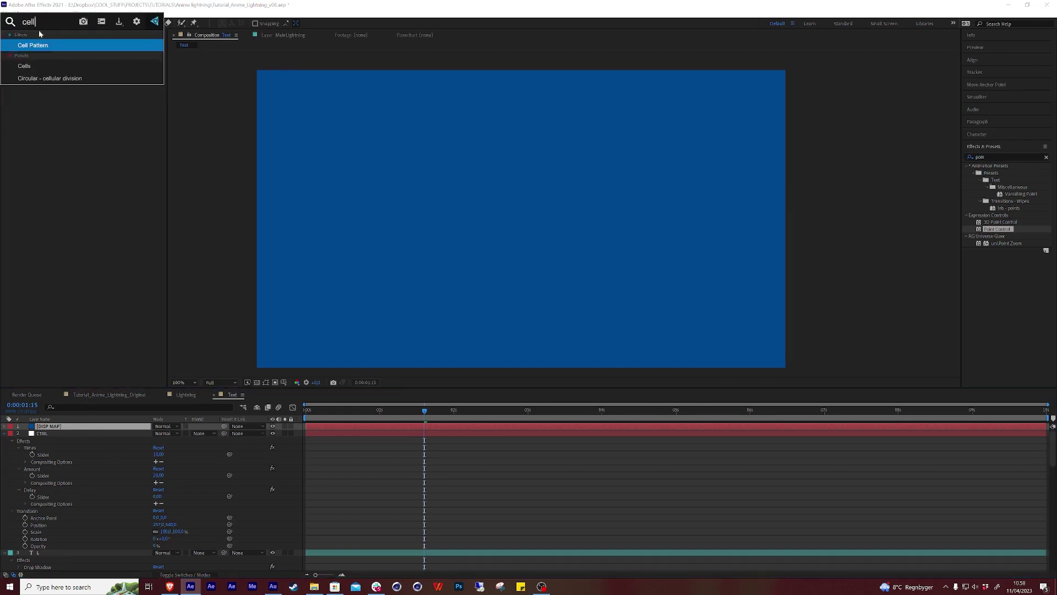
{"action": "key", "text": "Return"}
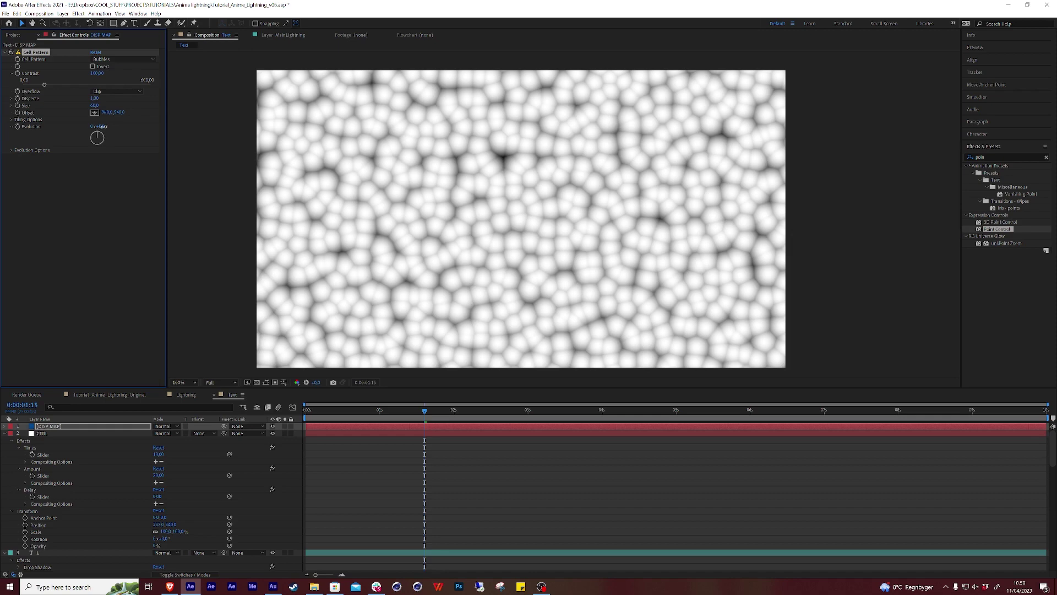
{"action": "left_click_drag", "start_coordinate": [99, 126], "coordinate": [441, 121]}
{"action": "key", "text": "ctrl+z"}
{"action": "left_click", "coordinate": [123, 59]}
{"action": "left_click", "coordinate": [117, 76]}
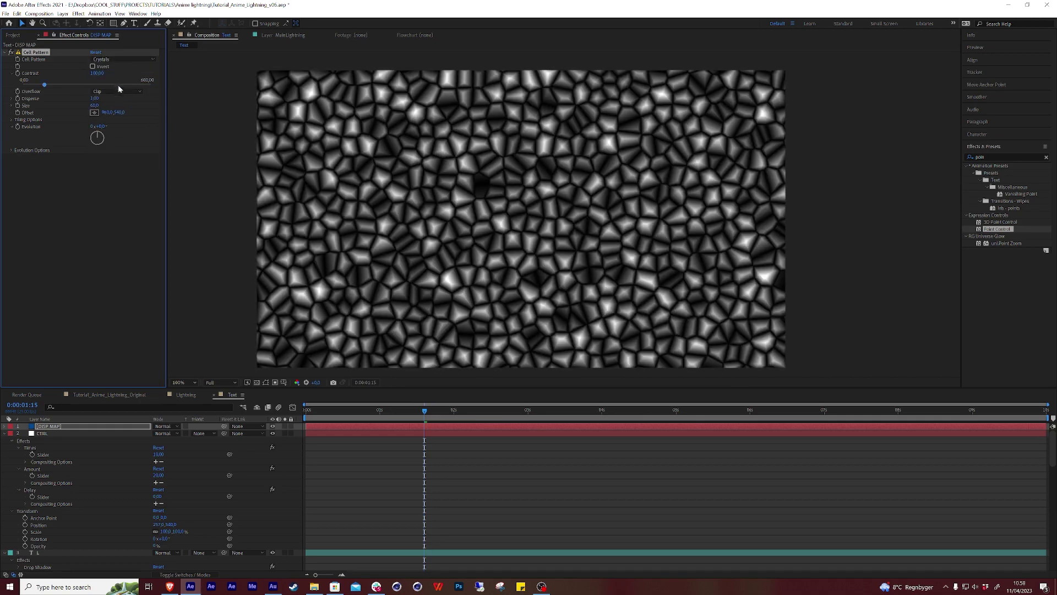
- Hide DISP MAP, then on L collapse Glow, Glow 2 and Tint to reach Displacement Map
{"action": "left_click", "coordinate": [272, 426]}
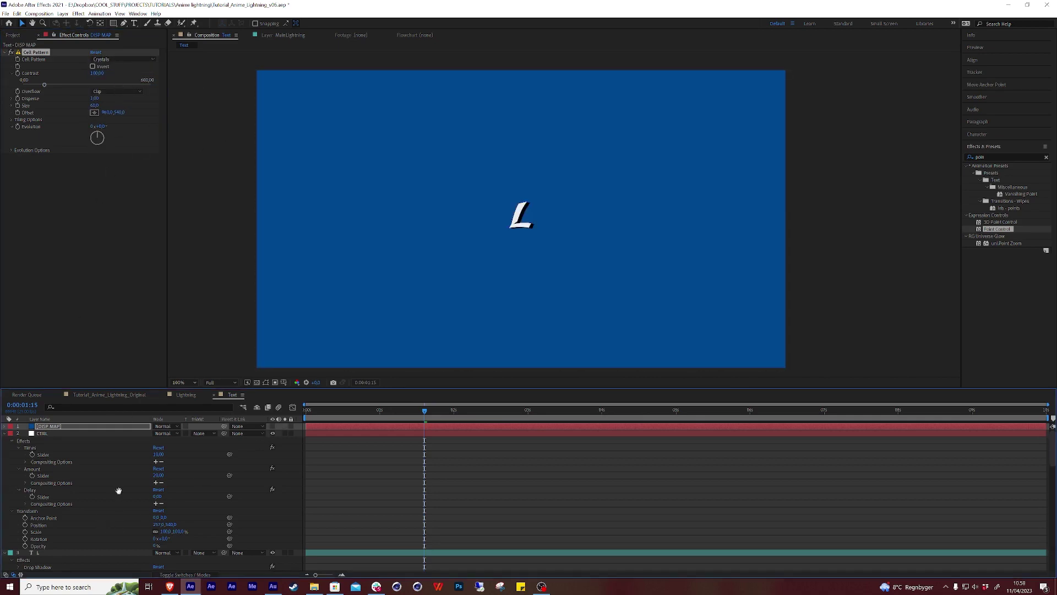
{"action": "scroll", "coordinate": [118, 489], "scroll_direction": "down", "scroll_amount": 3}
{"action": "left_click", "coordinate": [73, 472]}
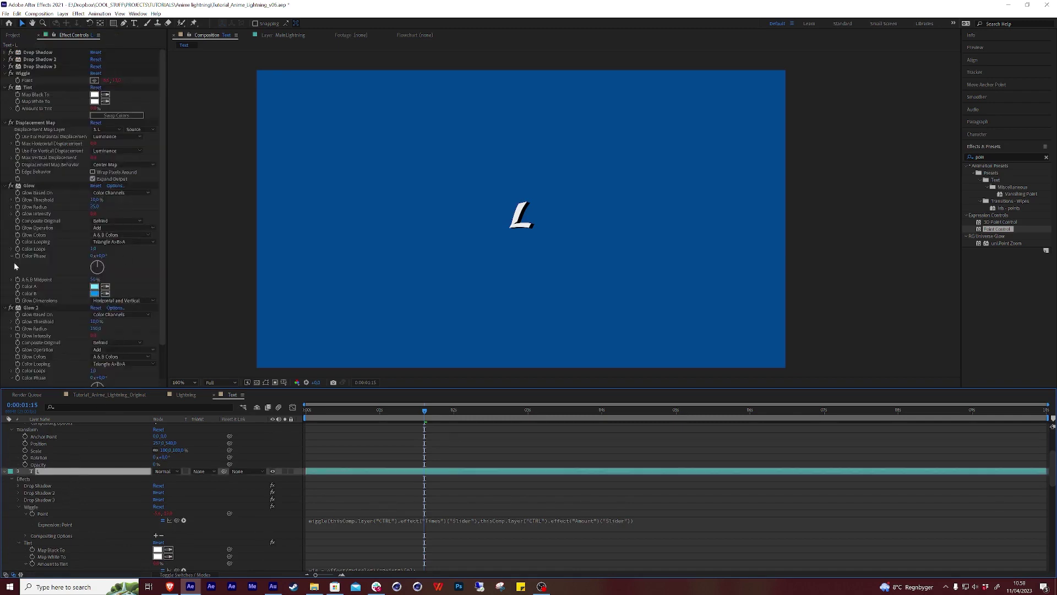
{"action": "left_click", "coordinate": [5, 186]}
{"action": "left_click", "coordinate": [6, 193]}
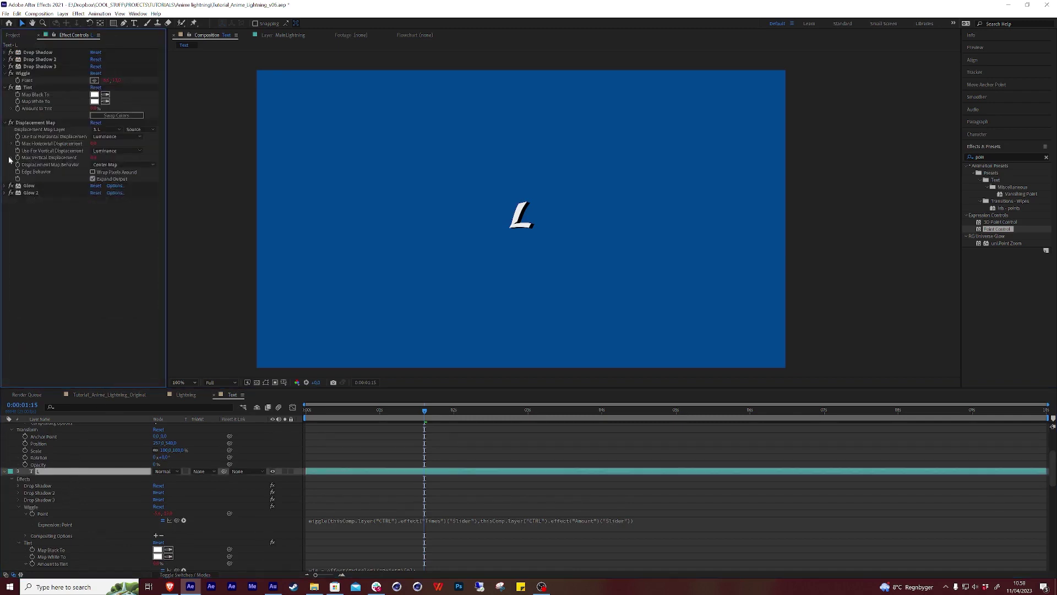
{"action": "left_click", "coordinate": [5, 87]}
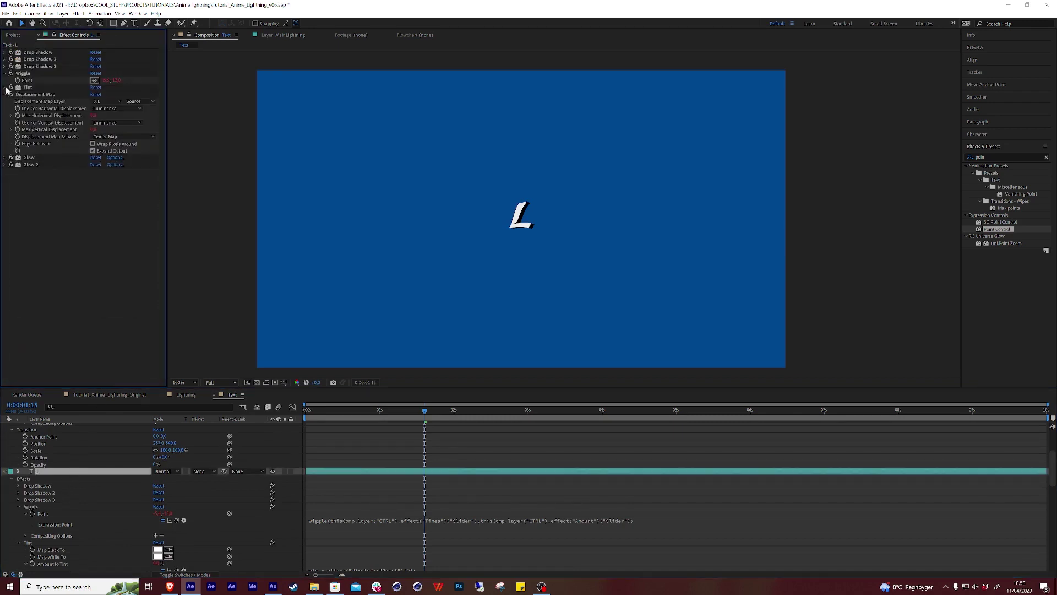
{"action": "left_click", "coordinate": [37, 95]}
- Set Displacement Map Layer to DISP MAP with source Effects & Masks
{"action": "left_click", "coordinate": [107, 102]}
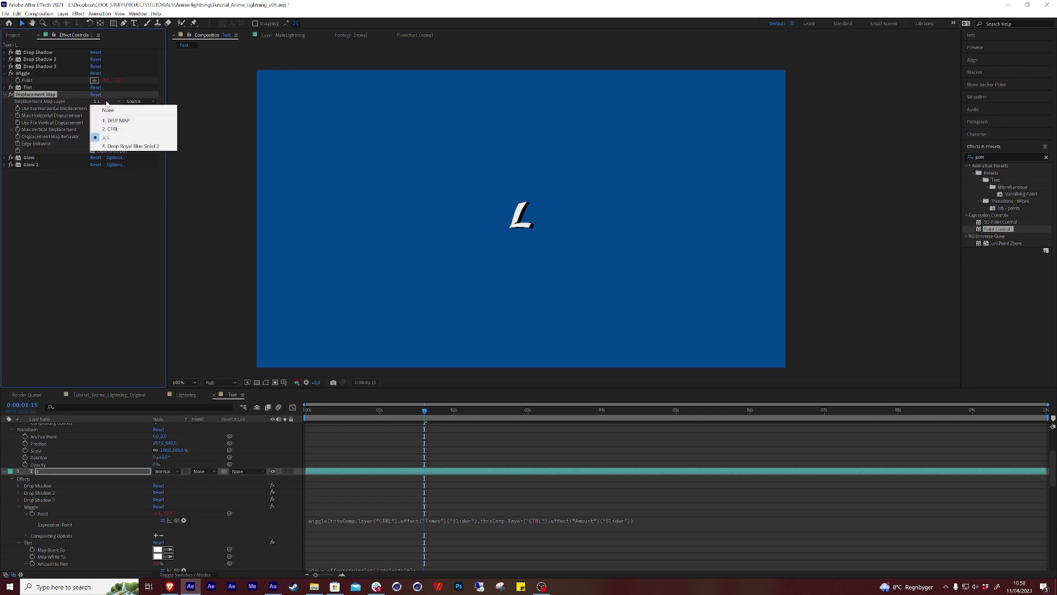
{"action": "left_click", "coordinate": [135, 121]}
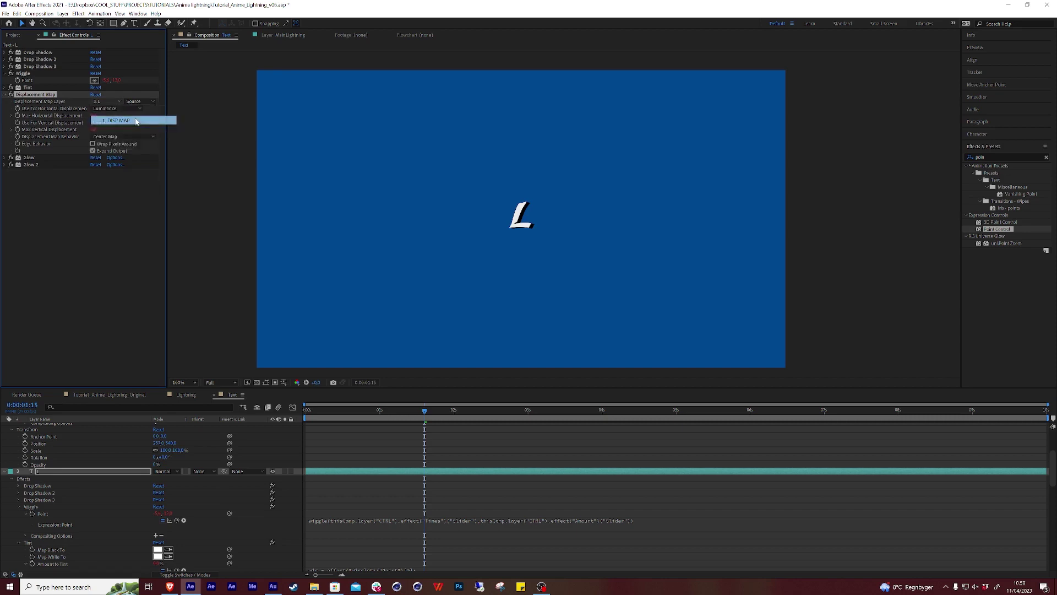
{"action": "left_click", "coordinate": [138, 102]}
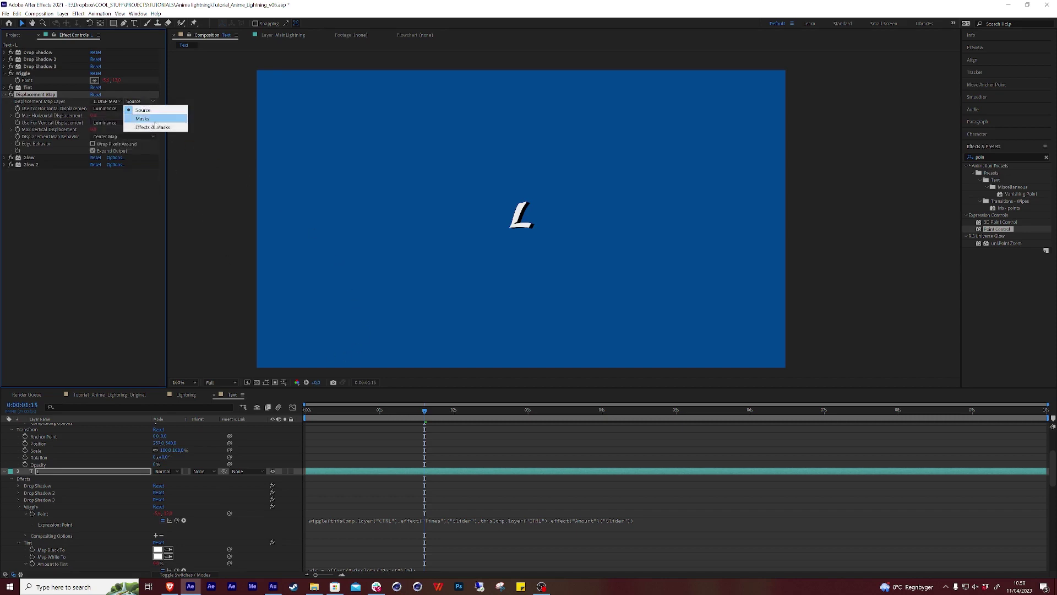
{"action": "left_click", "coordinate": [154, 126]}
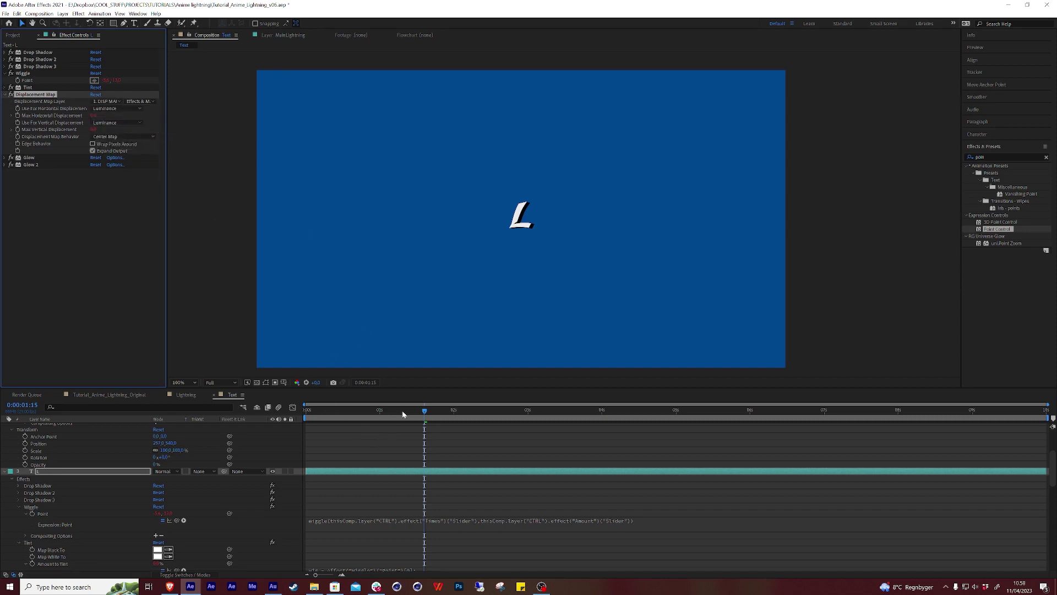
- At frame 1:00, lower Max Horizontal Displacement's expression to 20 and revise the vertical expression
{"action": "mouse_move", "coordinate": [405, 413]}
{"action": "left_mouse_down"}
{"action": "mouse_move", "coordinate": [353, 413]}
{"action": "mouse_move", "coordinate": [385, 413]}
{"action": "left_mouse_up"}
{"action": "scroll", "coordinate": [340, 457], "scroll_direction": "down", "scroll_amount": 3}
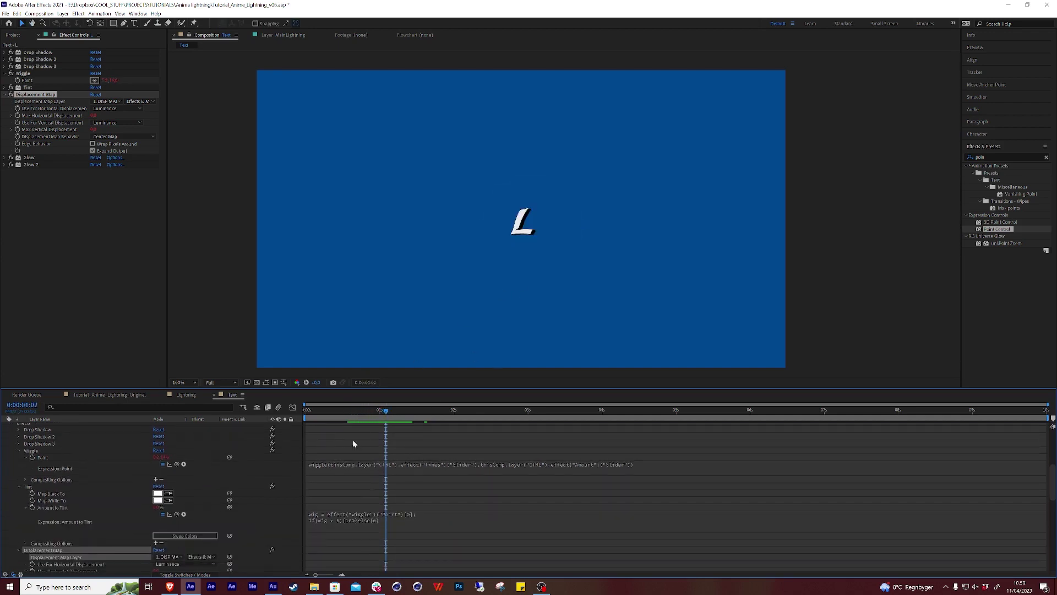
{"action": "left_click", "coordinate": [381, 413]}
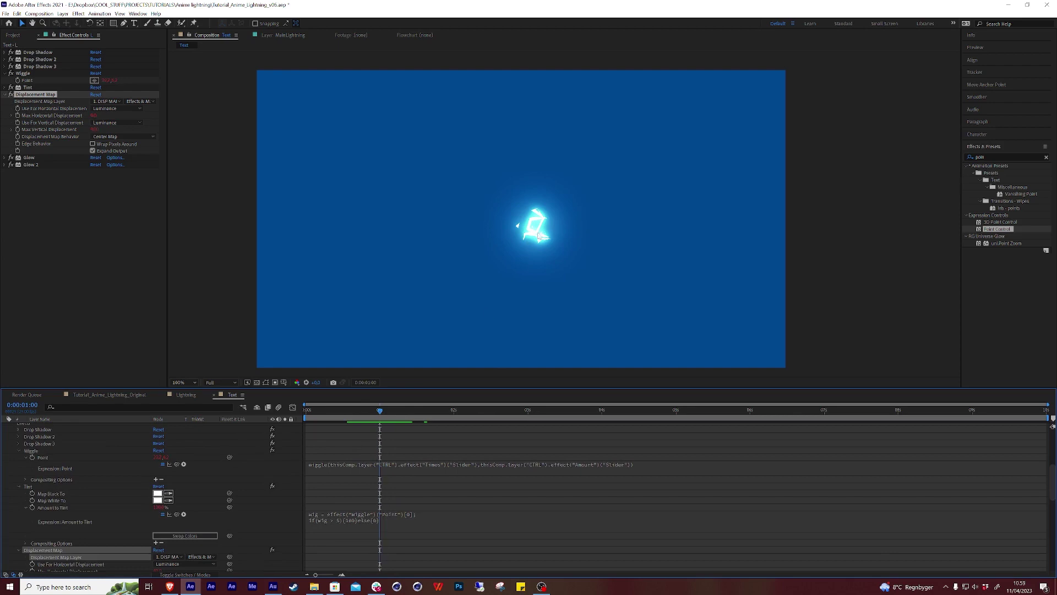
{"action": "scroll", "coordinate": [408, 435], "scroll_direction": "down", "scroll_amount": 2}
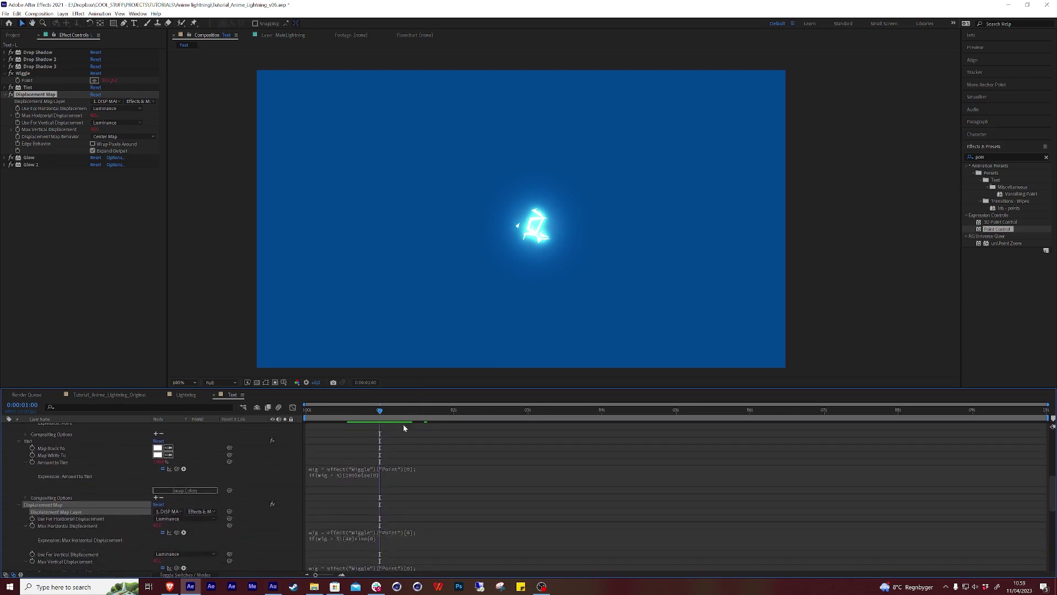
{"action": "scroll", "coordinate": [403, 427], "scroll_direction": "down", "scroll_amount": 3}
{"action": "left_click", "coordinate": [395, 461]}
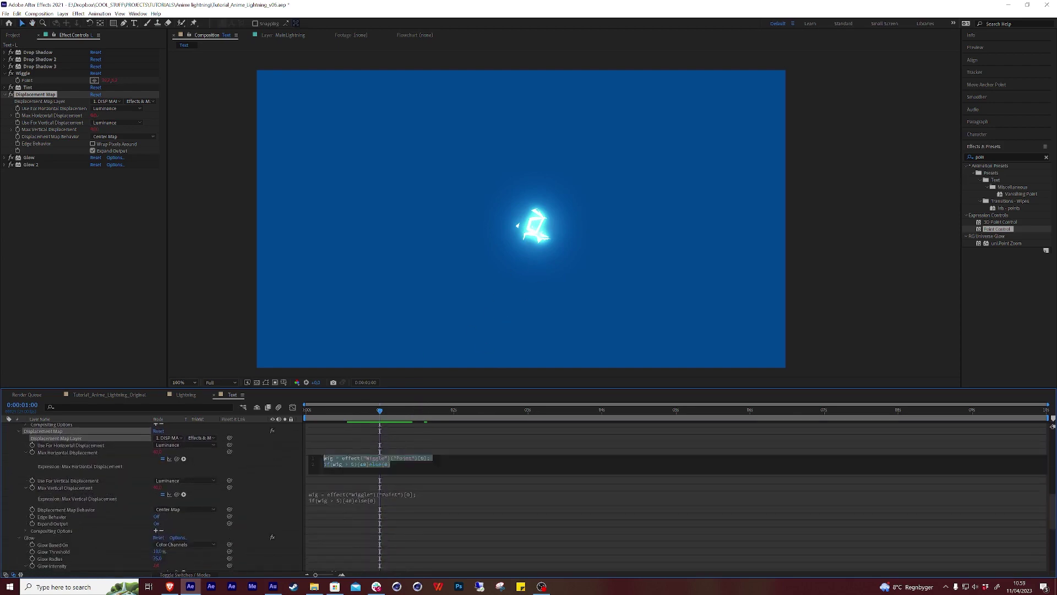
{"action": "left_click", "coordinate": [391, 464]}
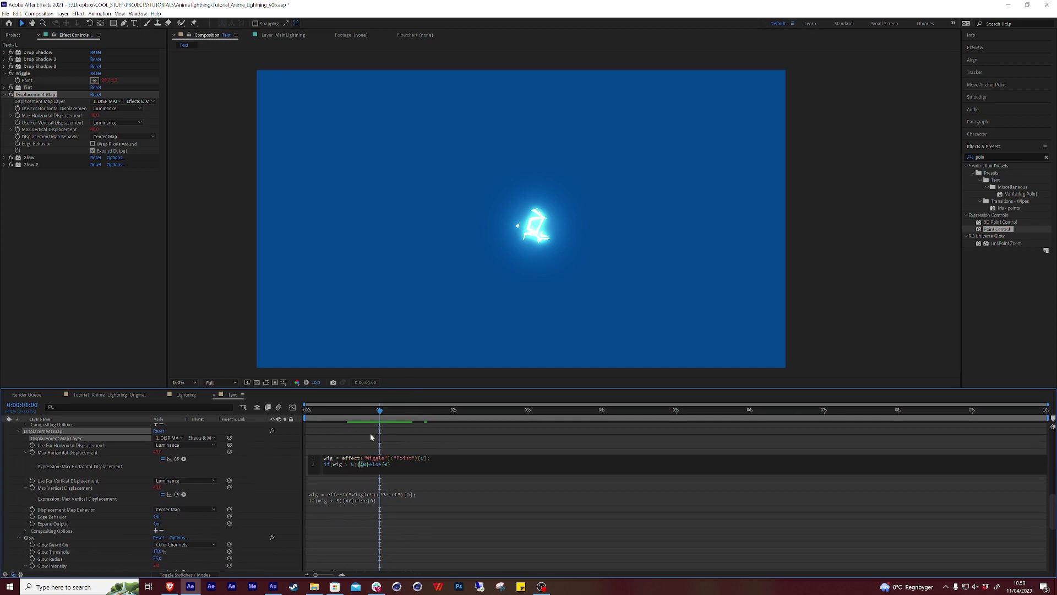
{"action": "left_click", "coordinate": [279, 462]}
{"action": "left_click", "coordinate": [389, 500]}
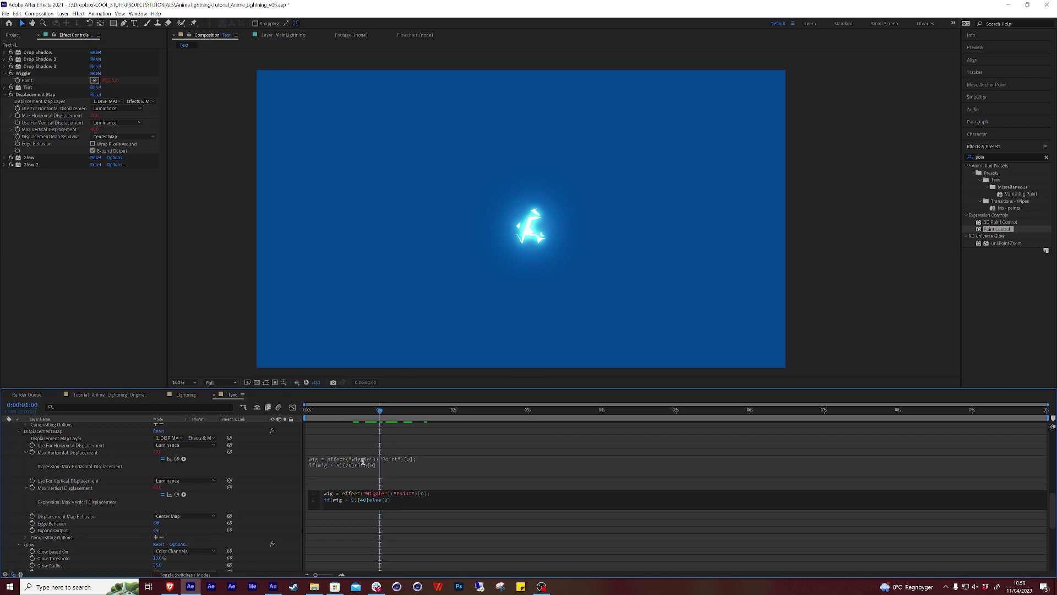
{"action": "left_click", "coordinate": [281, 477]}
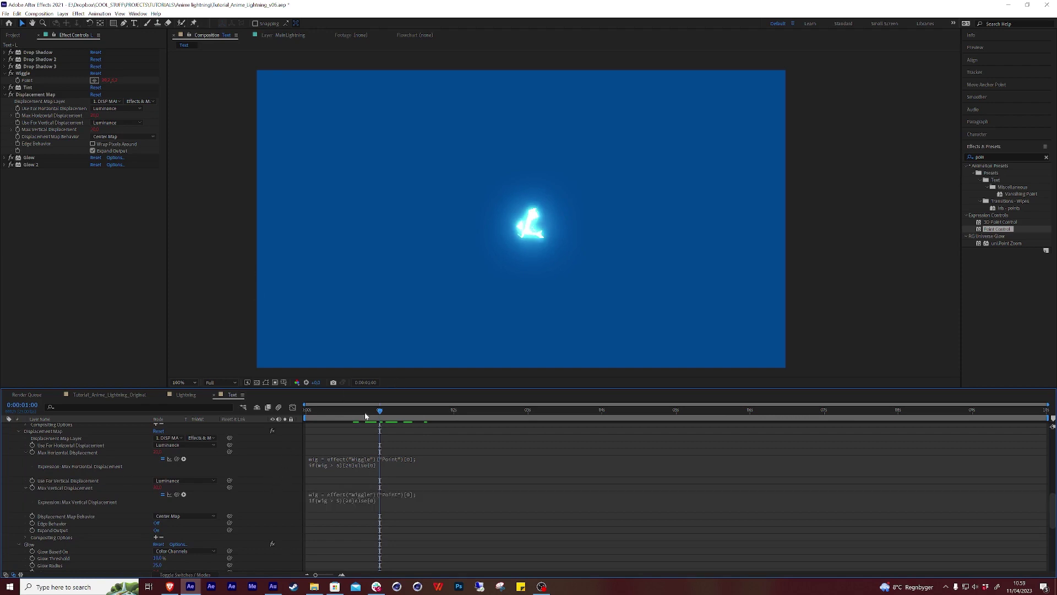
{"action": "left_click_drag", "start_coordinate": [369, 412], "coordinate": [409, 419]}
- Give DISP MAP's Cell Pattern Evolution a time*1500 expression and preview the animation
{"action": "left_click", "coordinate": [50, 425]}
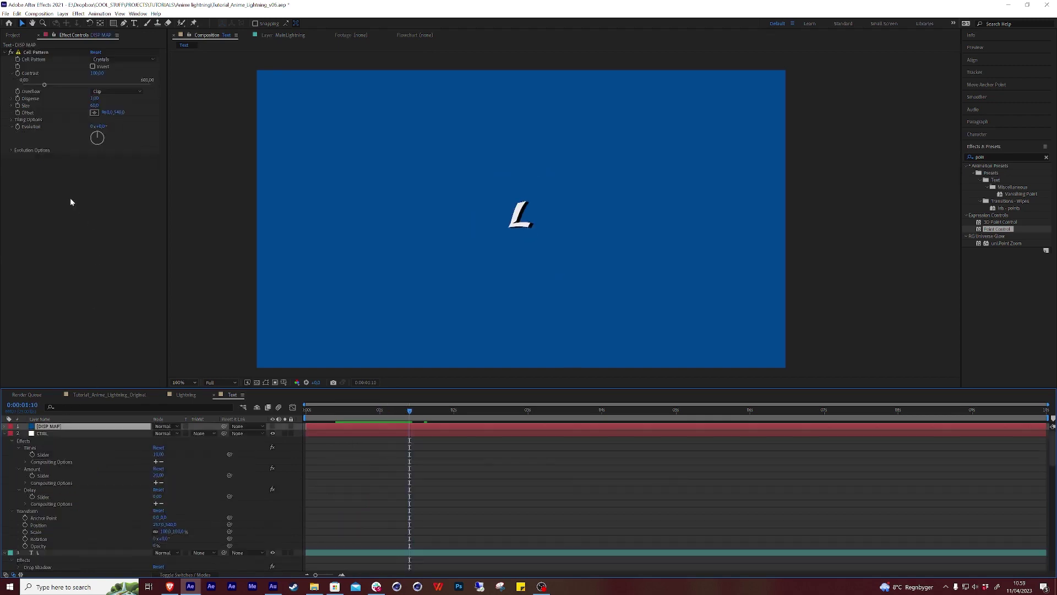
{"action": "left_click", "coordinate": [17, 126], "text": "alt"}
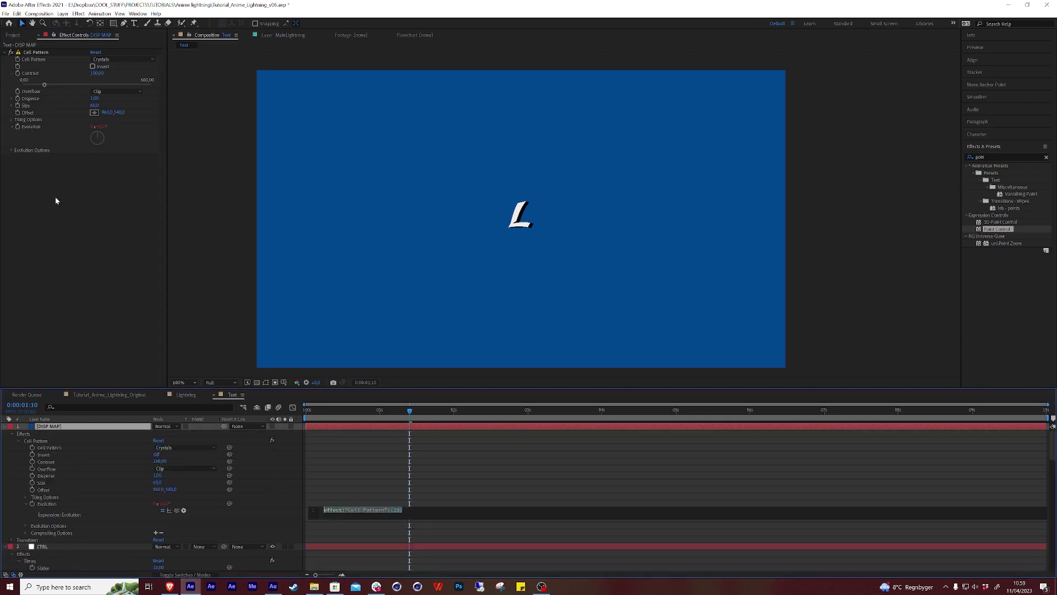
{"action": "type", "text": "tim"}
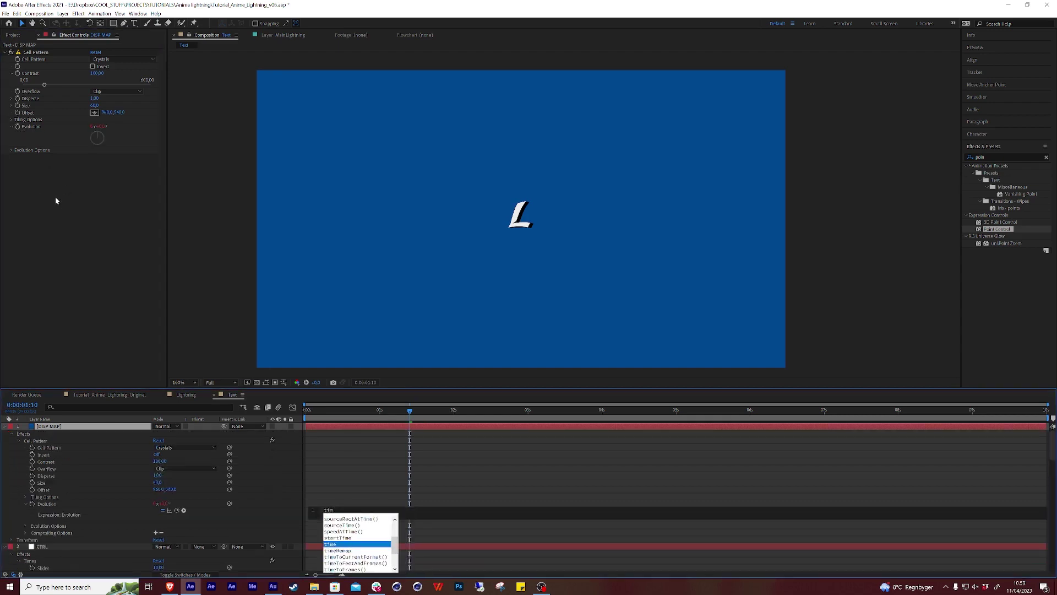
{"action": "key", "text": "Return"}
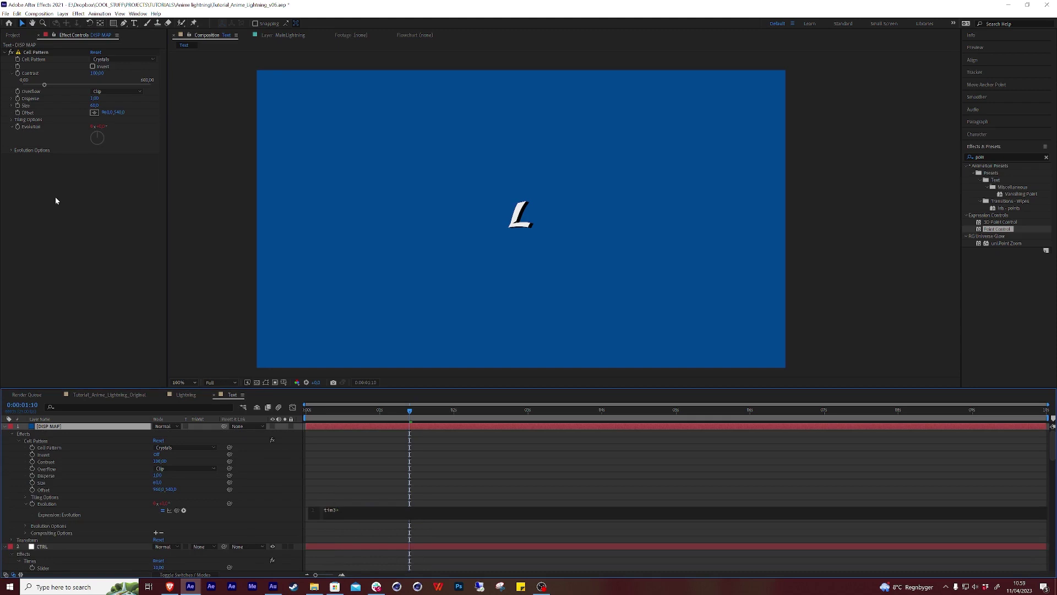
{"action": "type", "text": "*"}
{"action": "key", "text": "KP_Enter"}
{"action": "key", "text": "space"}
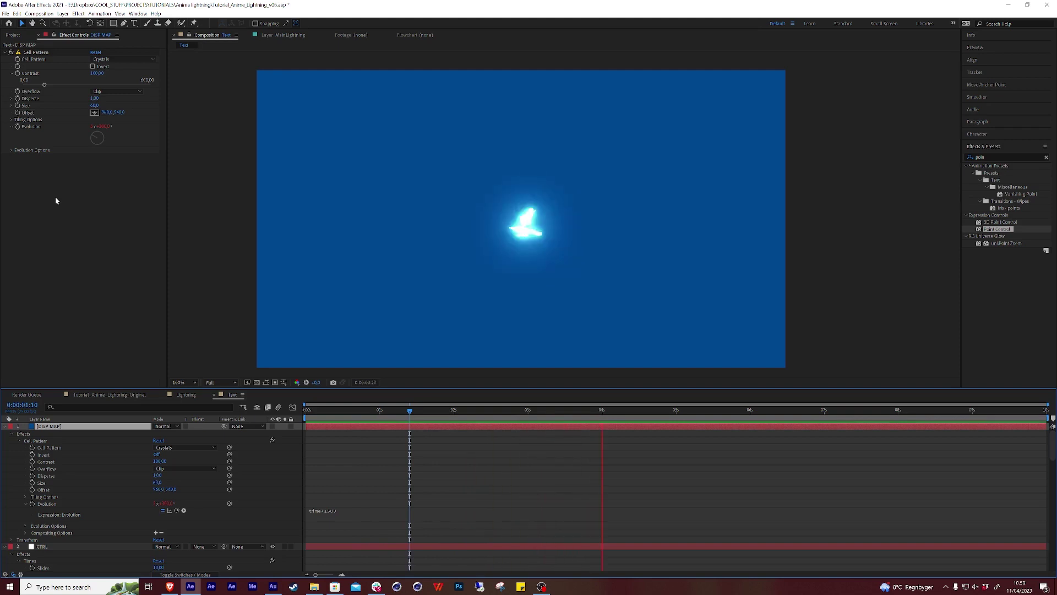
{"action": "key", "text": "space"}
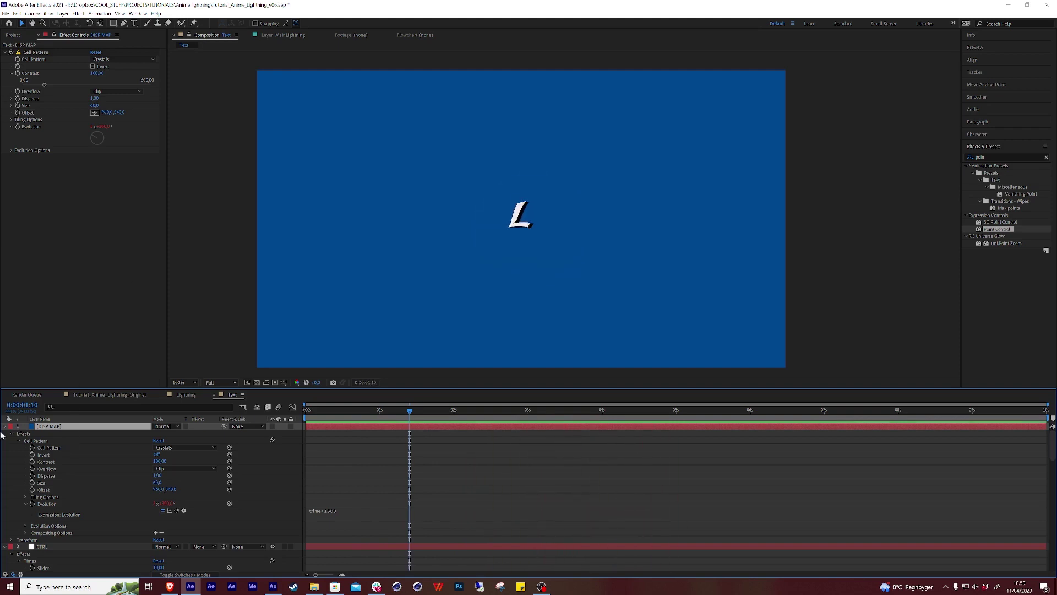
- Collapse the layers and multiply the Delay reference in L's Position expression by (index-2)
{"action": "left_click", "coordinate": [7, 426]}
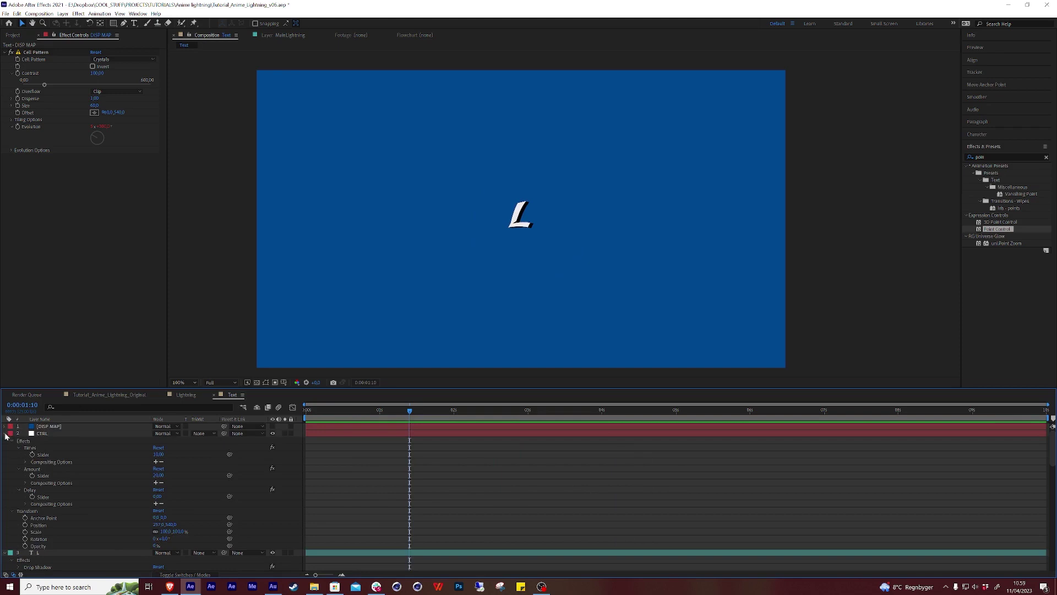
{"action": "left_click", "coordinate": [6, 434]}
{"action": "left_click", "coordinate": [34, 440]}
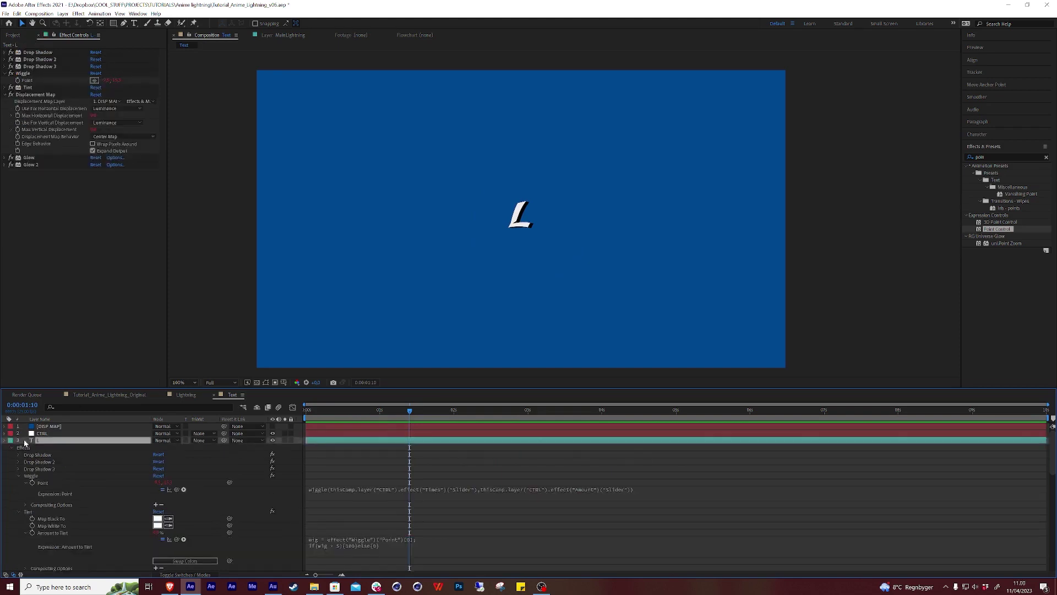
{"action": "left_click", "coordinate": [7, 441]}
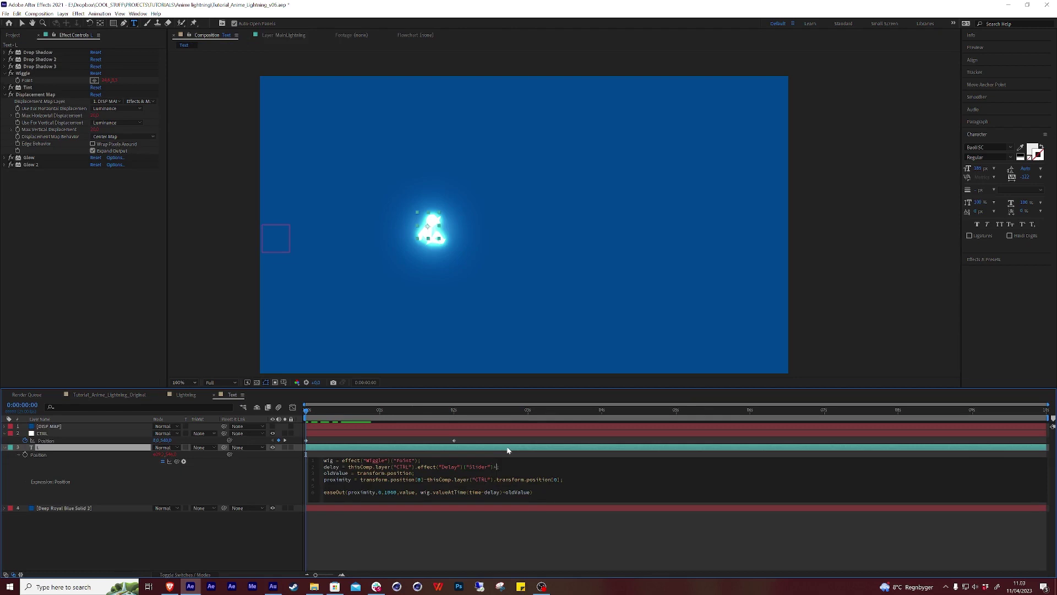
{"action": "type", "text": "index"}
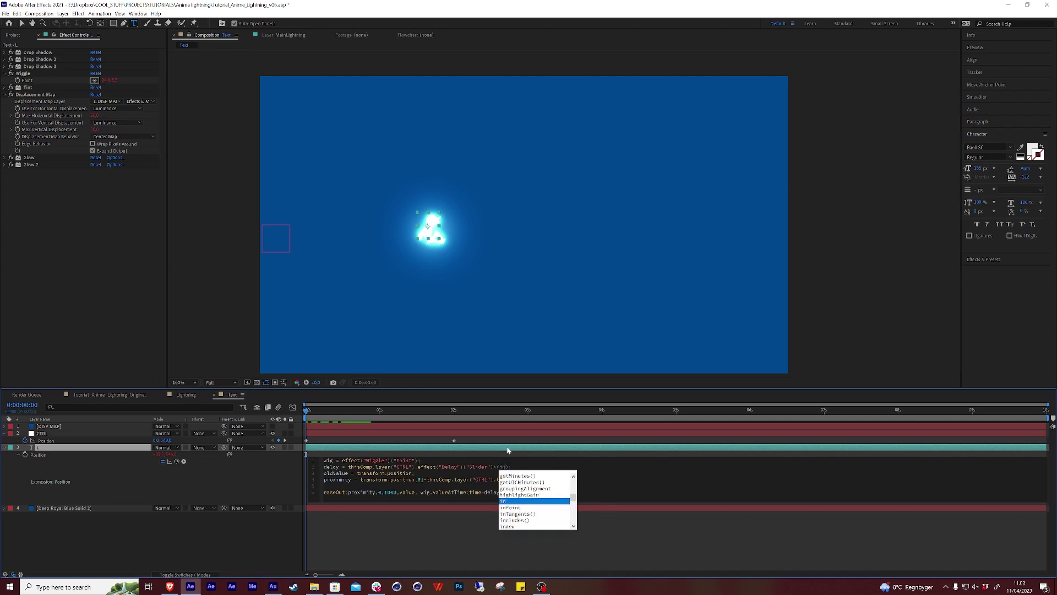
{"action": "type", "text": "-2"}
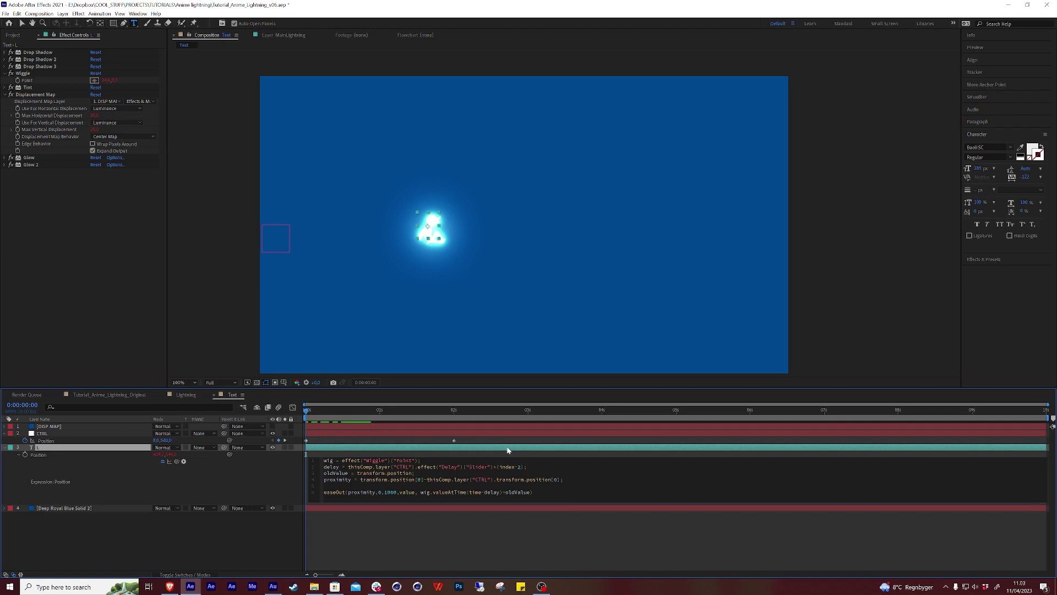
{"action": "double_click", "coordinate": [507, 466]}
{"action": "left_click", "coordinate": [531, 480]}
{"action": "left_click", "coordinate": [260, 473]}
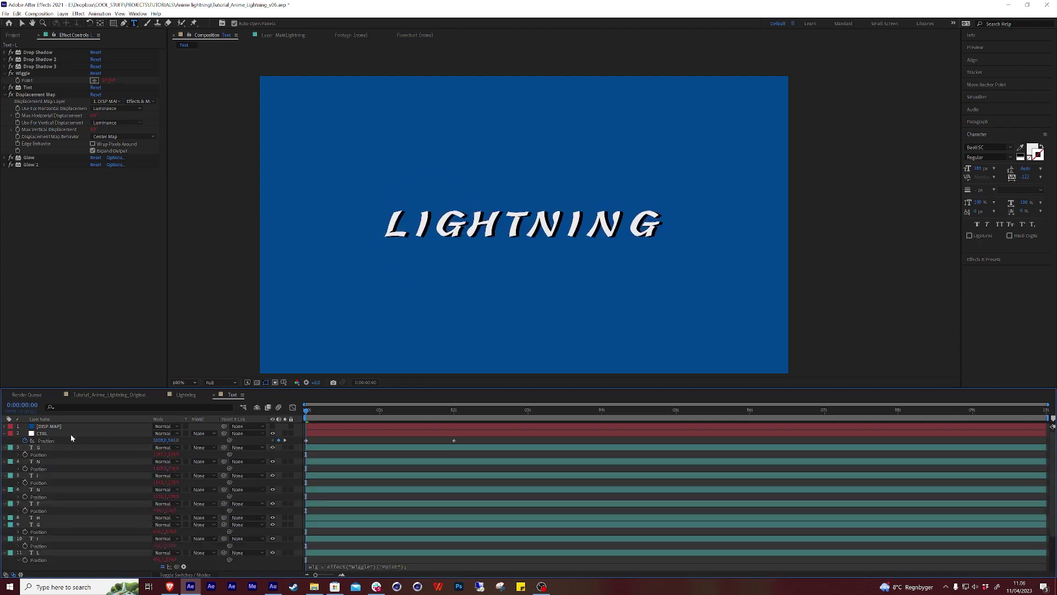
- Set CTRL's Amount slider to 40 and preview the animation
{"action": "left_click", "coordinate": [70, 433]}
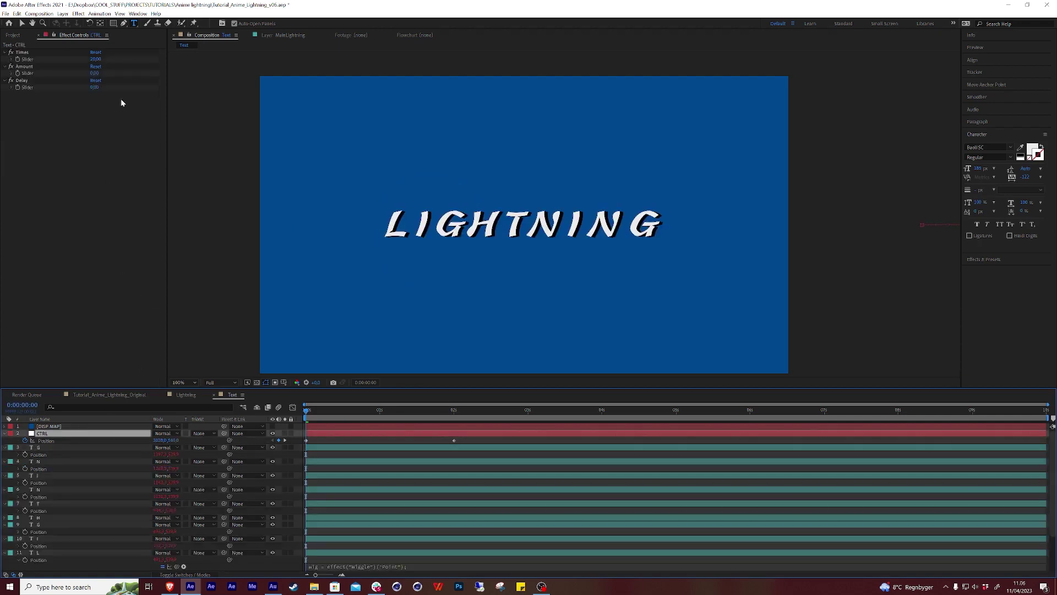
{"action": "left_click", "coordinate": [95, 73]}
{"action": "type", "text": "40"}
{"action": "key", "text": "Return"}
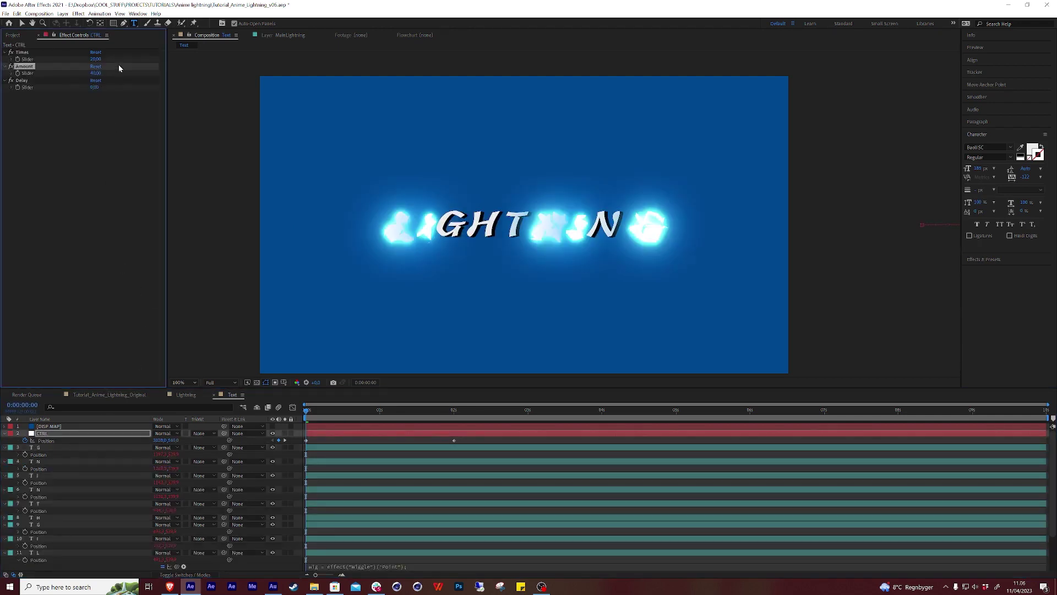
{"action": "key", "text": "space"}
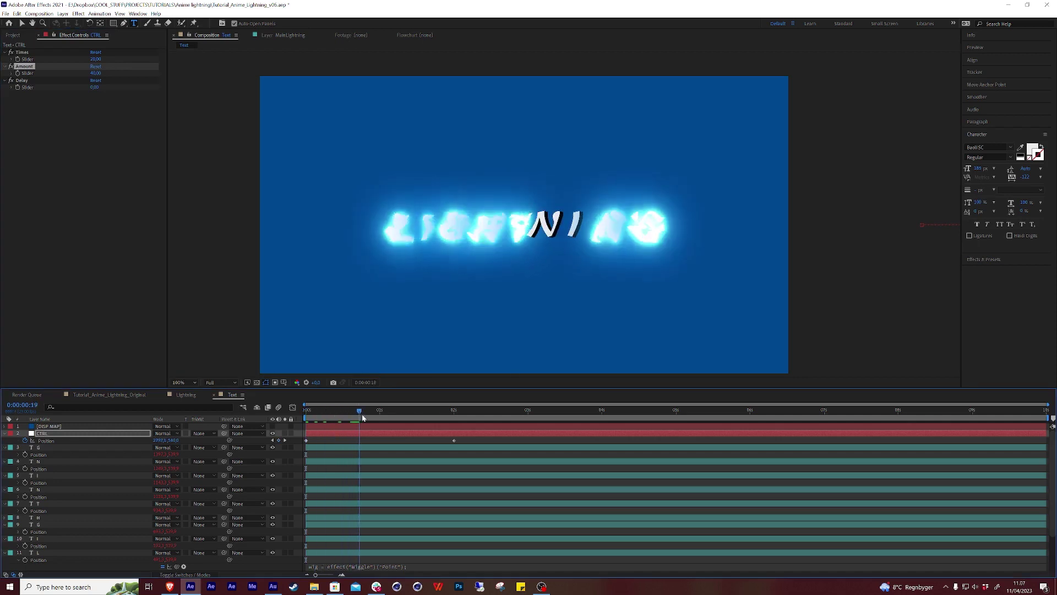
{"action": "key", "text": "space"}
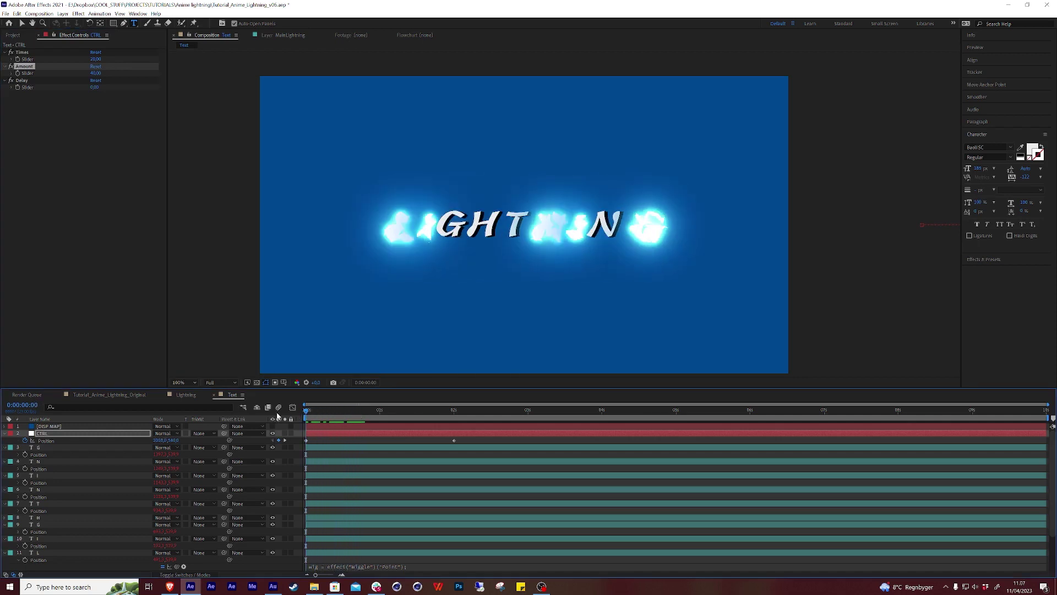
- Scrub CTRL Position X to 1528 and shift the first Slider keyframe slightly earlier
{"action": "left_click", "coordinate": [155, 440]}
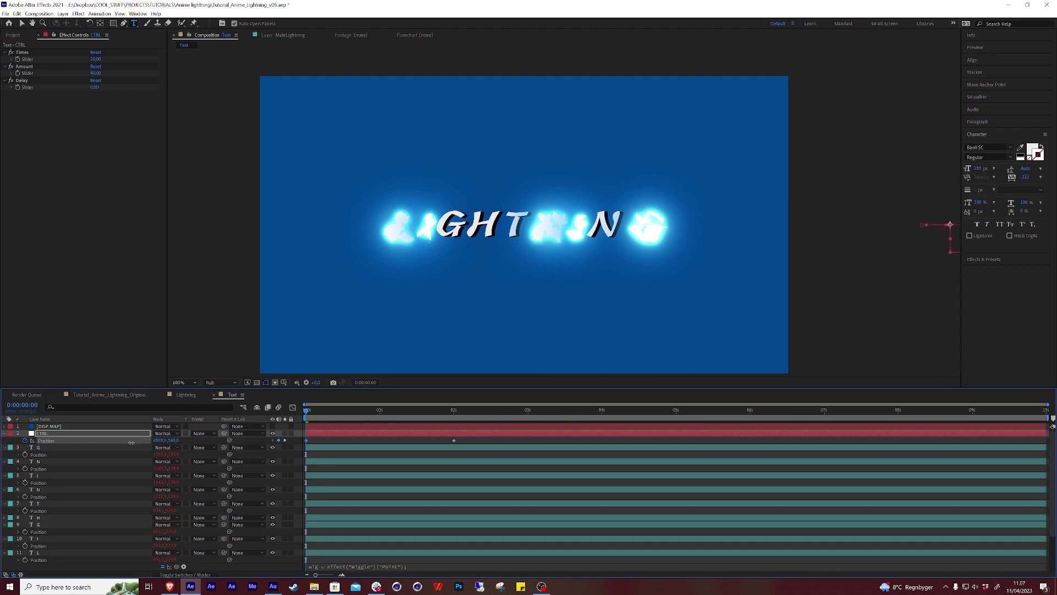
{"action": "left_click_drag", "start_coordinate": [157, 440], "coordinate": [45, 428]}
{"action": "left_click_drag", "start_coordinate": [324, 411], "coordinate": [443, 412]}
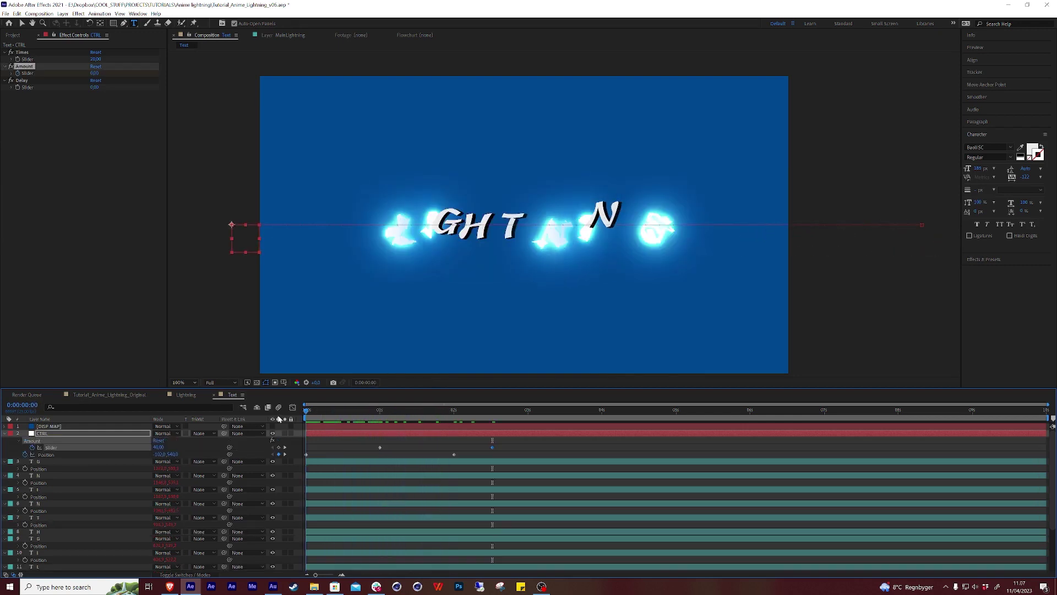
{"action": "left_click_drag", "start_coordinate": [306, 417], "coordinate": [477, 419]}
{"action": "left_click", "coordinate": [399, 438]}
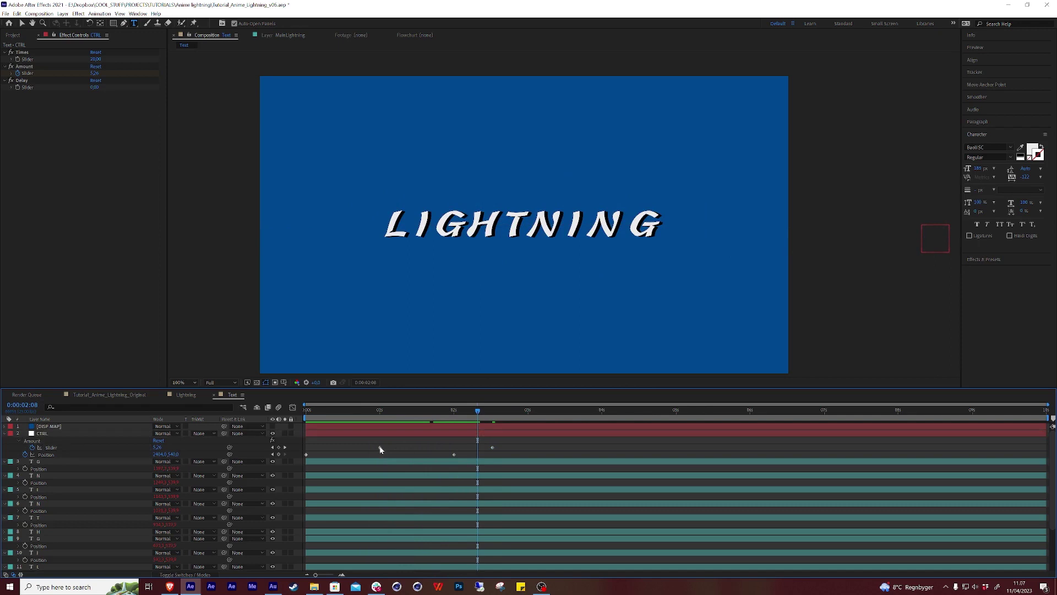
{"action": "left_click_drag", "start_coordinate": [379, 447], "coordinate": [316, 454]}
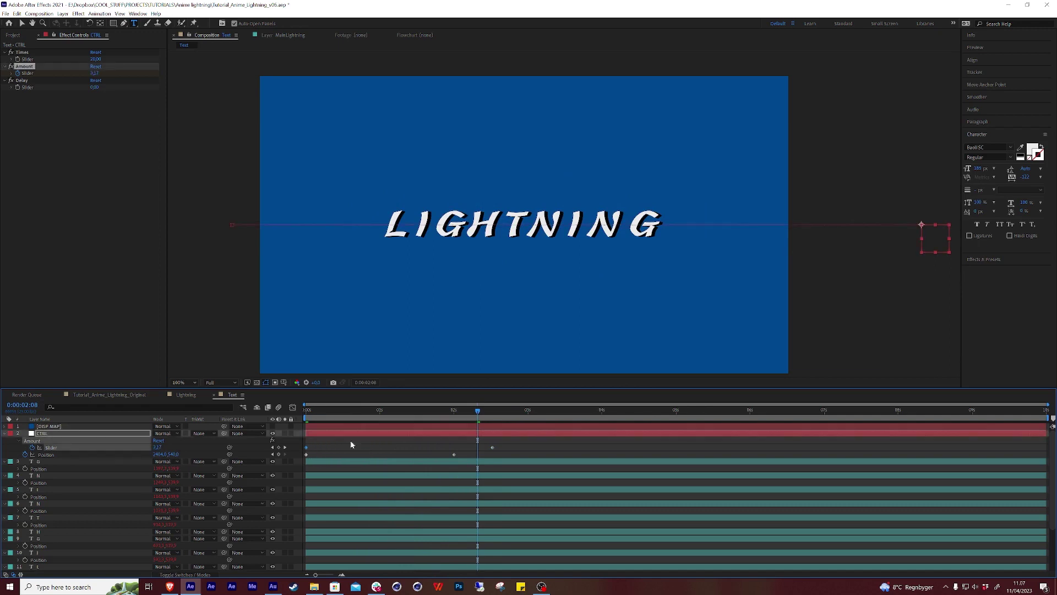
{"action": "key", "text": "space"}
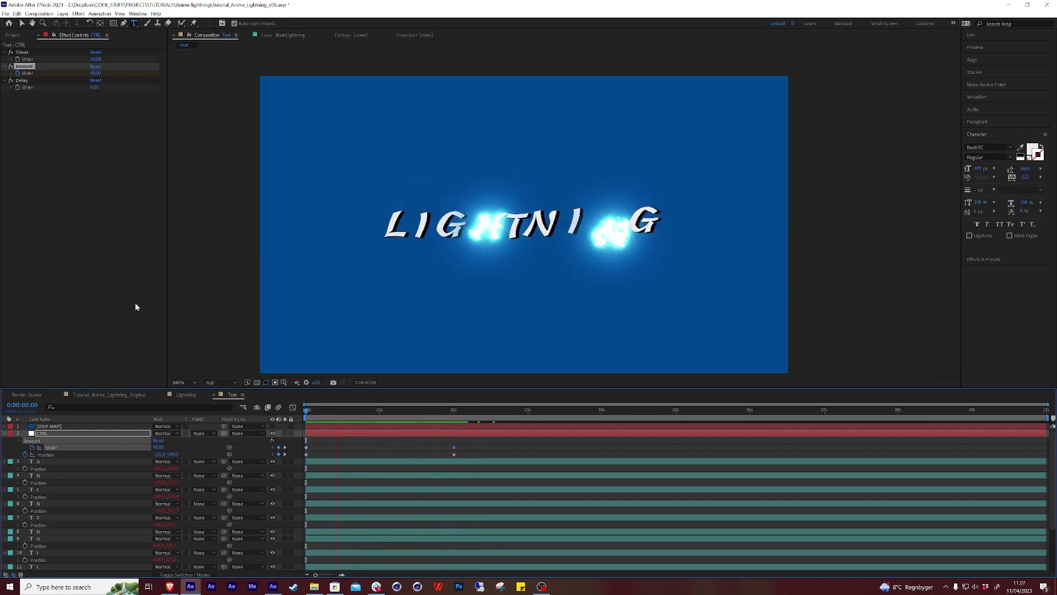
- Try CTRL Times values of 12 and then 4, previewing each
{"action": "key", "text": "space"}
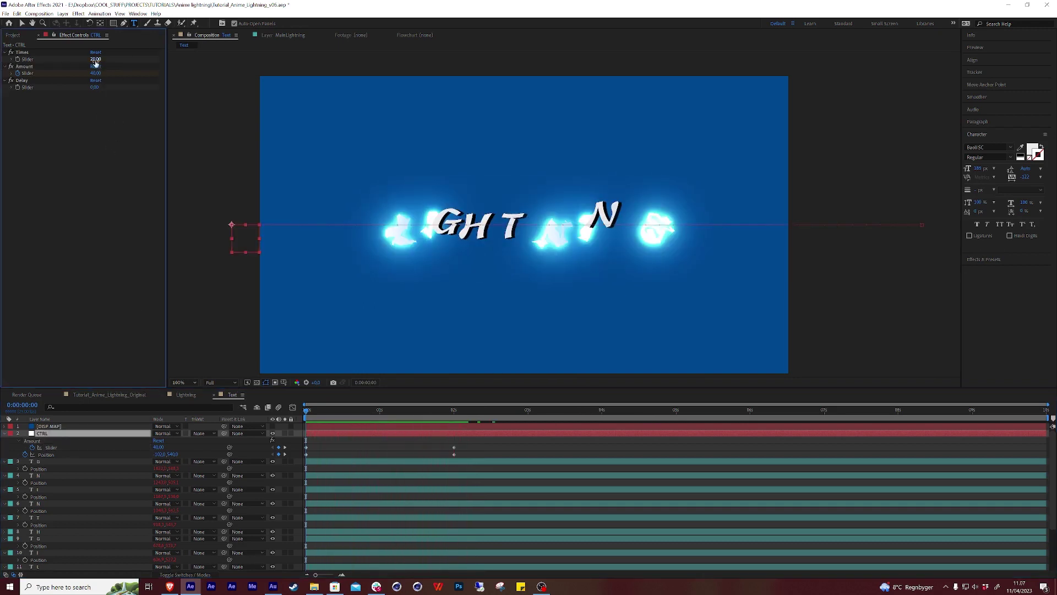
{"action": "left_click", "coordinate": [96, 59]}
{"action": "type", "text": "12"}
{"action": "key", "text": "Return"}
{"action": "key", "text": "space"}
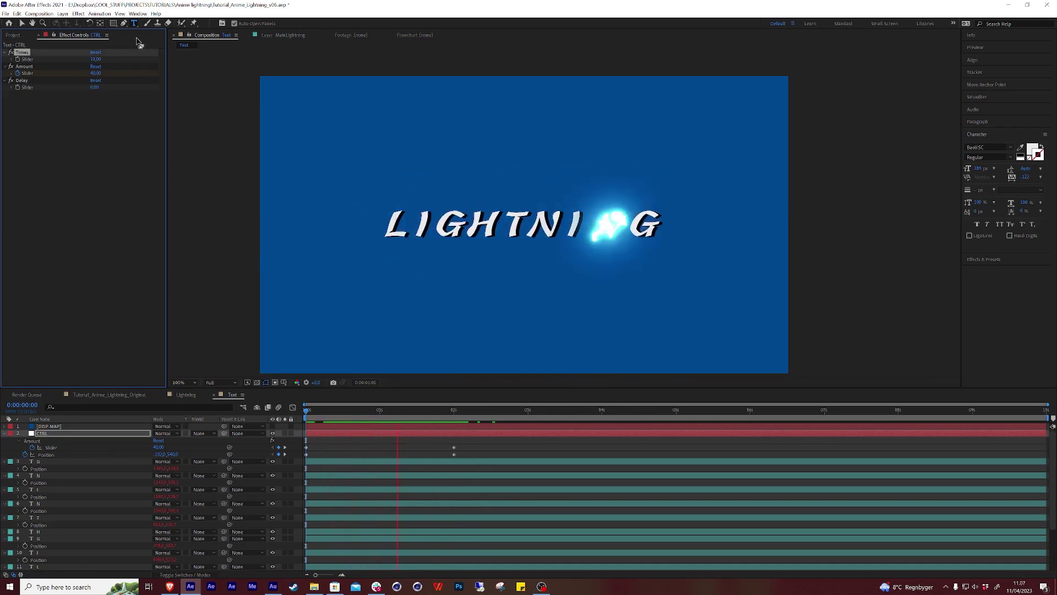
{"action": "key", "text": "space"}
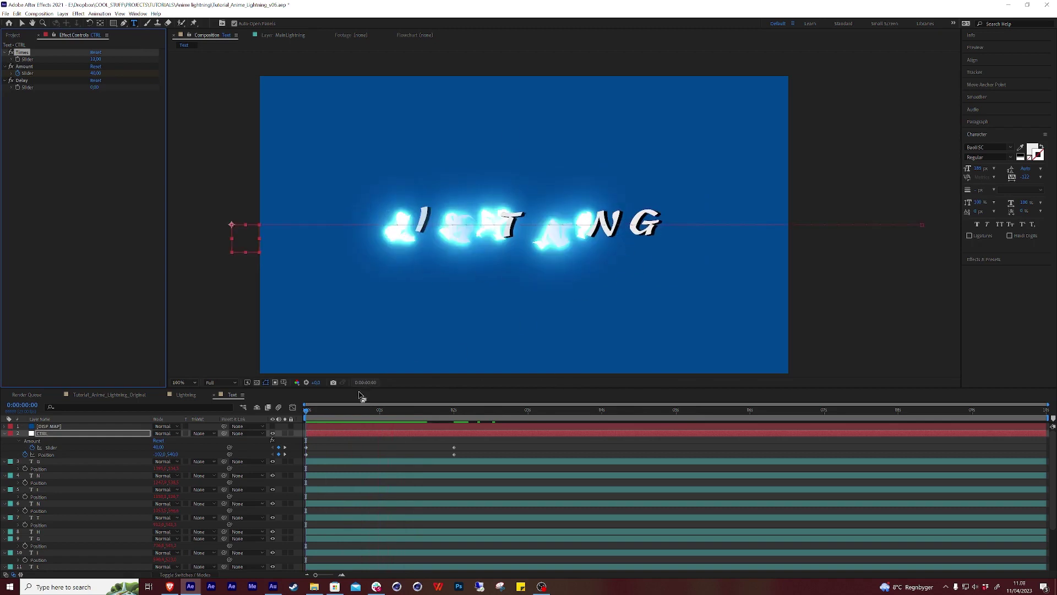
{"action": "left_click", "coordinate": [103, 82]}
{"action": "left_click", "coordinate": [96, 59]}
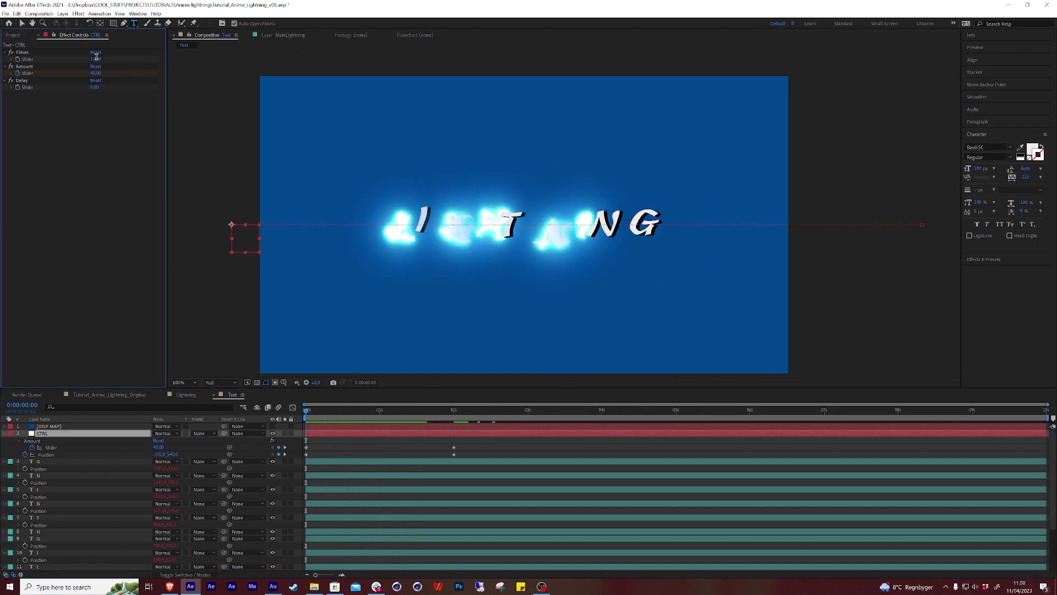
{"action": "type", "text": "4"}
{"action": "key", "text": "Return"}
{"action": "key", "text": "space"}
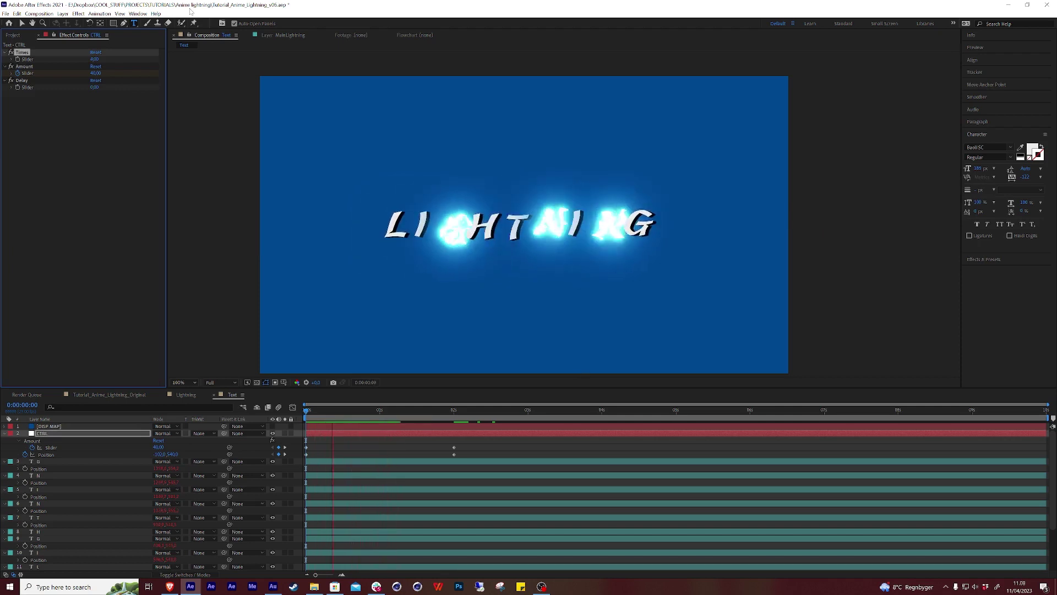
{"action": "key", "text": "space"}
- Move the CTRL Slider and Position keyframes later, set Times to 2, and preview
{"action": "left_click_drag", "start_coordinate": [460, 451], "coordinate": [564, 469]}
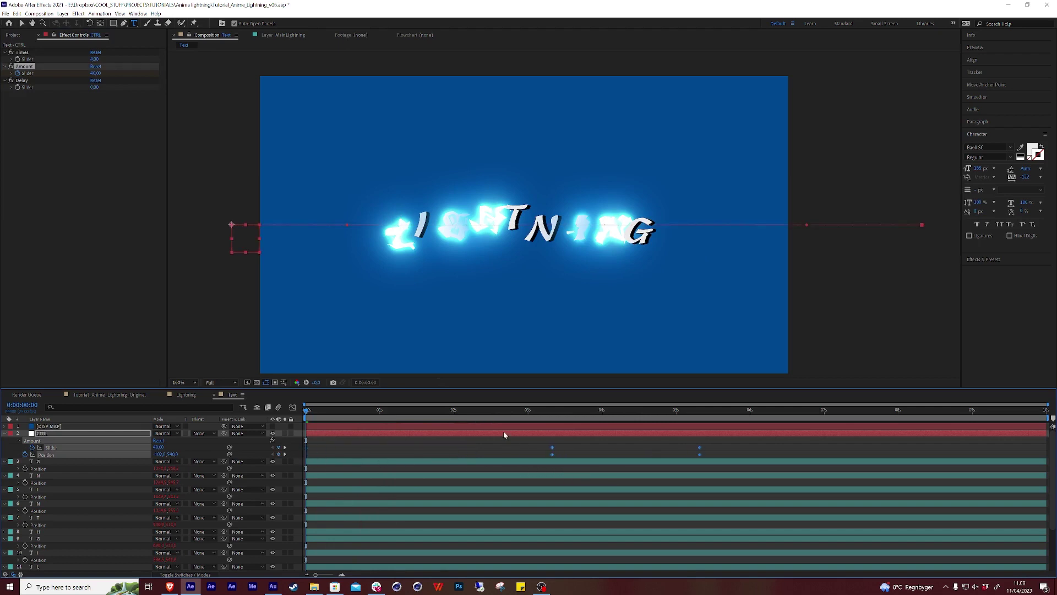
{"action": "key", "text": "space"}
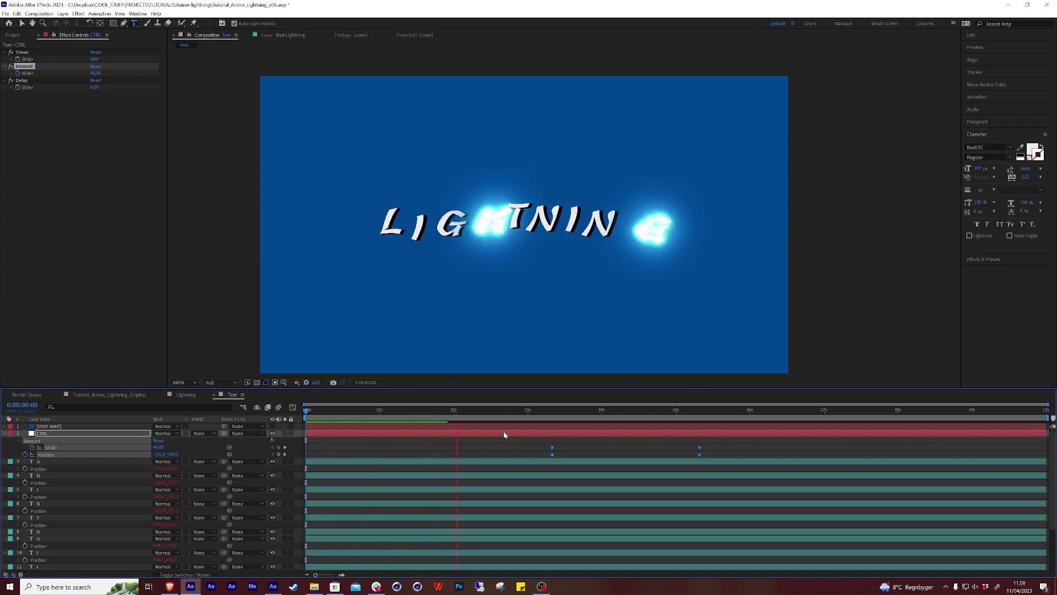
{"action": "key", "text": "space"}
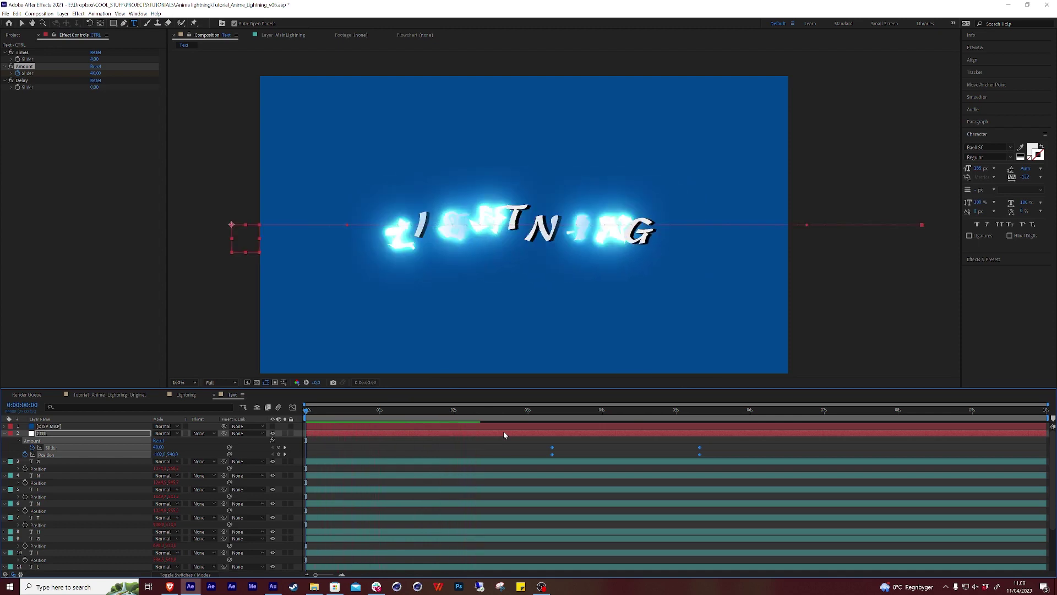
{"action": "left_click", "coordinate": [76, 158]}
{"action": "left_click", "coordinate": [95, 59]}
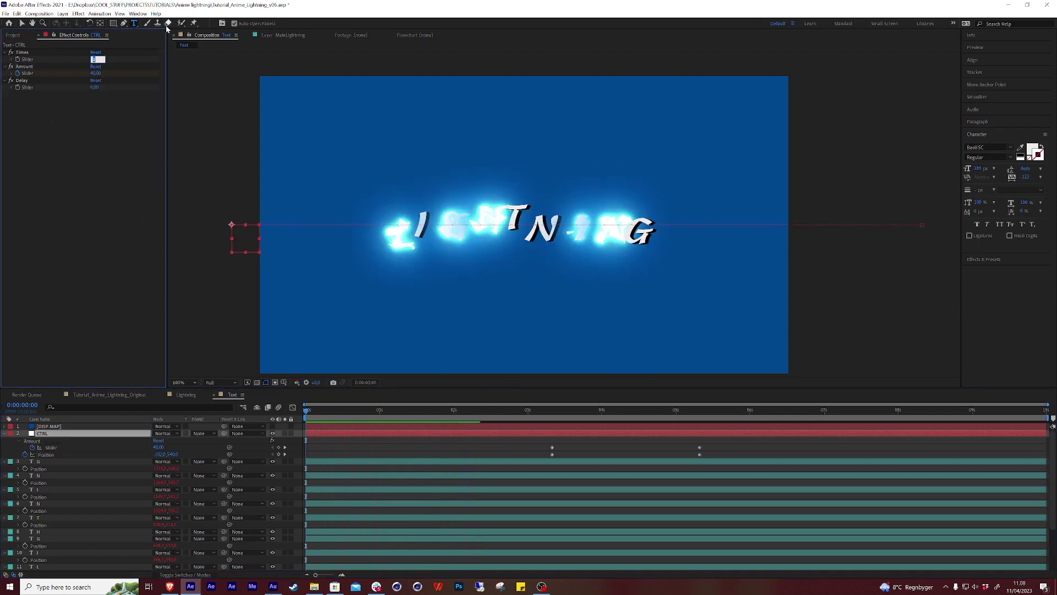
{"action": "type", "text": "2"}
{"action": "key", "text": "Return"}
{"action": "key", "text": "space"}
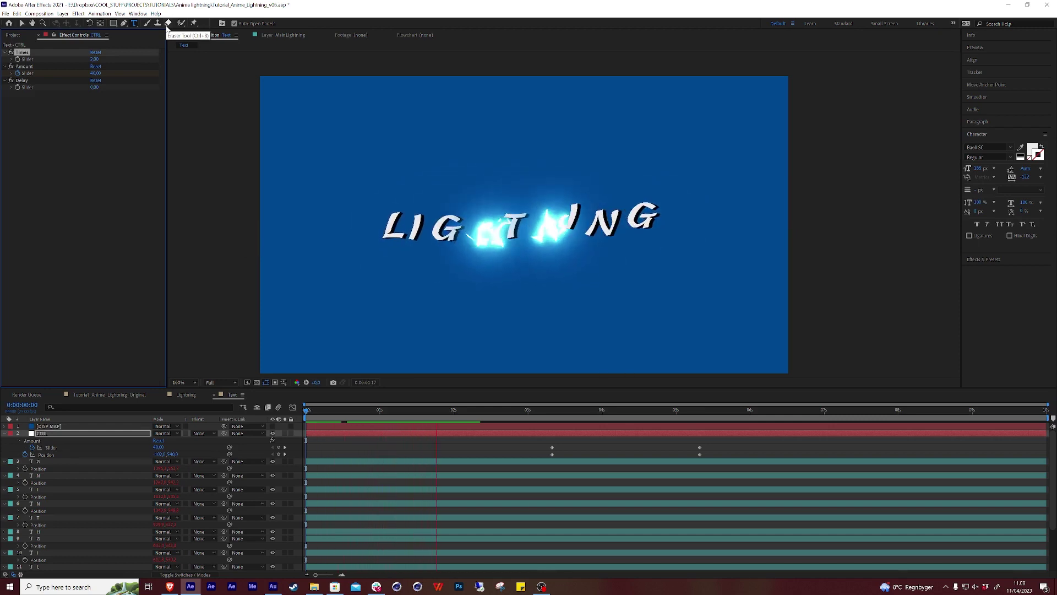
{"action": "key", "text": "space"}
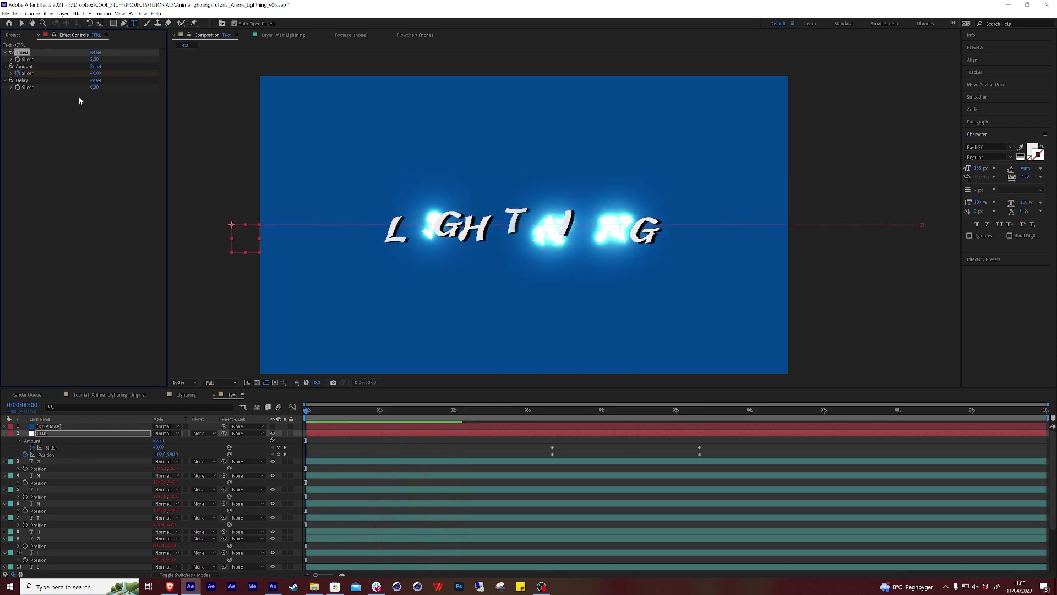
- Set CTRL's Delay slider to 0,10 and preview the result
{"action": "left_click", "coordinate": [94, 86]}
{"action": "type", "text": "0,1"}
{"action": "key", "text": "Return"}
{"action": "key", "text": "space"}
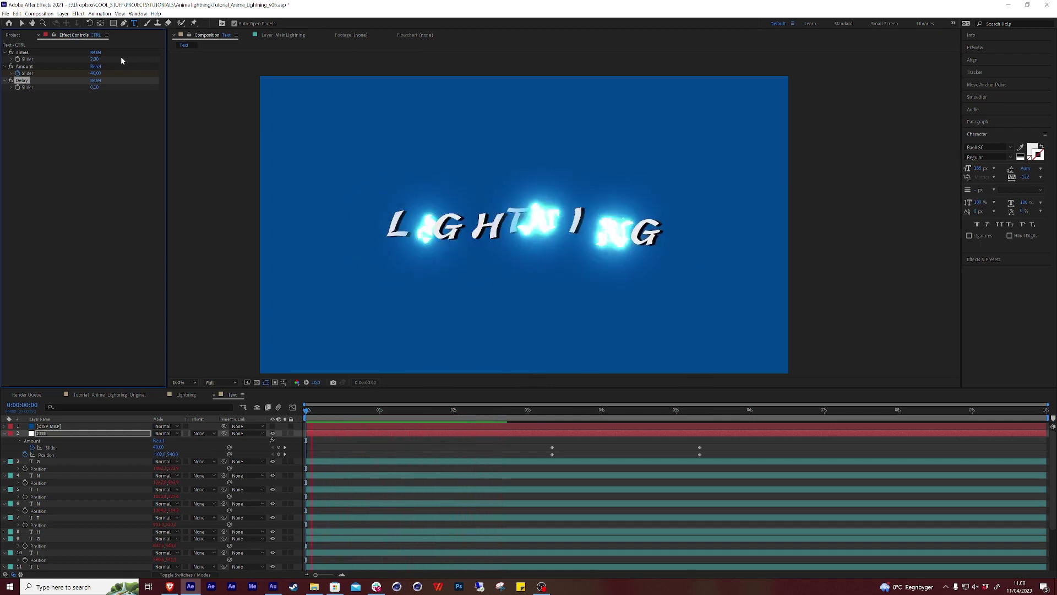
{"action": "key", "text": "space"}
- Move the CTRL Slider and Position keyframes back to time zero and check frame 2:10
{"action": "left_click_drag", "start_coordinate": [710, 444], "coordinate": [544, 447]}
{"action": "left_click_drag", "start_coordinate": [321, 454], "coordinate": [306, 453]}
{"action": "left_click_drag", "start_coordinate": [95, 59], "coordinate": [101, 59]}
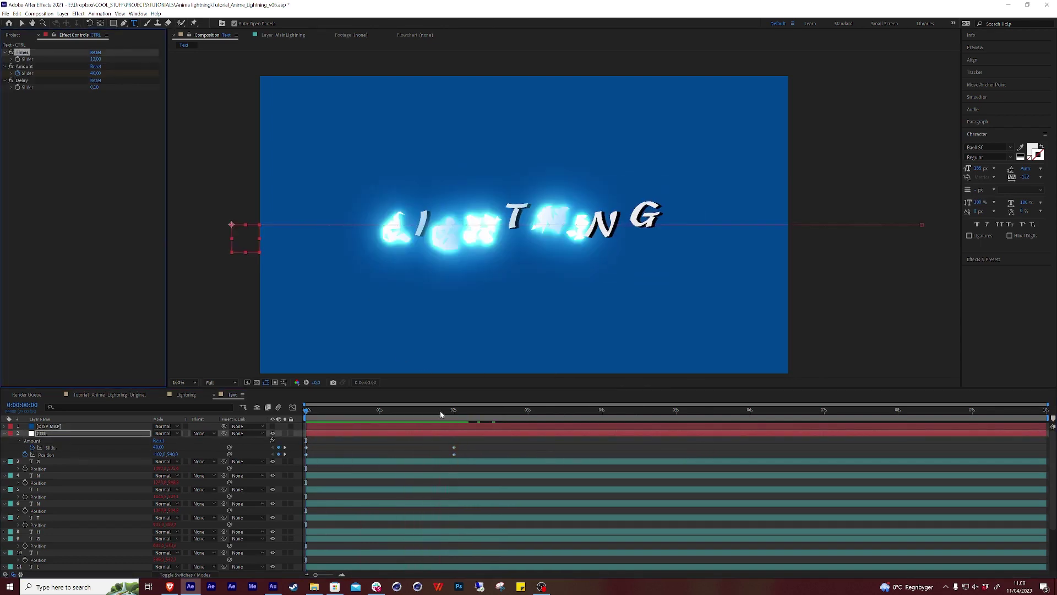
{"action": "left_click_drag", "start_coordinate": [440, 414], "coordinate": [484, 414]}
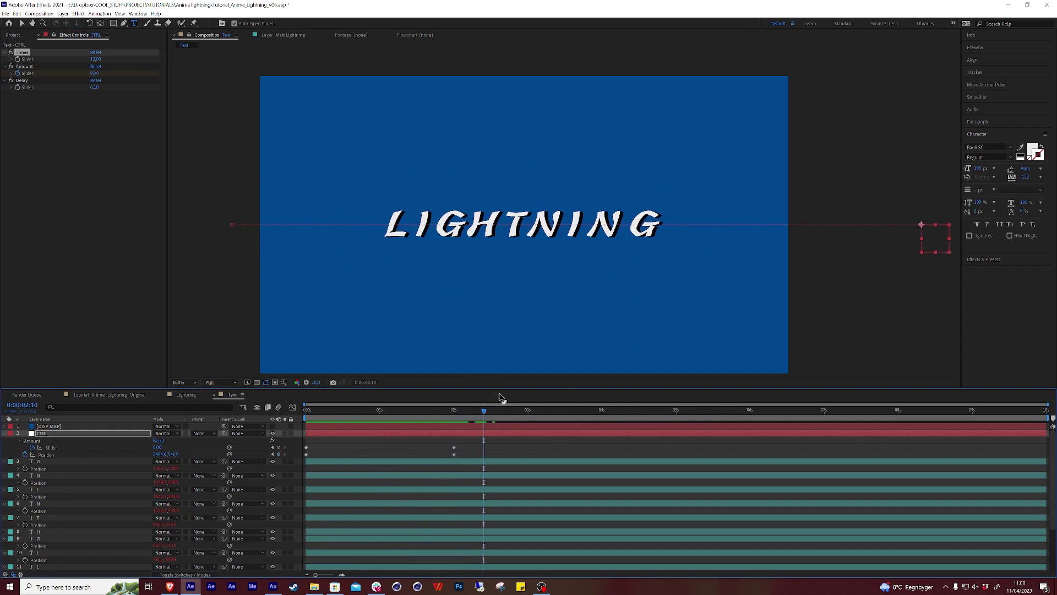
{"action": "key", "text": "F2"}
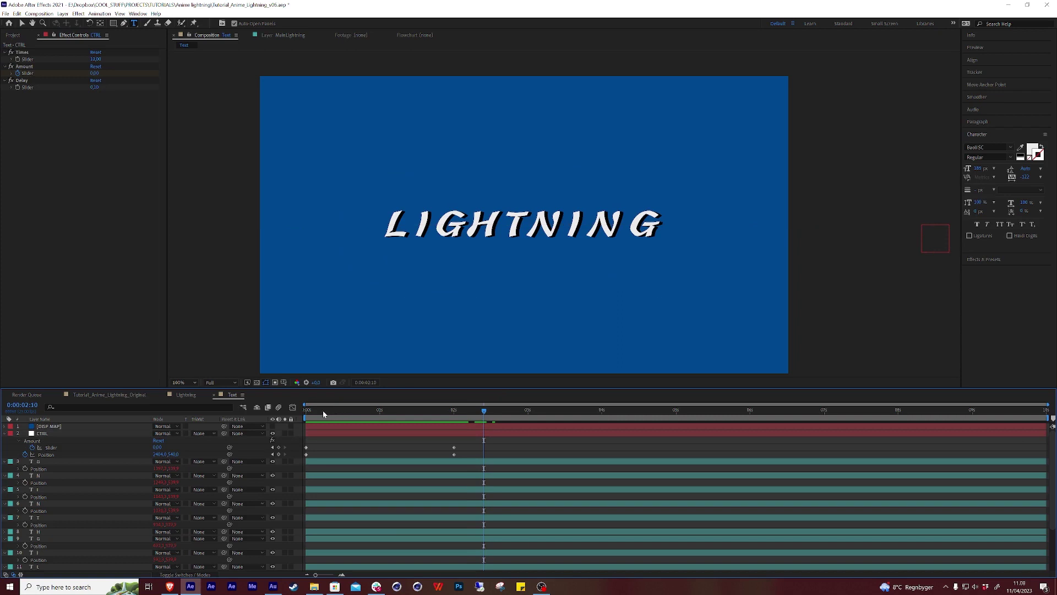
{"action": "left_click_drag", "start_coordinate": [324, 414], "coordinate": [315, 414]}
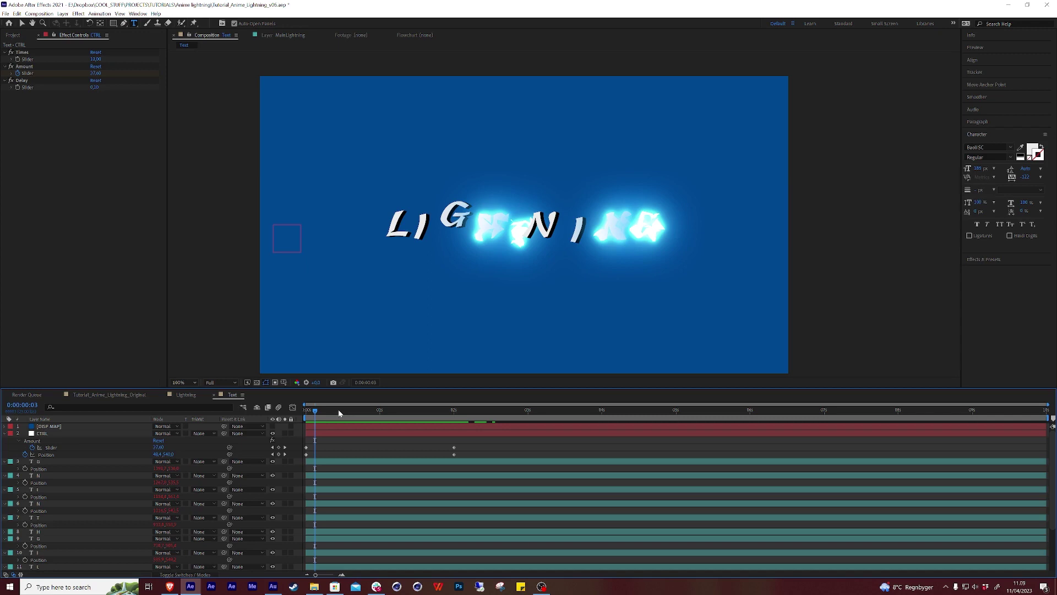
{"action": "key", "text": "space"}
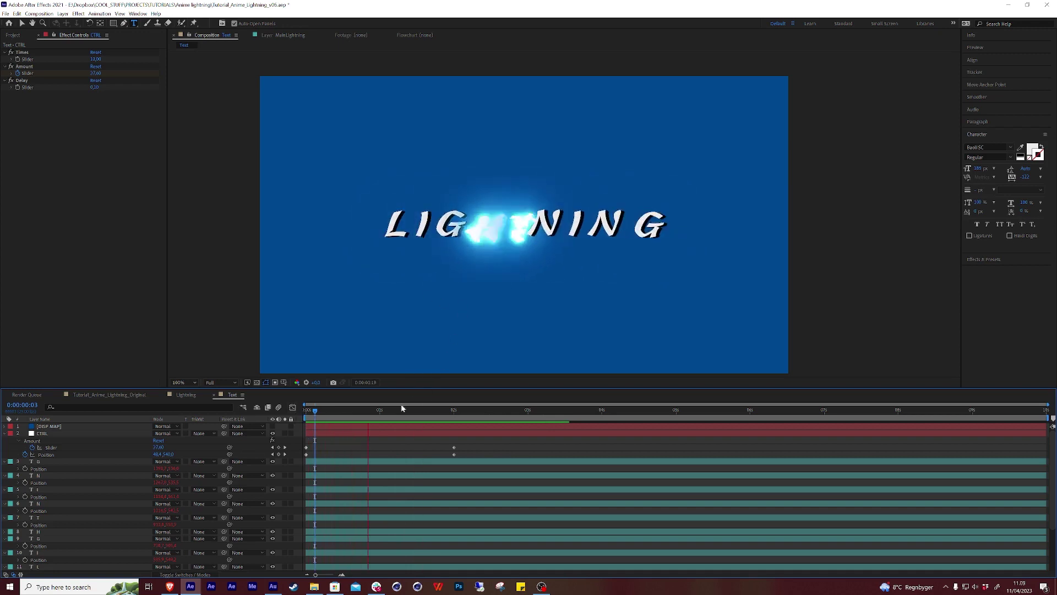
{"action": "left_click", "coordinate": [379, 411]}
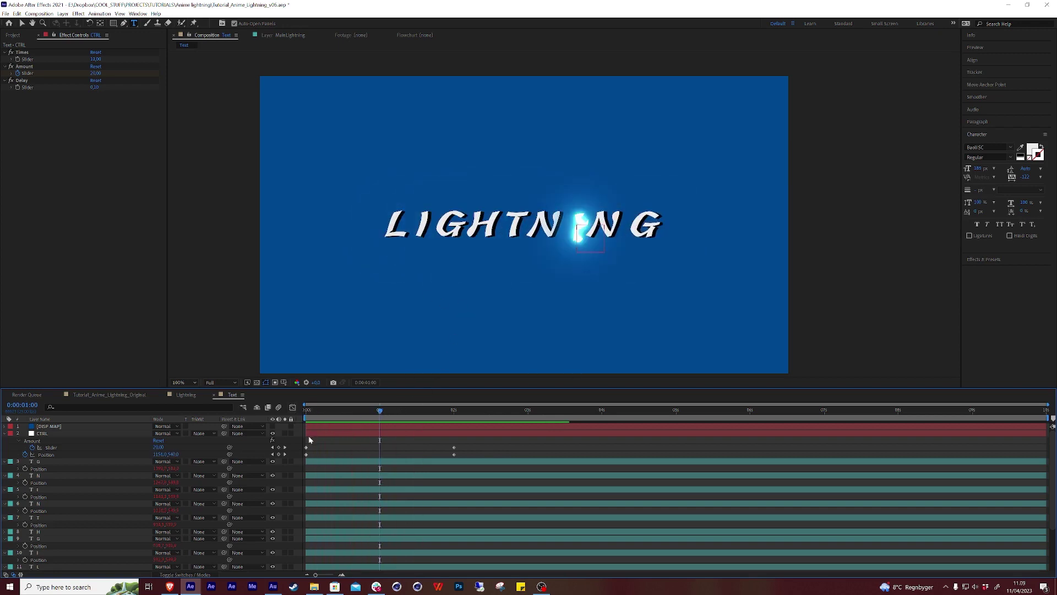